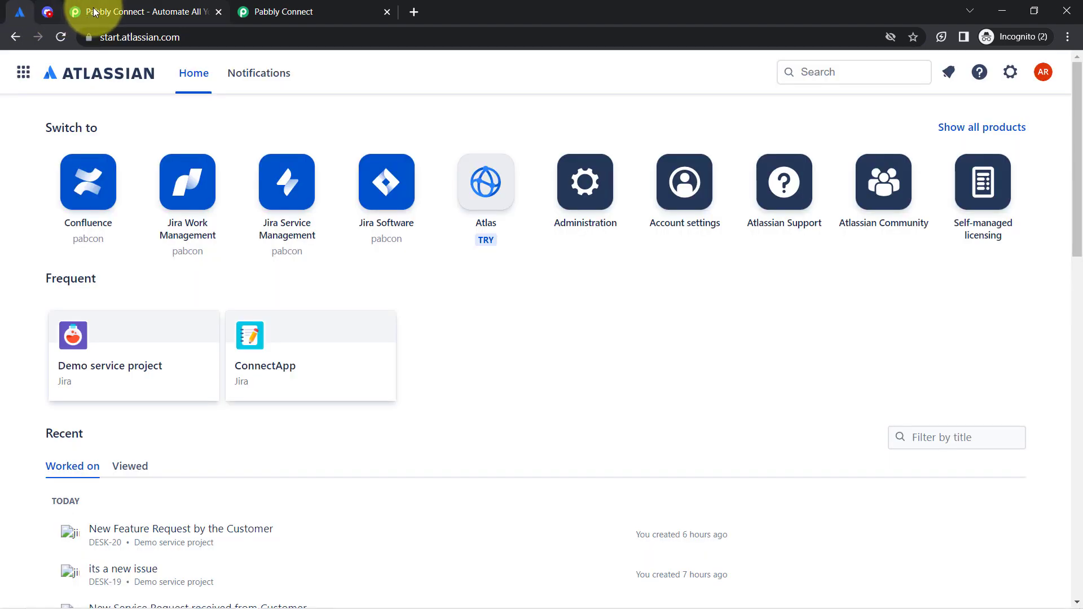
- Dismiss the lifetime offer popup on the Pabbly Connect website and return to the Pabbly Connect dashboard
click(94, 11)
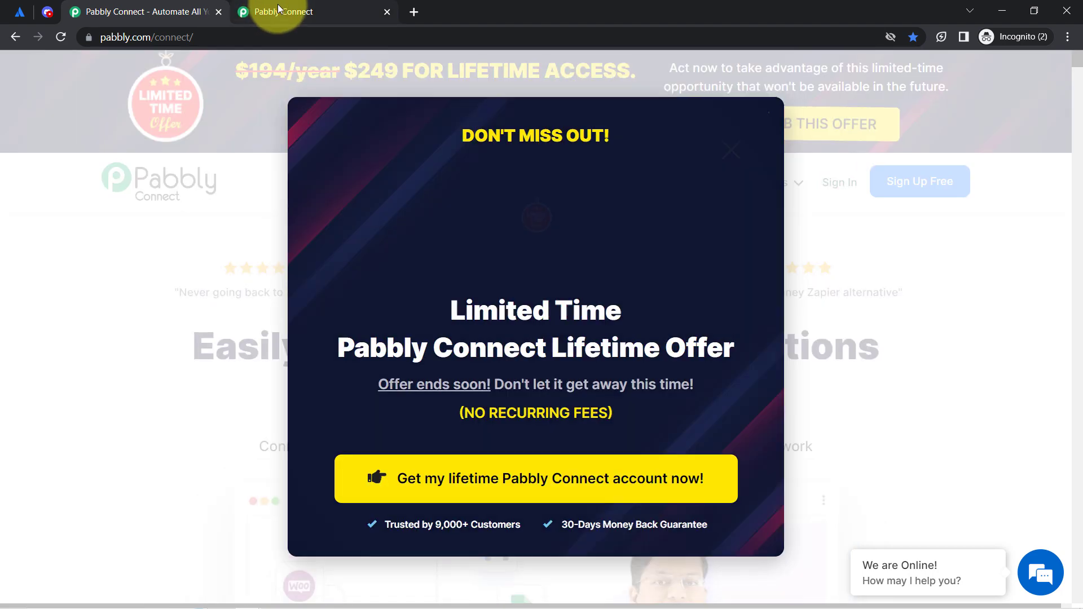
click(271, 13)
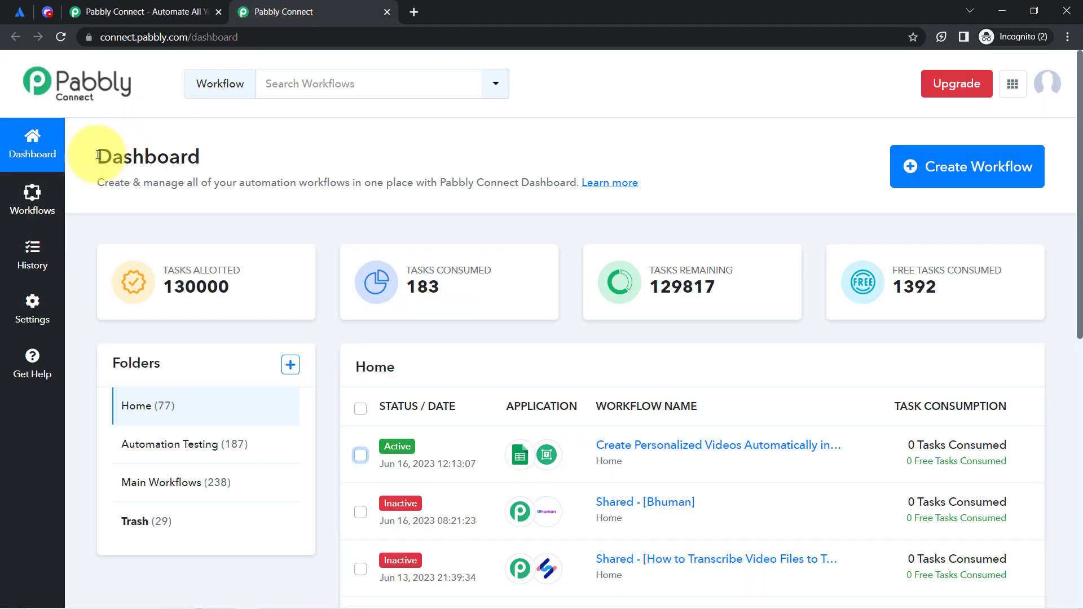
drag(108, 159, 234, 182)
click(164, 11)
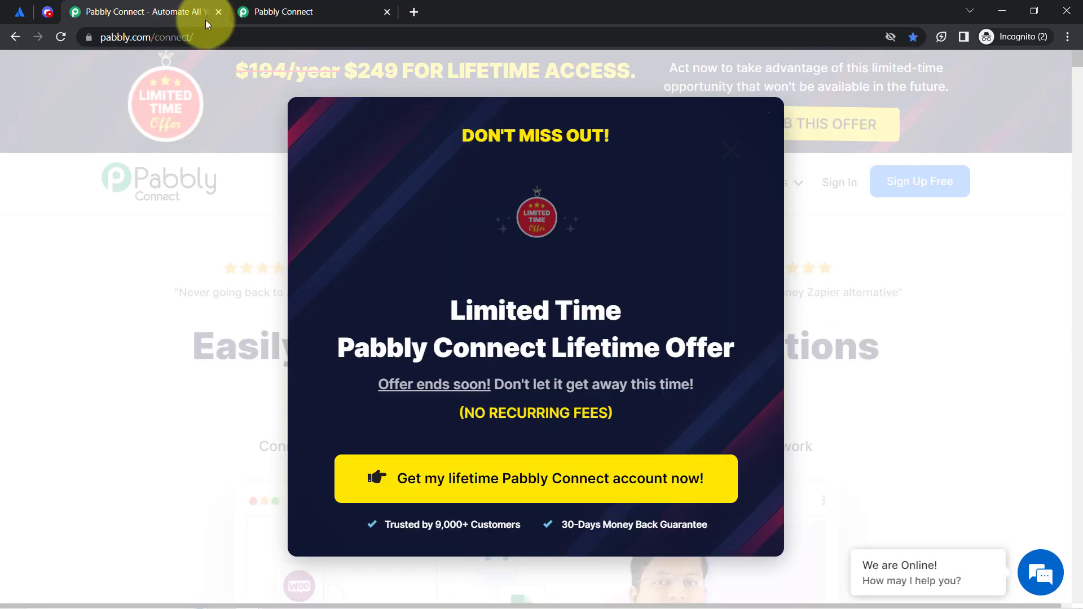
click(744, 154)
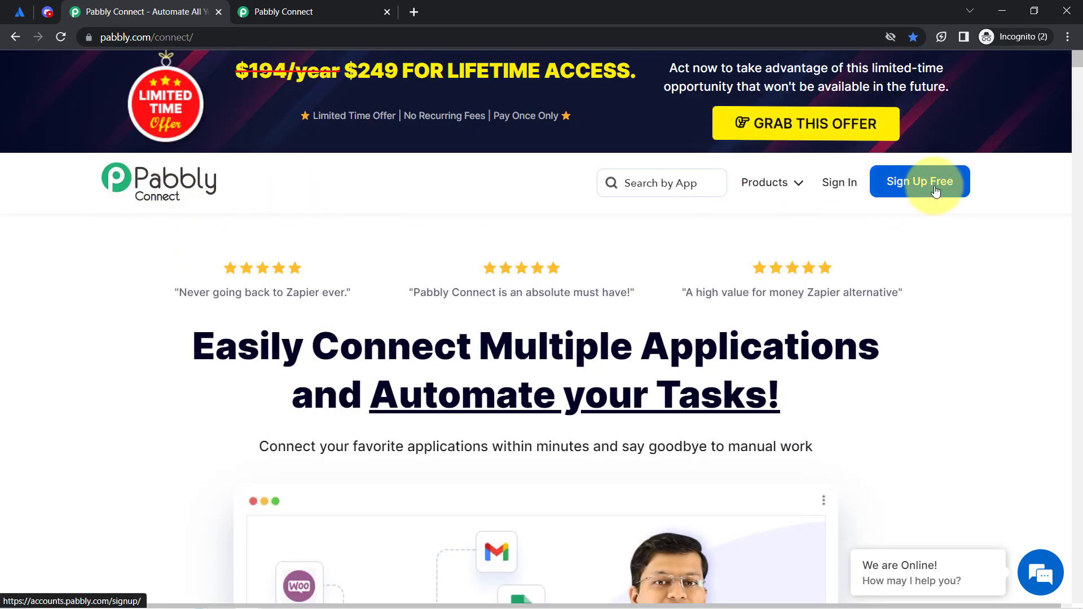
click(279, 11)
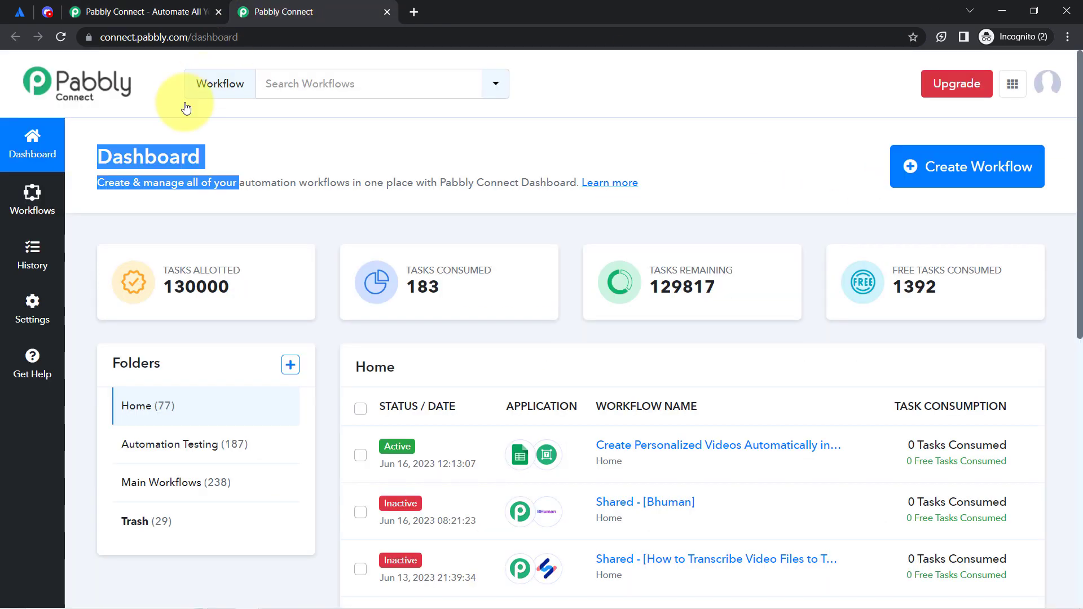
- Create a new workflow named "Add Jira Issues to Discord Automatically"
click(165, 131)
drag(102, 156, 564, 198)
click(926, 168)
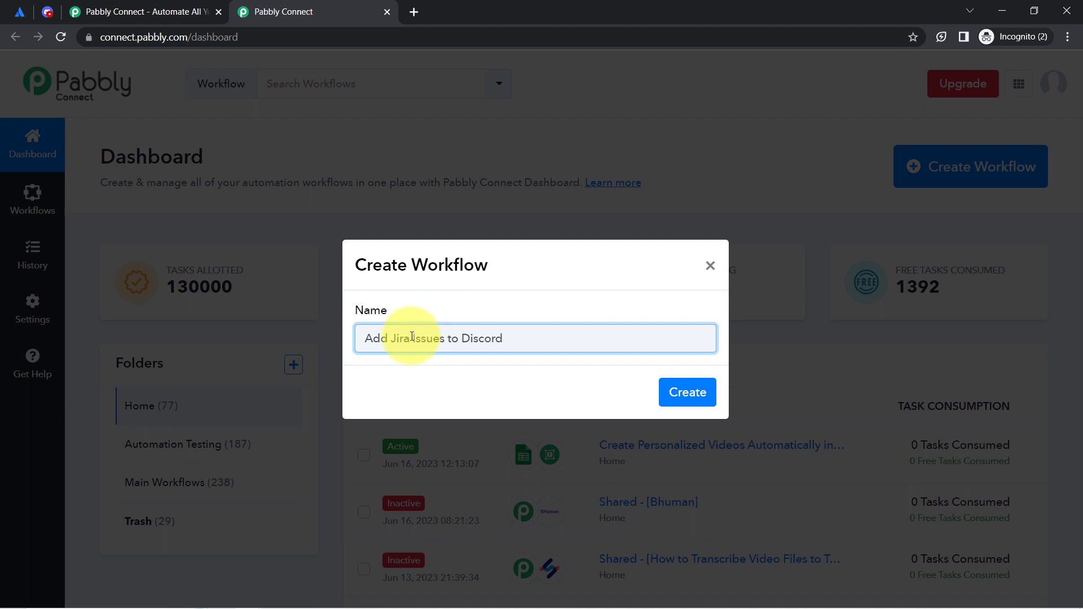
drag(371, 338, 500, 334)
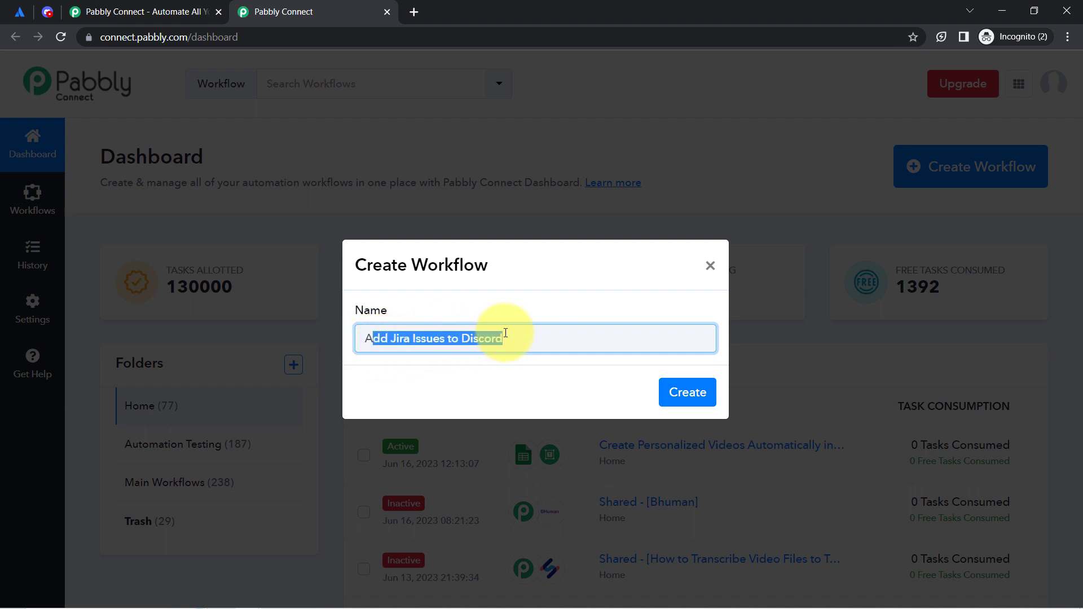
click(504, 336)
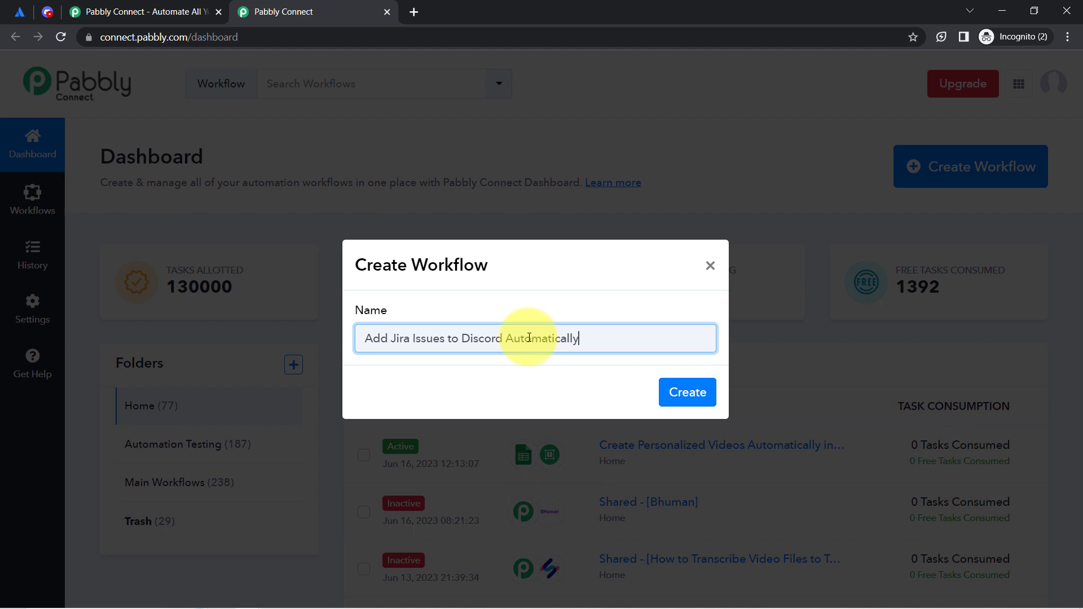
click(685, 392)
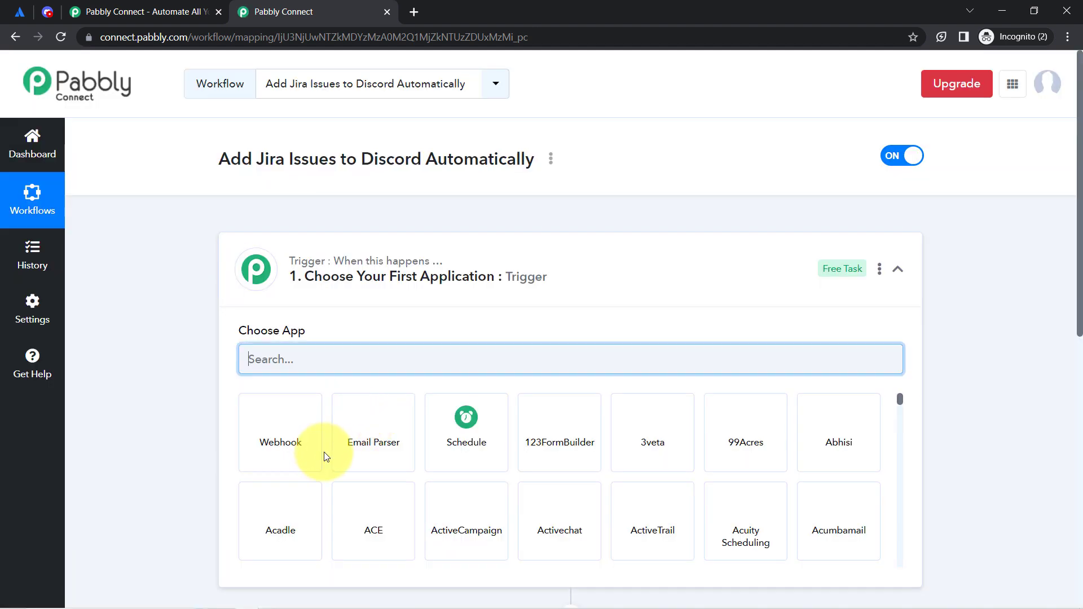
- Find Jira in the app list and choose Jira Software (Triggers) as the workflow's trigger application
click(334, 257)
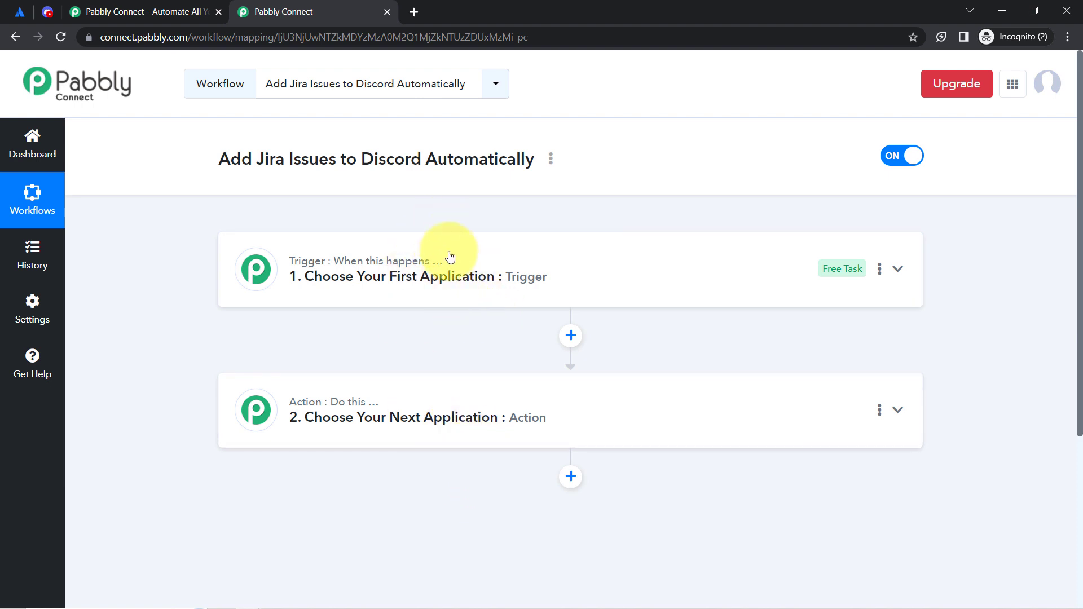
click(429, 279)
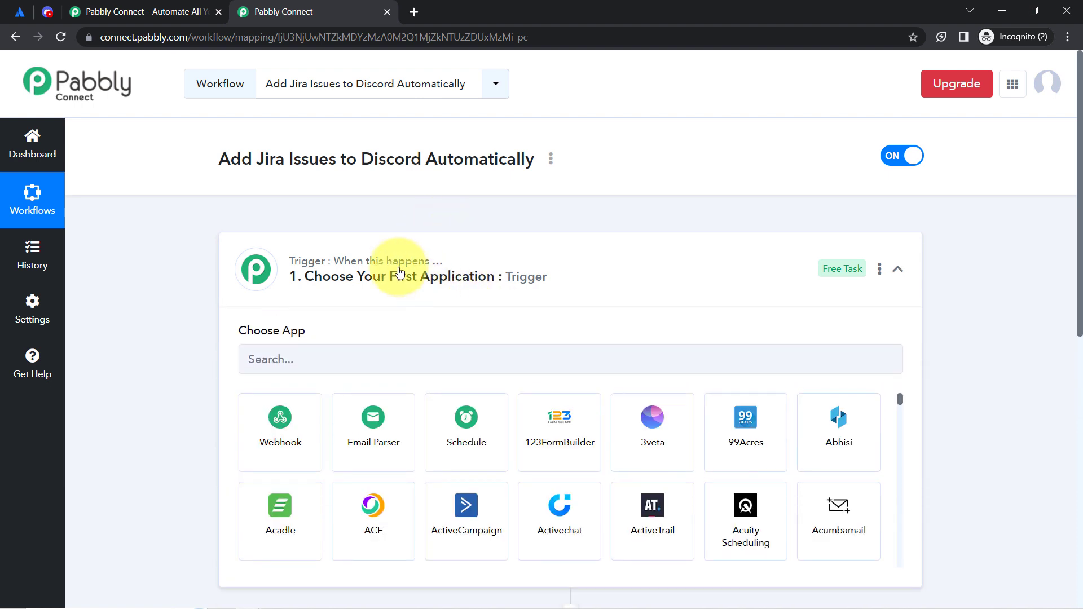
drag(206, 150, 513, 160)
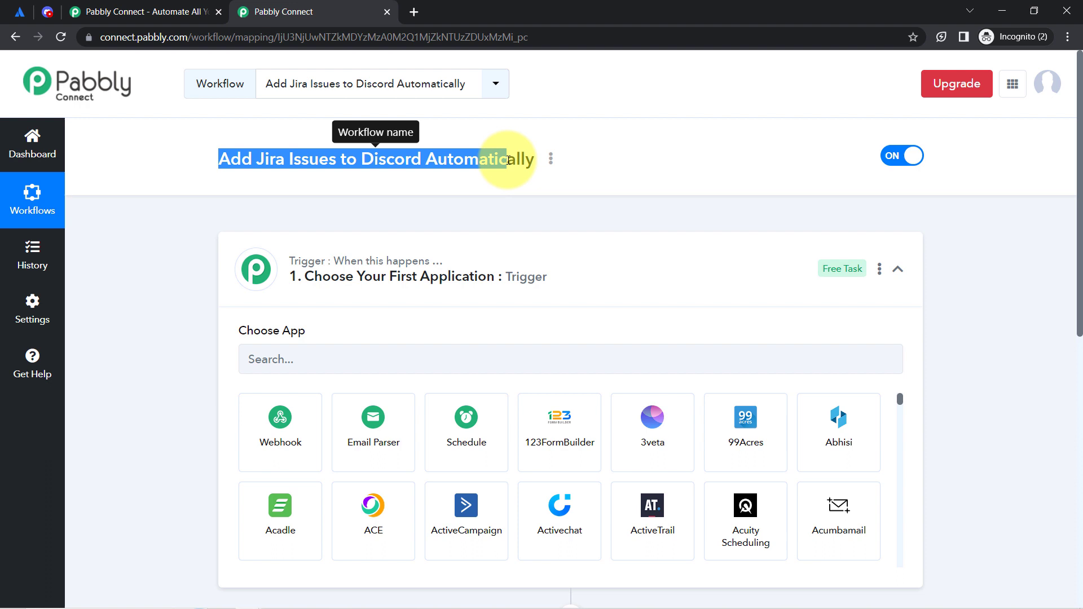
click(327, 353)
text(jira)
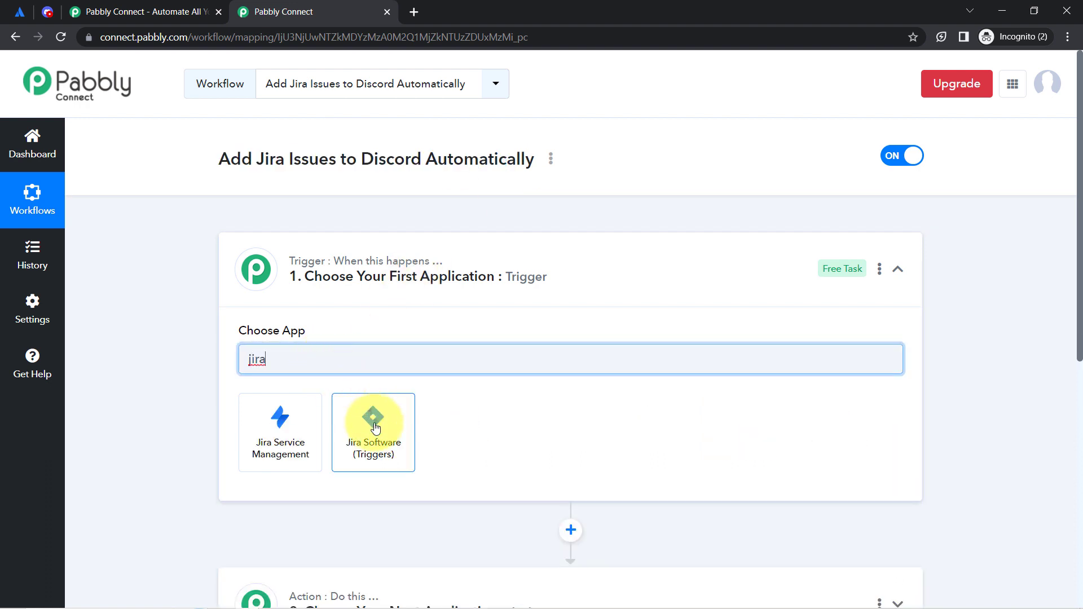
click(375, 424)
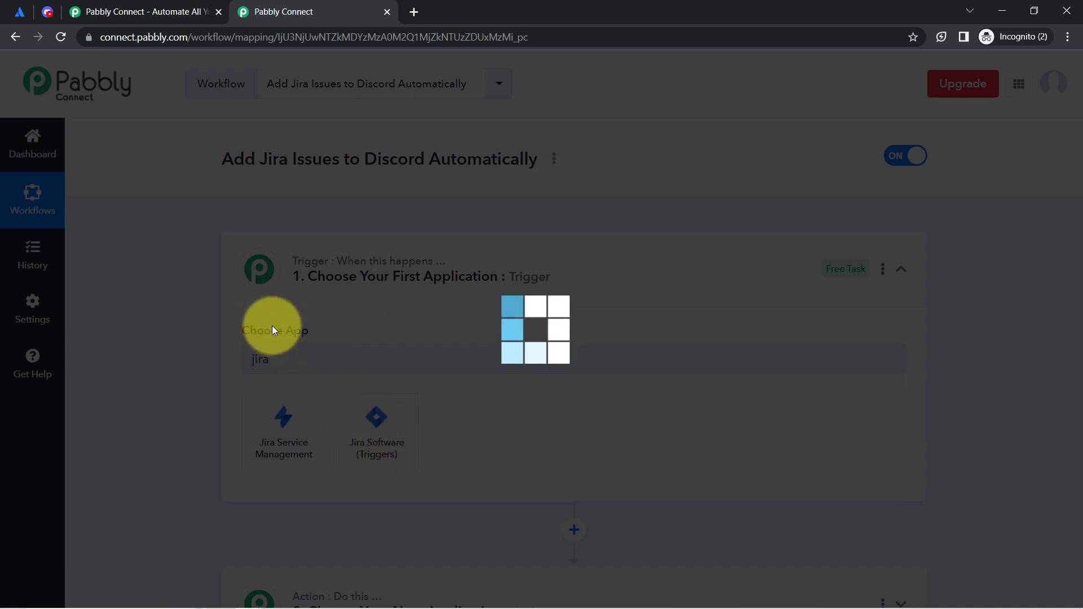
- Choose Discord as the application for the workflow's action step
scroll(196, 416, down, 2)
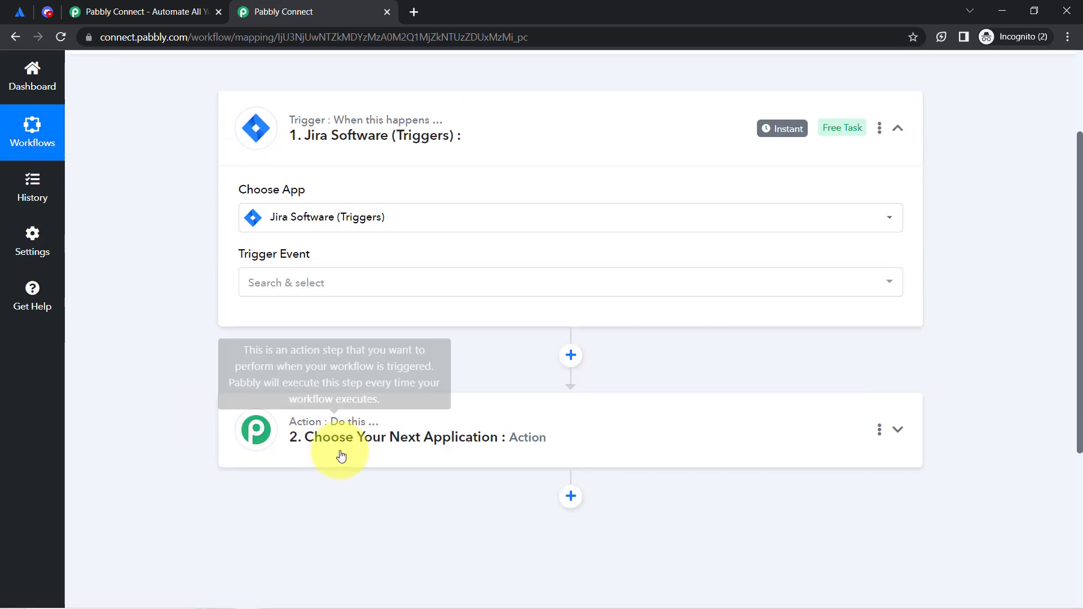
click(341, 455)
scroll(291, 462, down, 3)
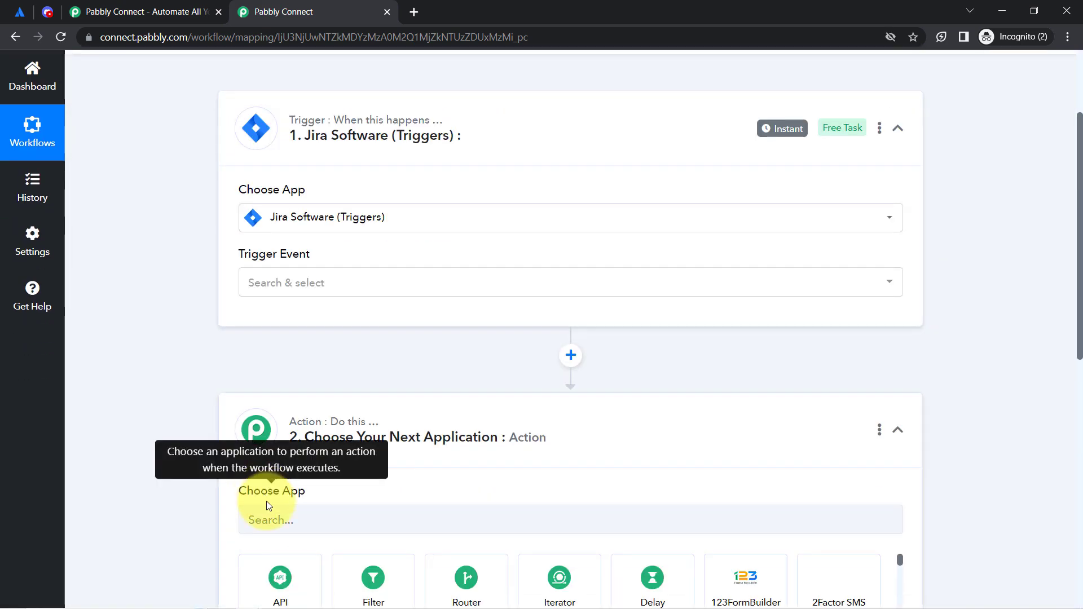
click(273, 522)
text(disco)
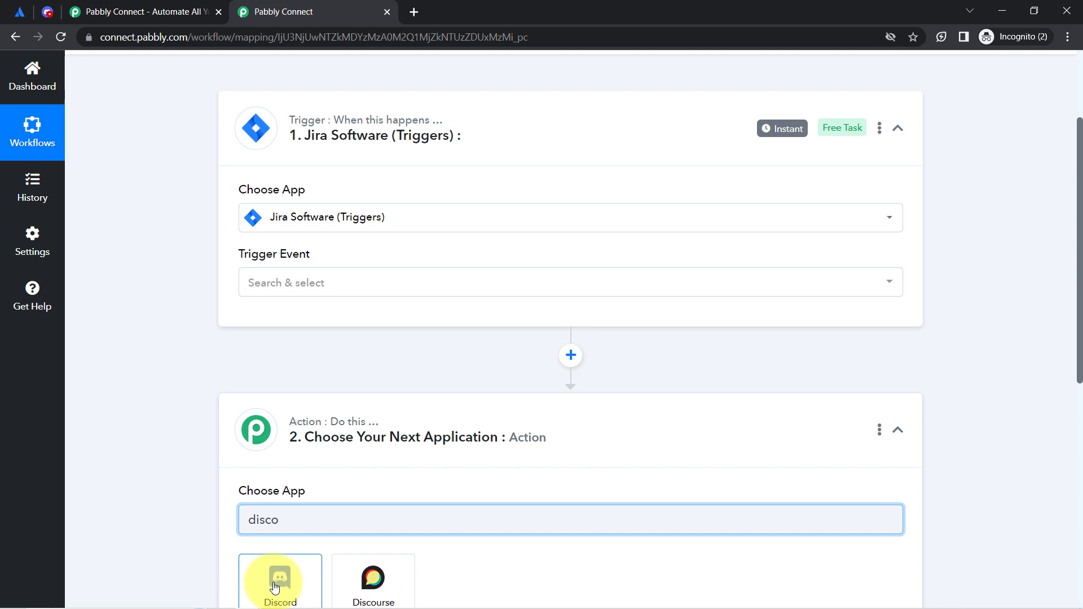
click(275, 588)
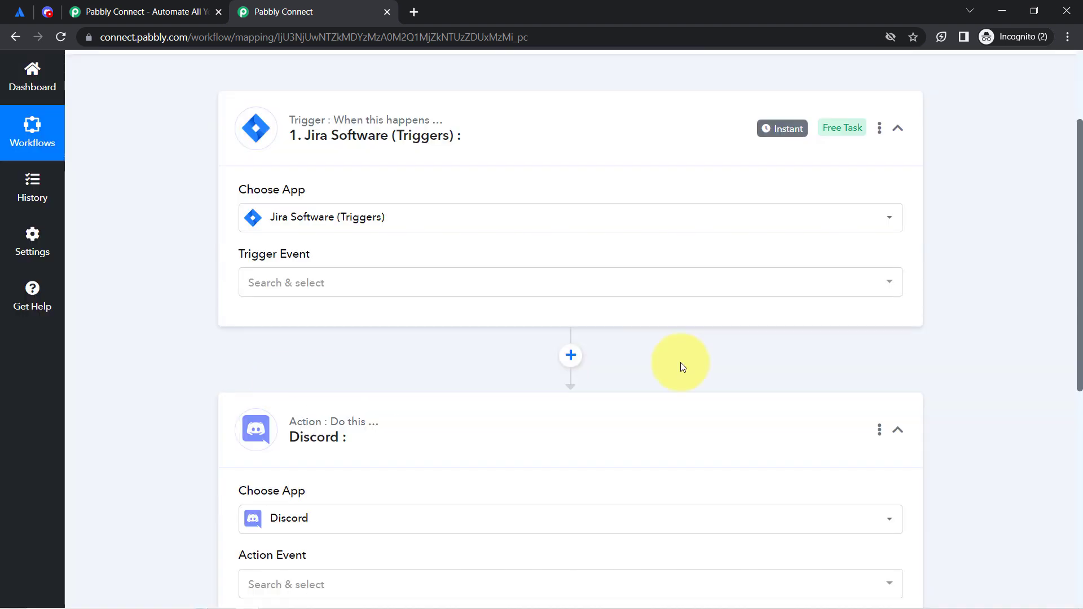
- Set the Jira Software trigger event to Configure Webhooks
drag(1079, 201, 1079, 127)
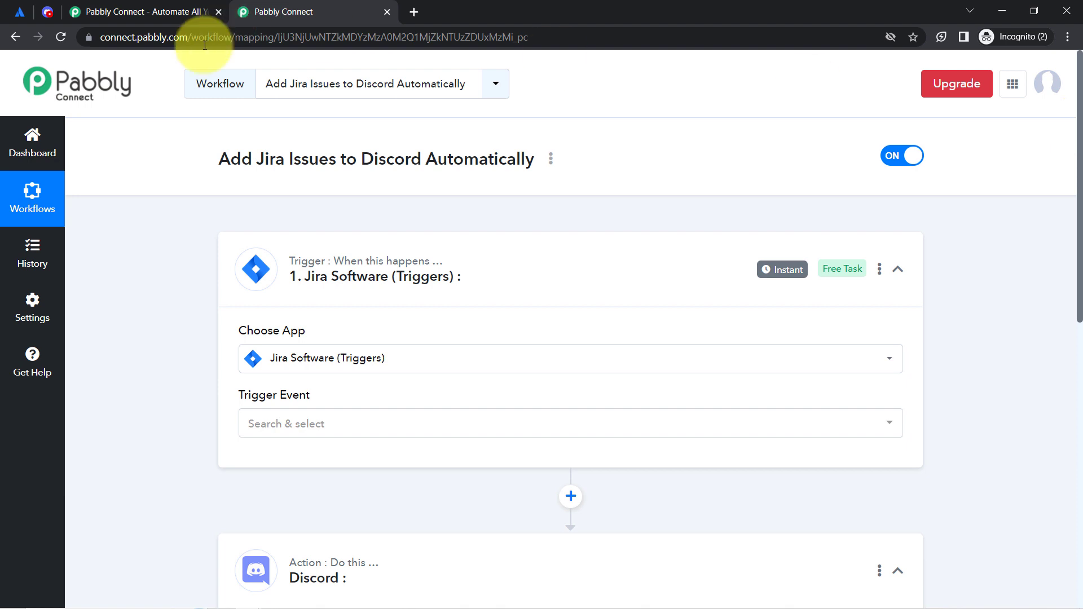
drag(1079, 133, 1072, 205)
click(260, 269)
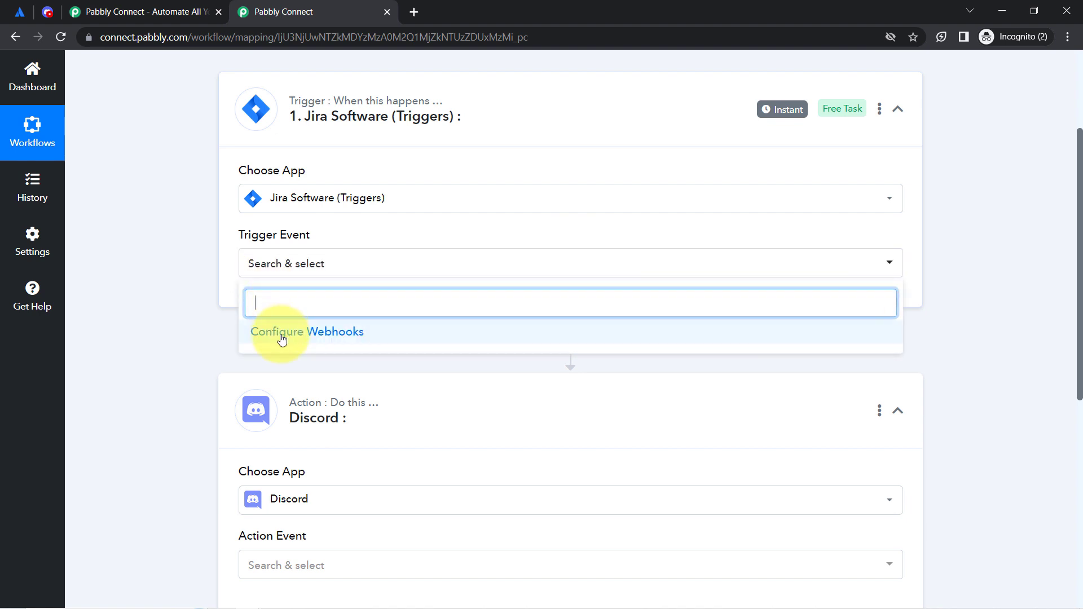
click(273, 332)
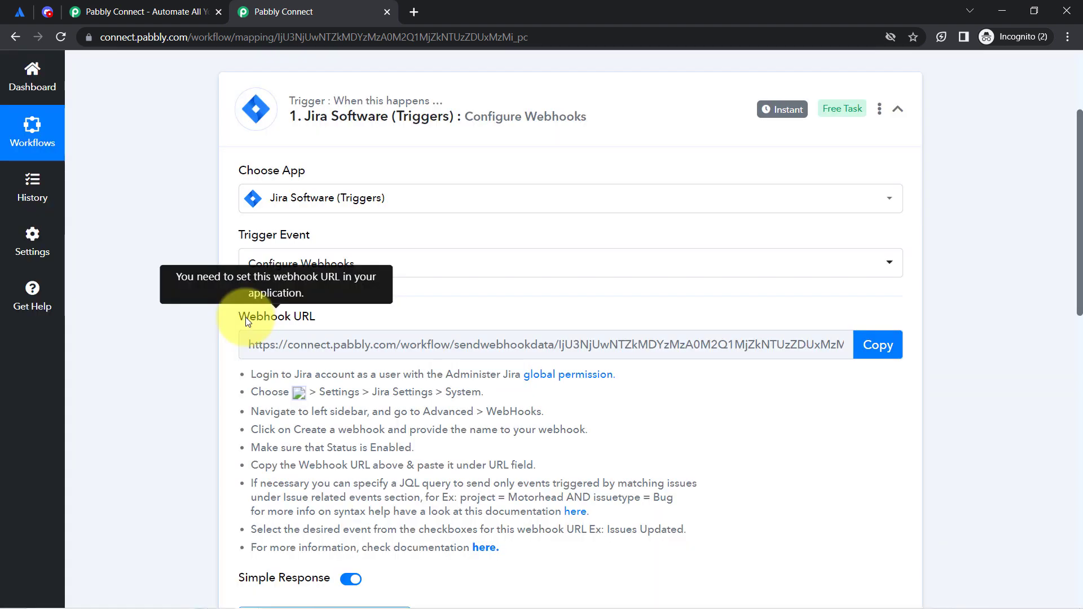
- Review the webhook setup instructions and copy the Jira trigger's webhook URL
drag(246, 317, 302, 317)
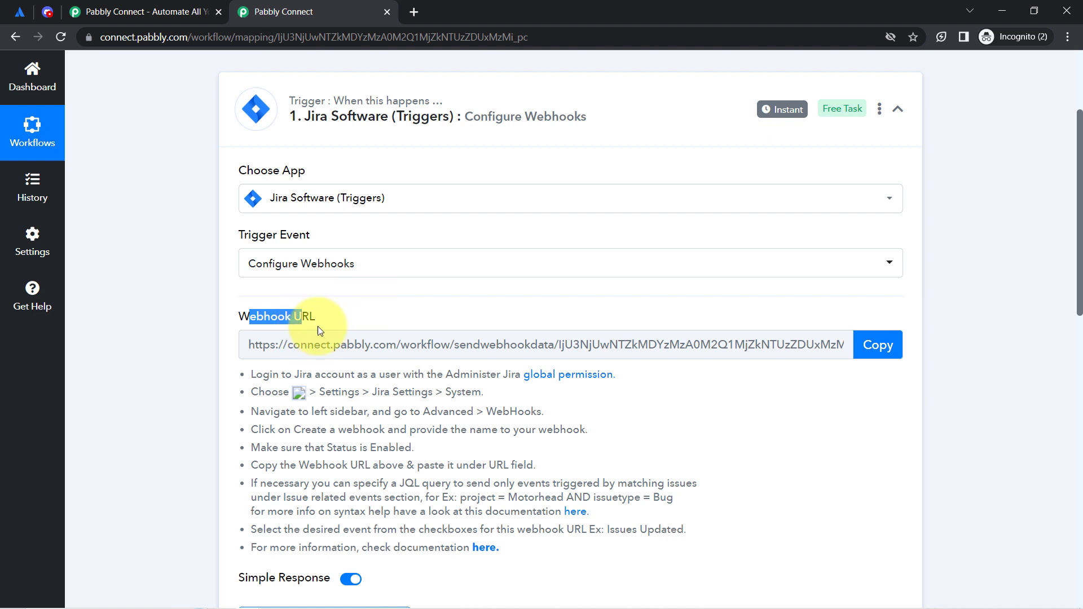
drag(251, 374, 483, 565)
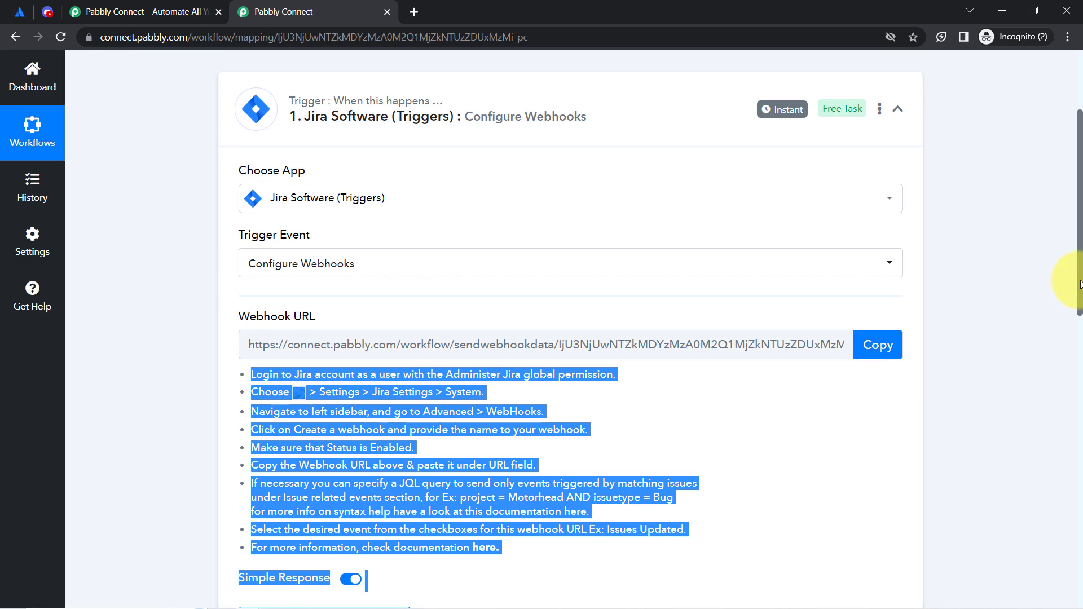
scroll(1079, 279, down, 2)
click(880, 220)
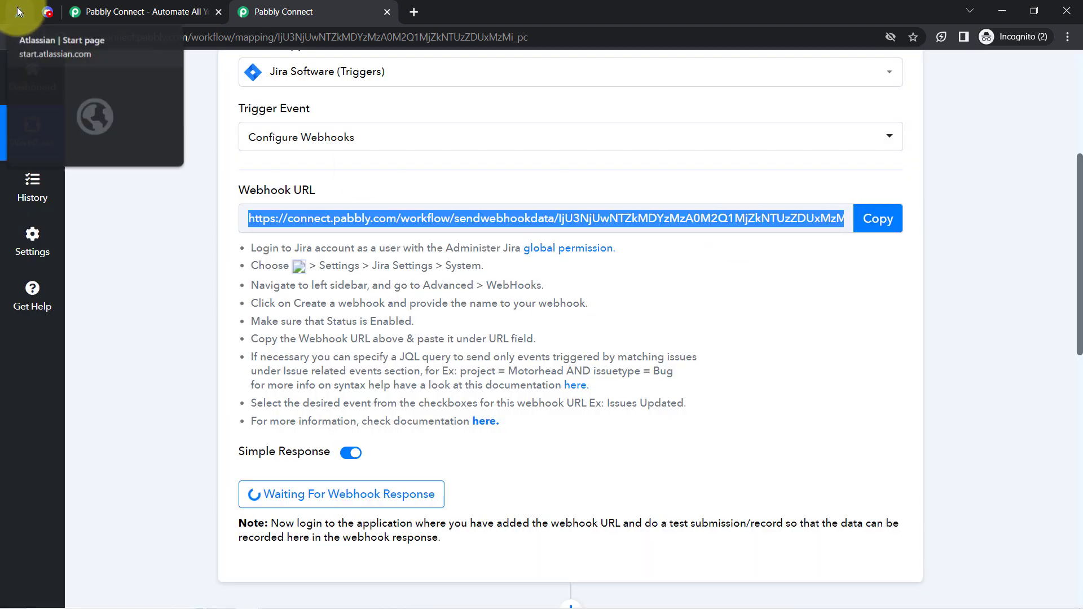
- Open Jira Software from the Atlassian start page and check the settings path in Pabbly Connect's webhook instructions
click(18, 11)
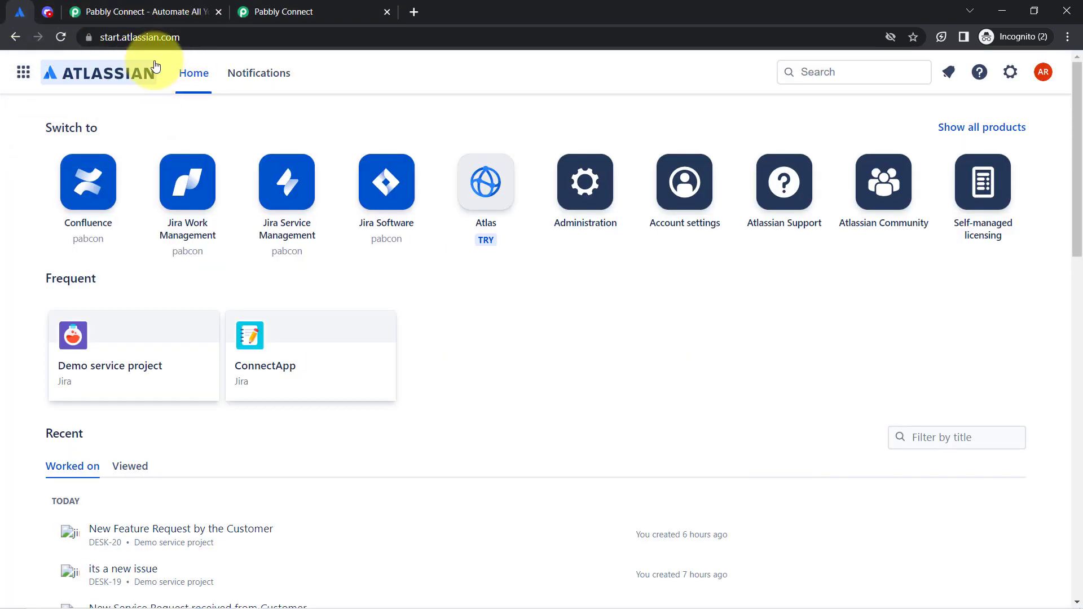
click(383, 211)
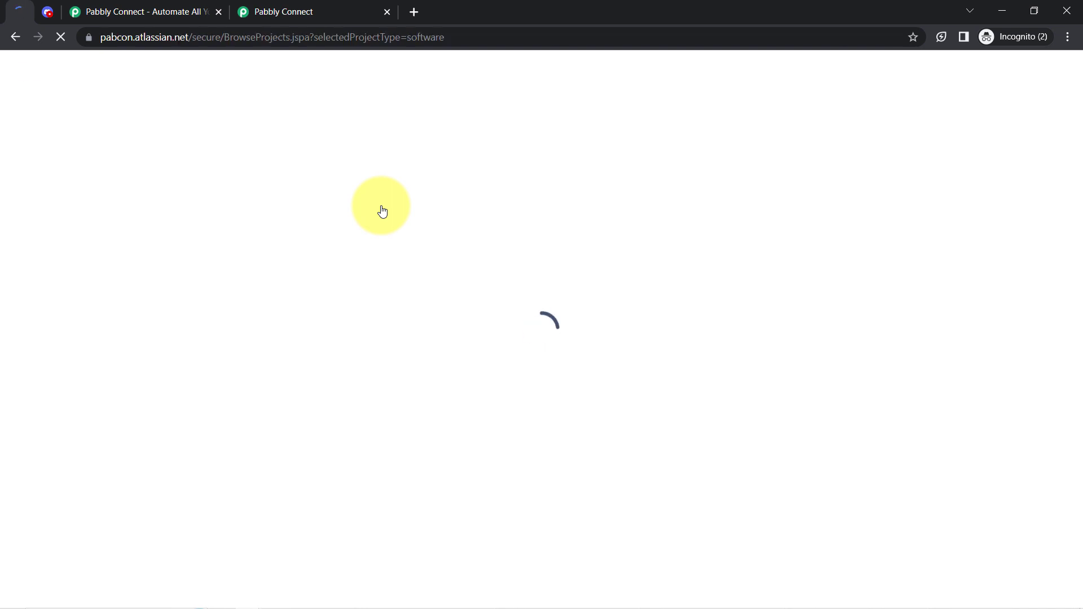
click(305, 12)
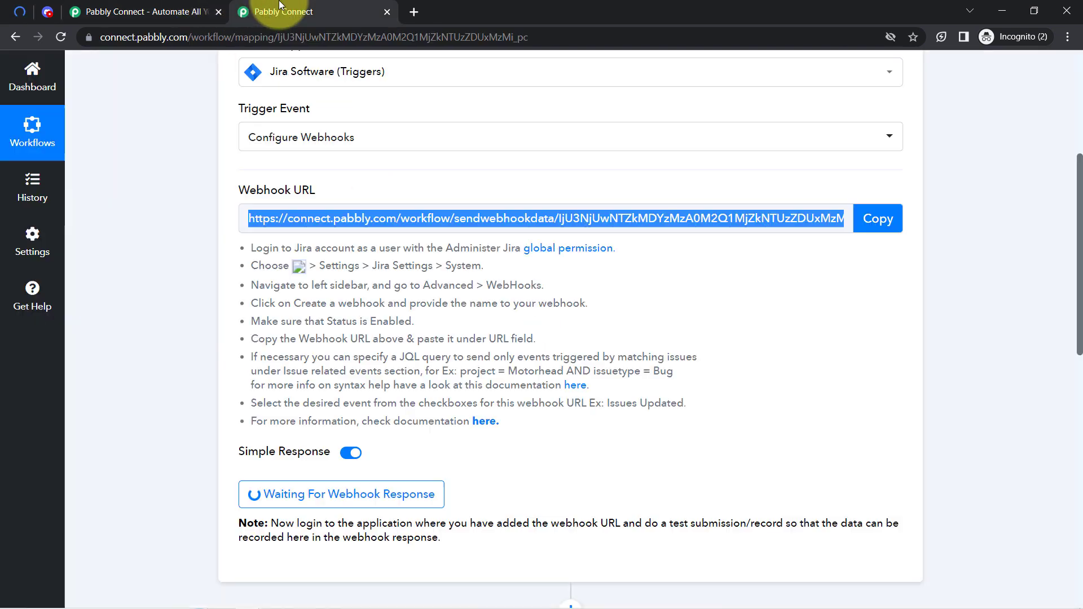
double_click(338, 266)
double_click(463, 266)
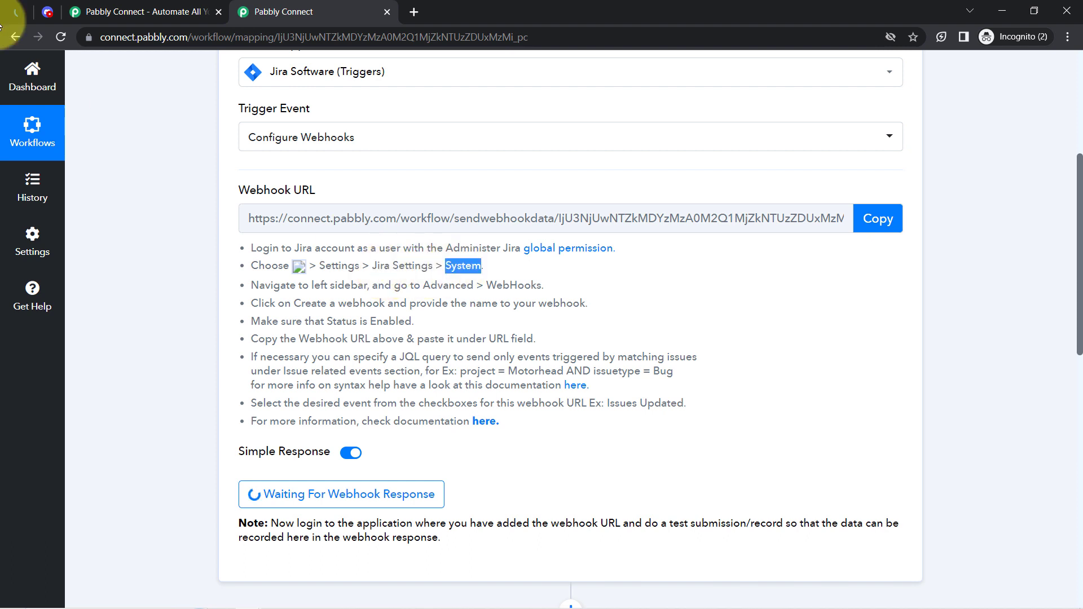
- Switch back to Jira and open the WebHooks page within the System settings
click(18, 11)
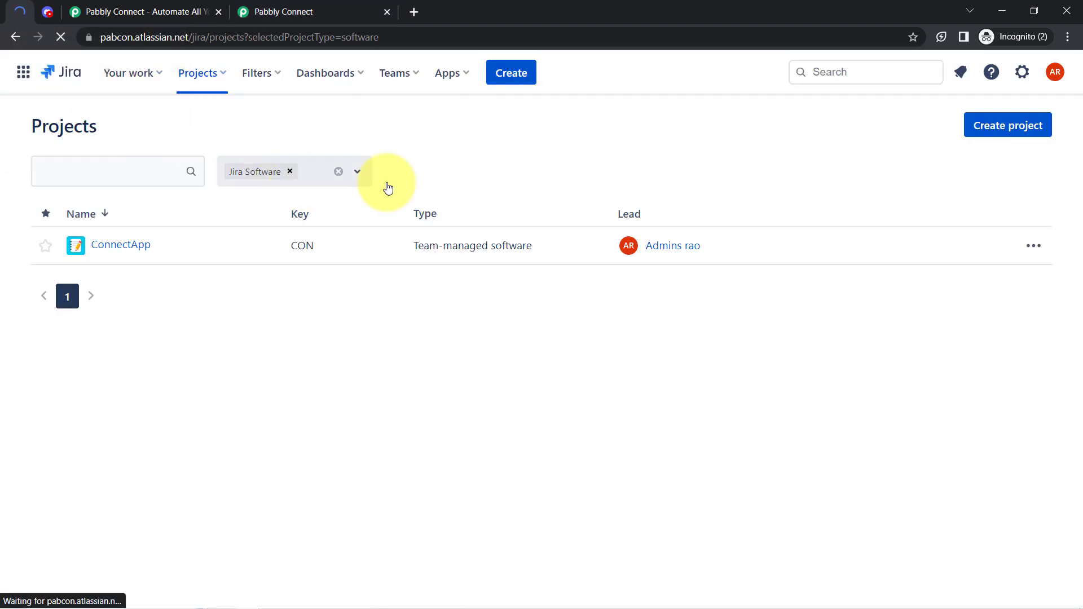
click(1022, 83)
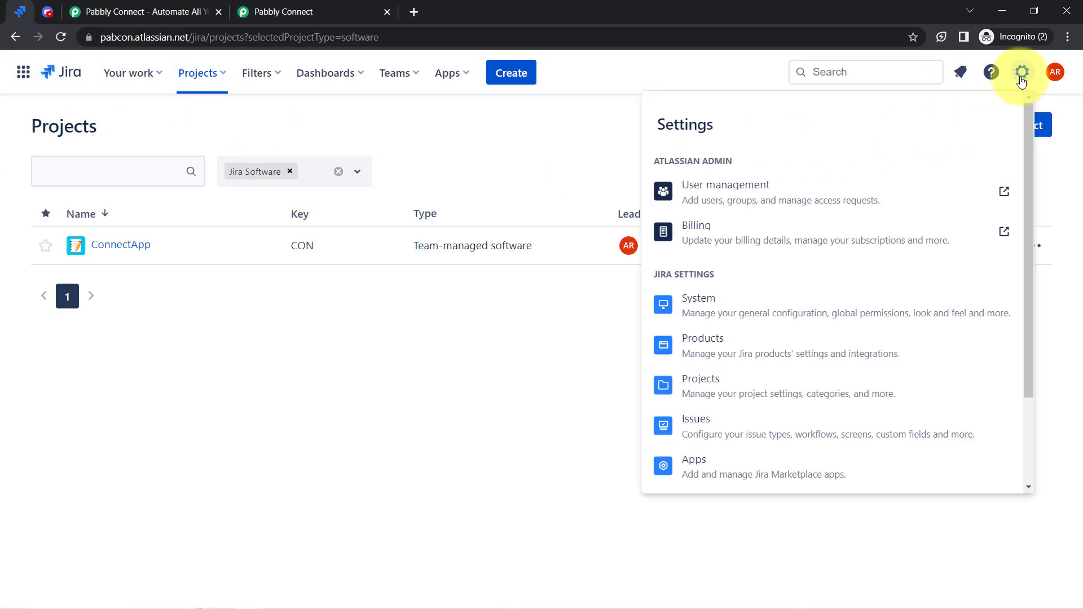
click(700, 300)
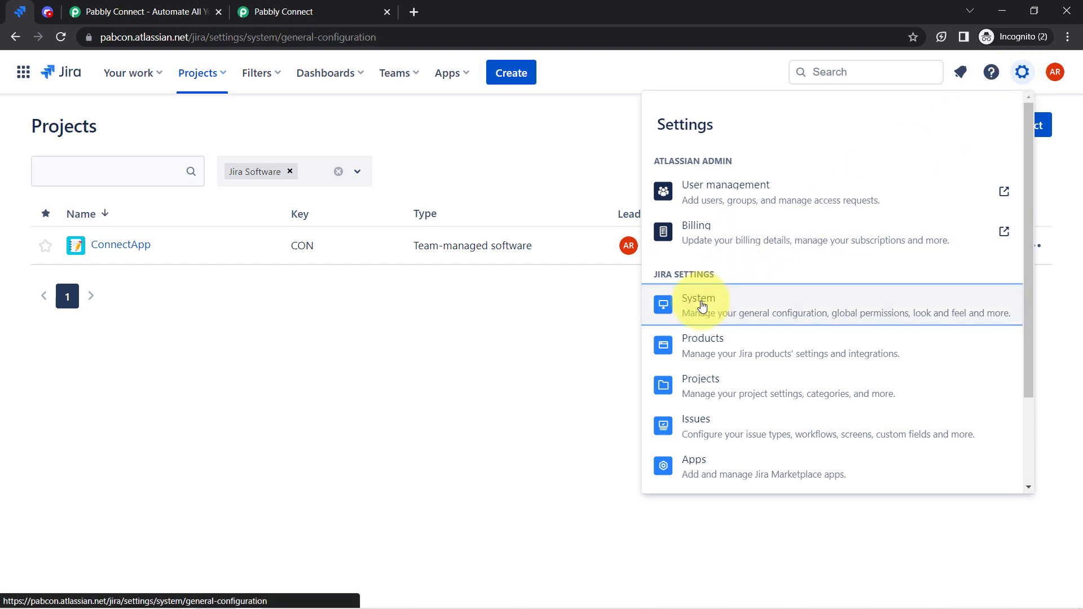
scroll(16, 367, down, 15)
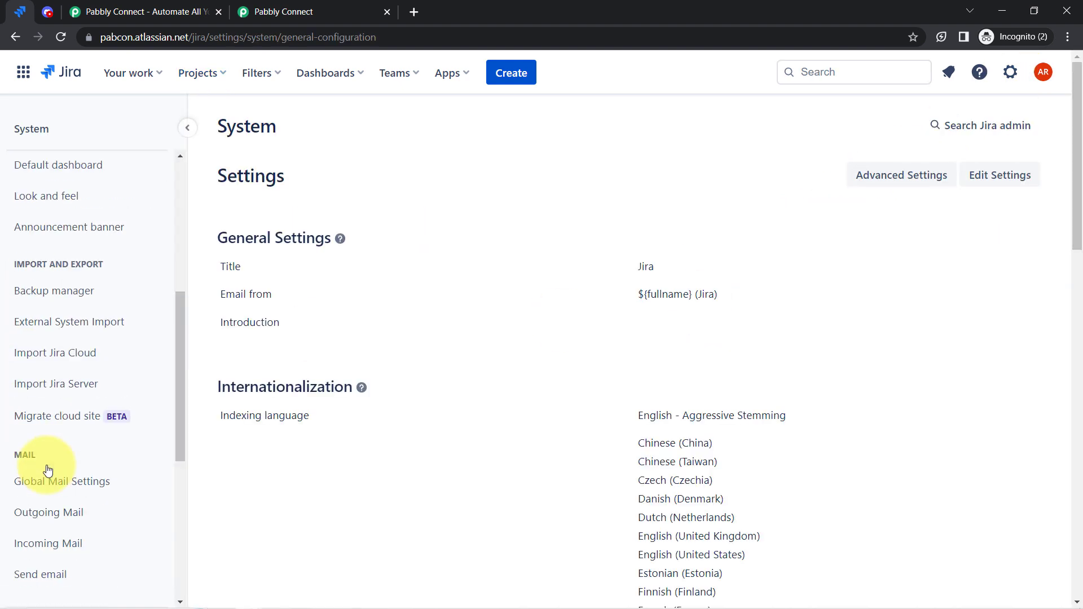
click(39, 525)
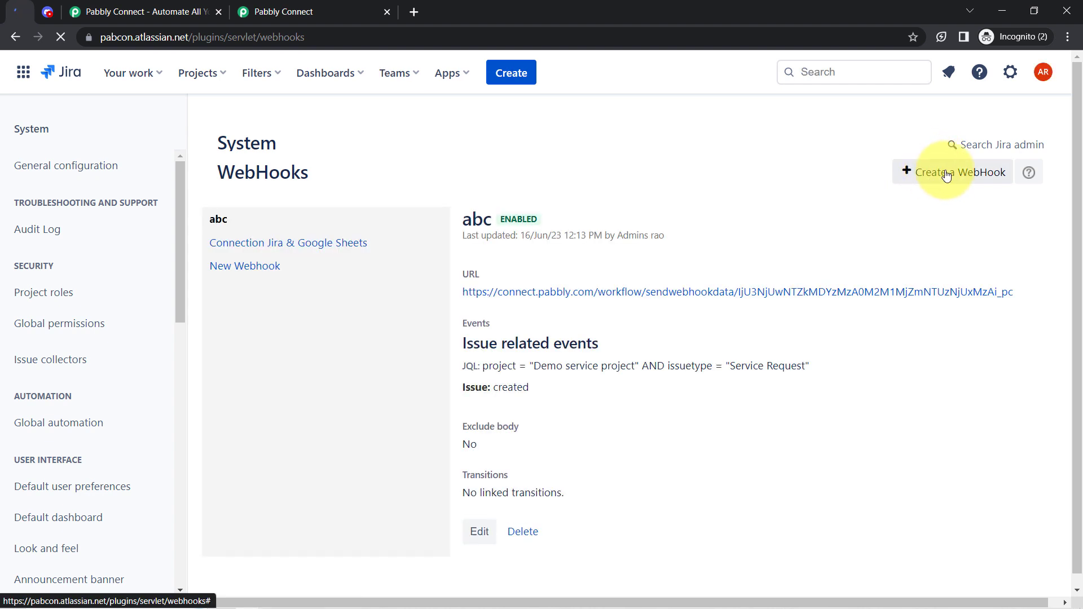
- Start a new webhook in Jira and name it "Jira Connection with Discord"
click(947, 174)
click(494, 246)
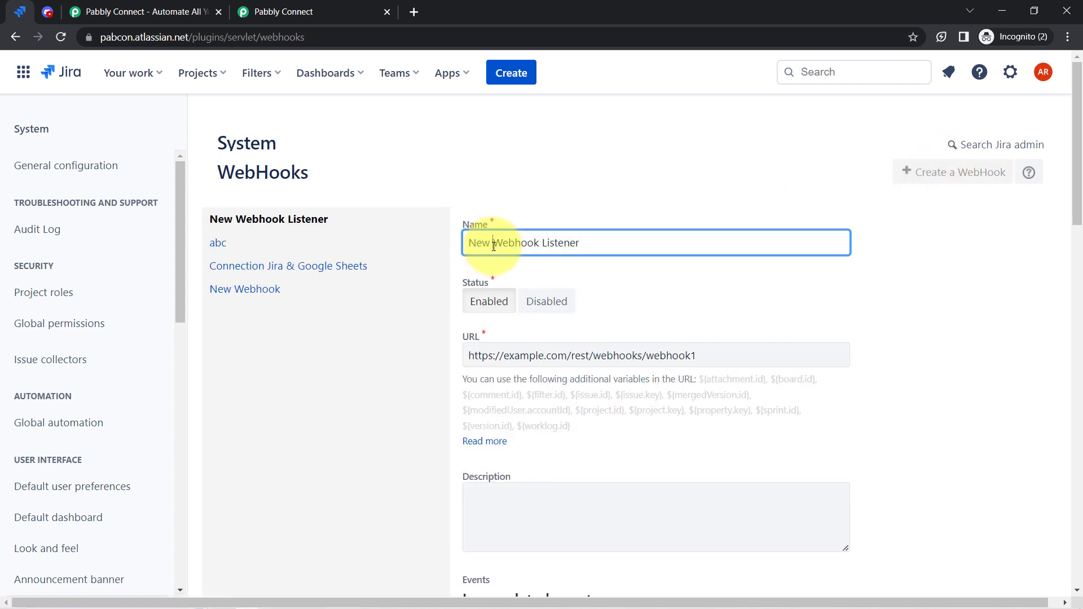
key(BackSpace)
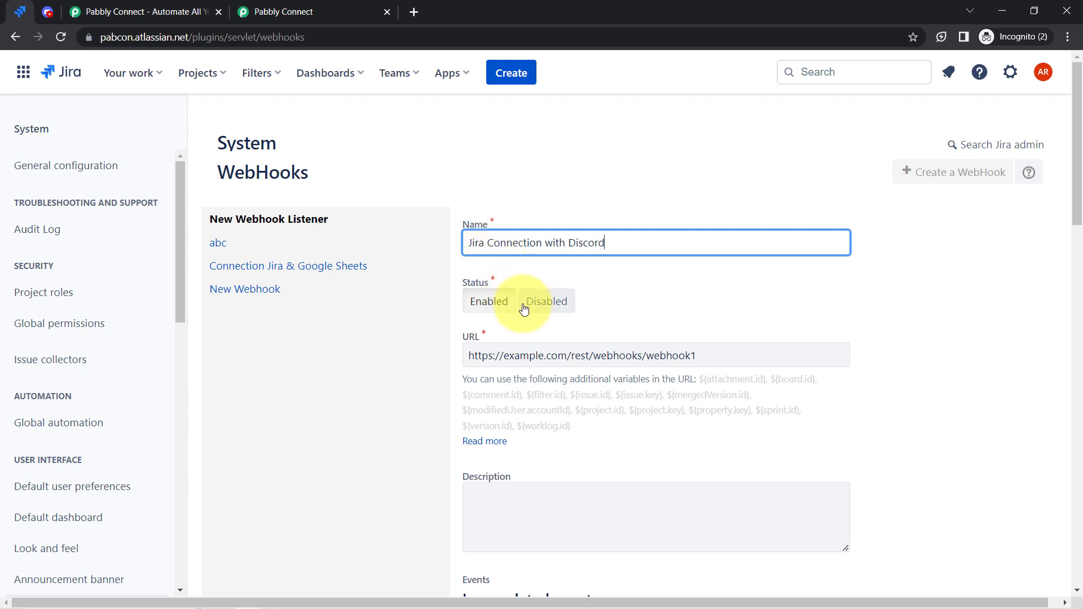
- Replace the webhook's example URL with the copied Pabbly Connect webhook URL and close the spare Pabbly Connect tab
triple_click(522, 348)
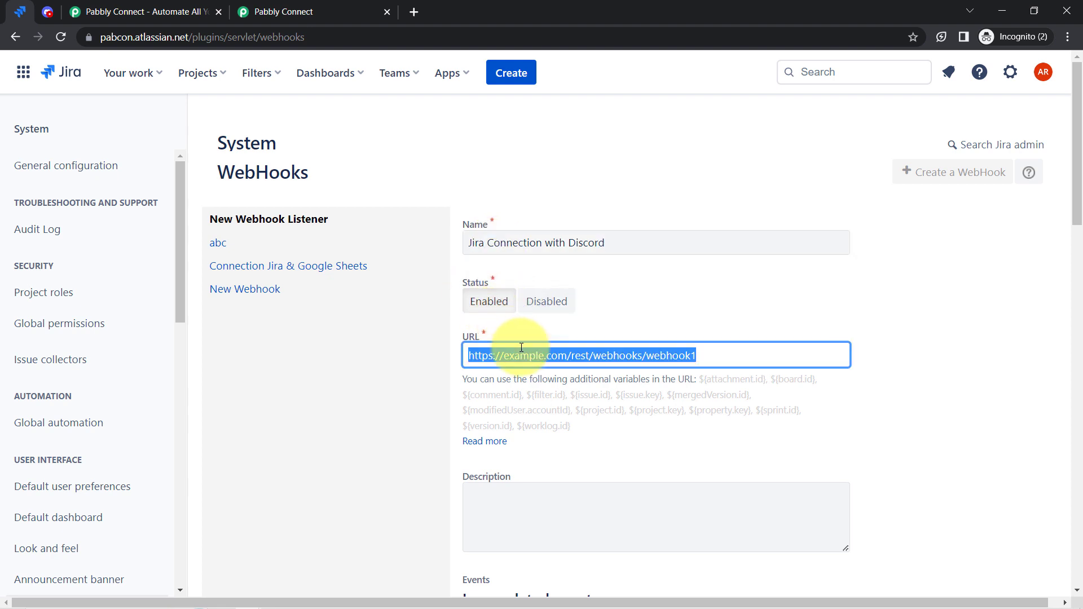
key(ctrl+v)
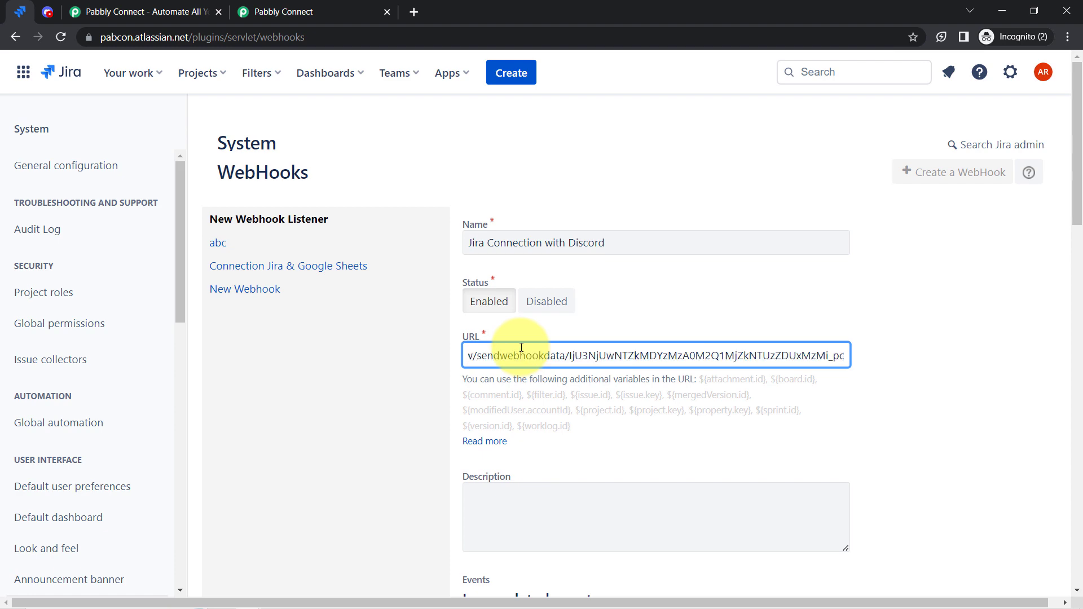
click(238, 18)
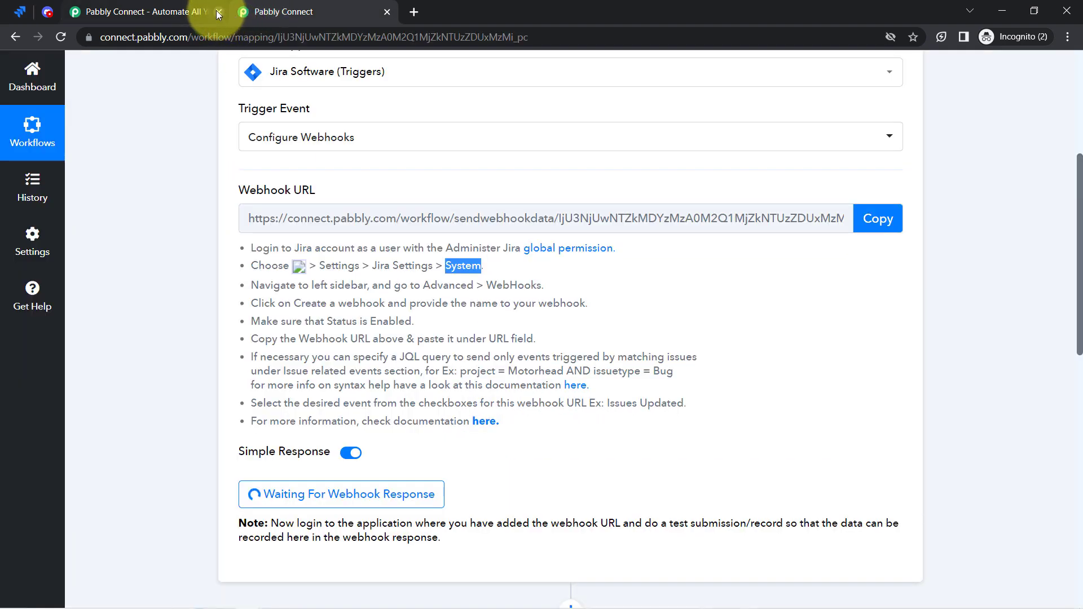
click(219, 12)
click(21, 12)
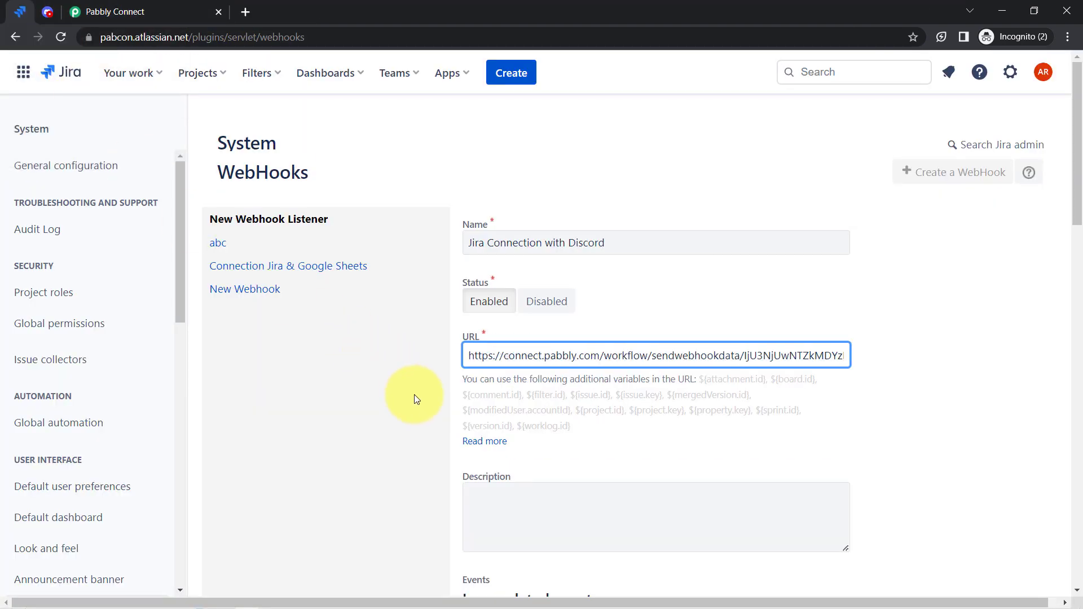
- Enable the Issue "created" event for the webhook under the issue related events
scroll(846, 328, down, 1)
drag(1079, 220, 1078, 312)
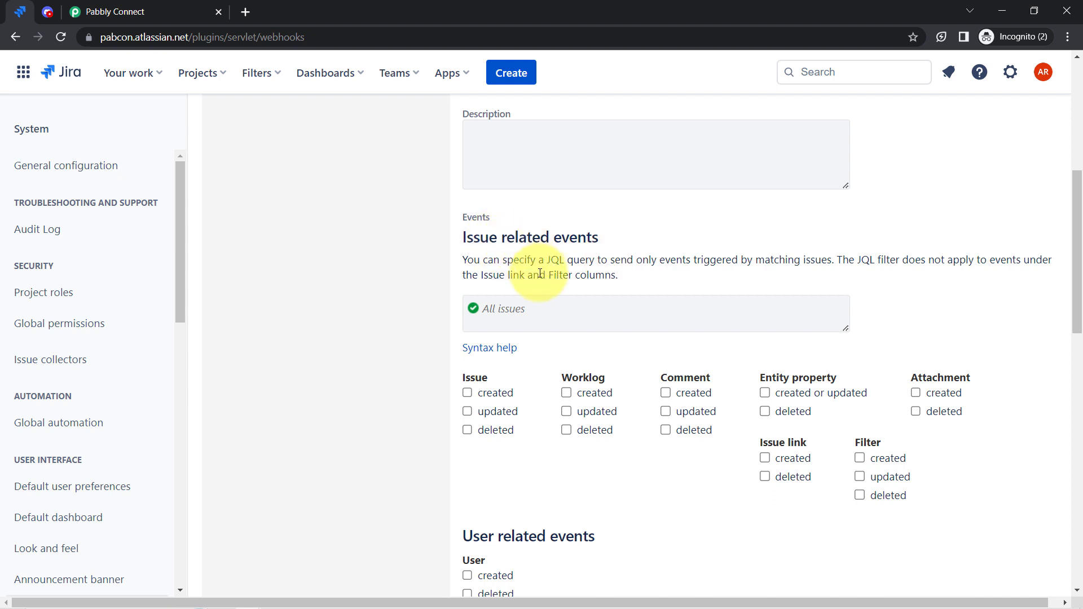
click(467, 393)
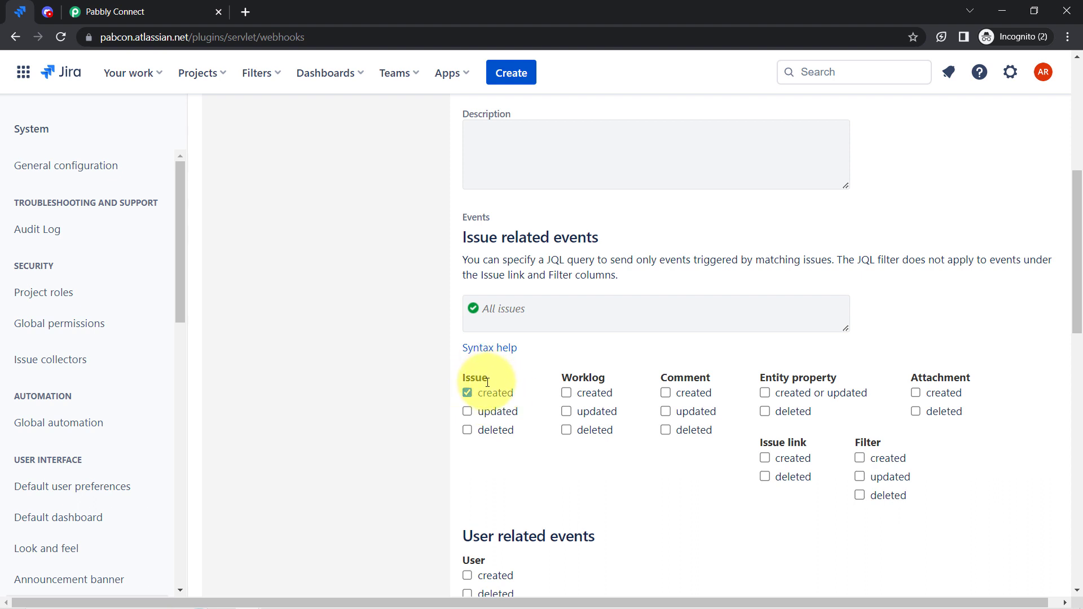
drag(467, 217, 494, 228)
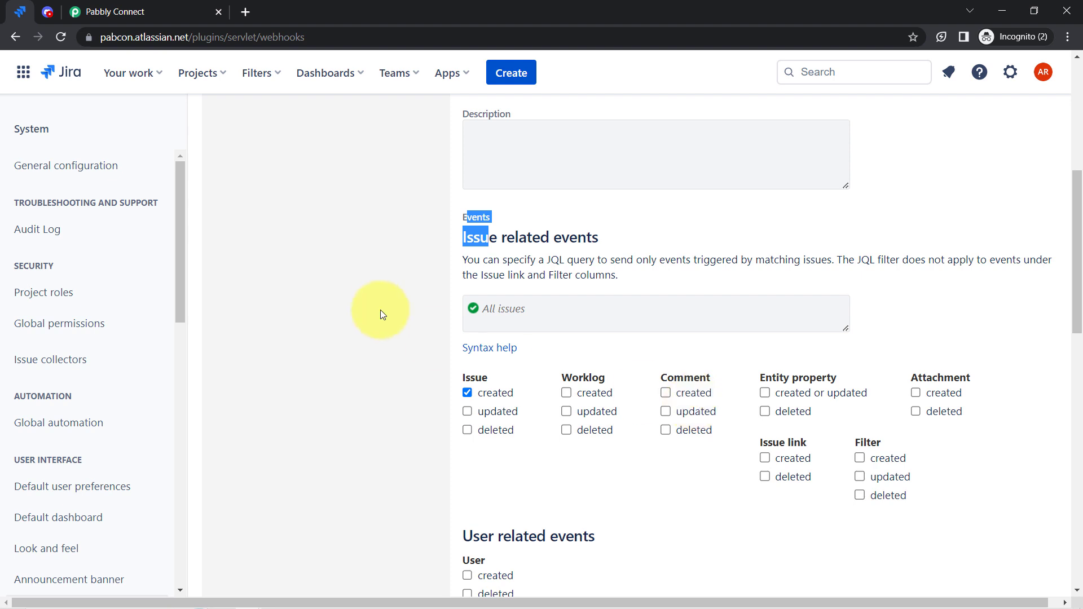
click(425, 272)
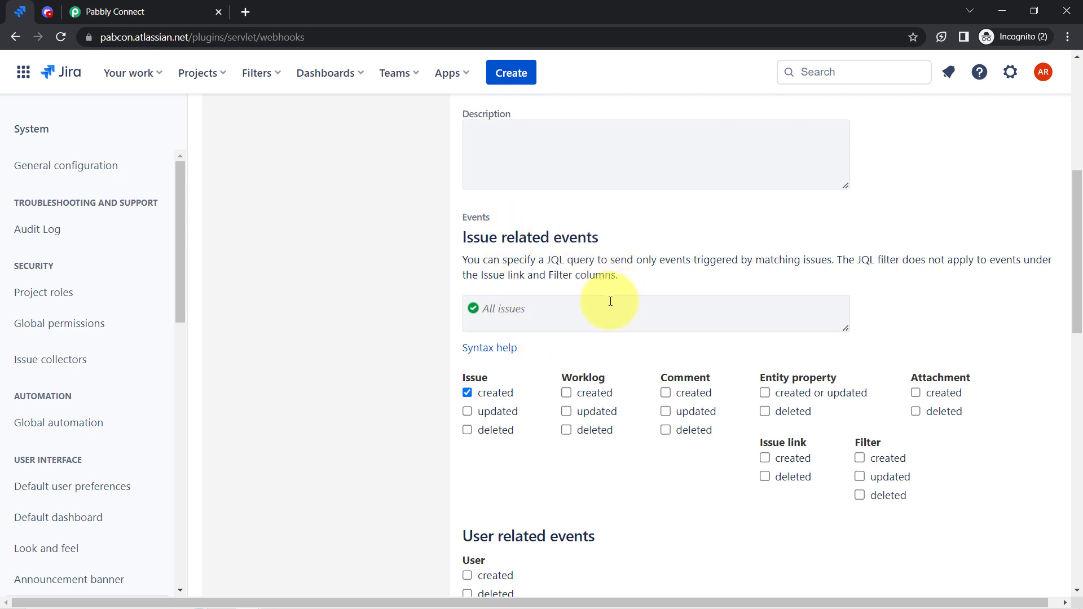
- Switch to Pabbly Connect and copy the example JQL query "project = Motorhead AND issuetype = Bug" from the webhook instructions
drag(547, 261, 595, 260)
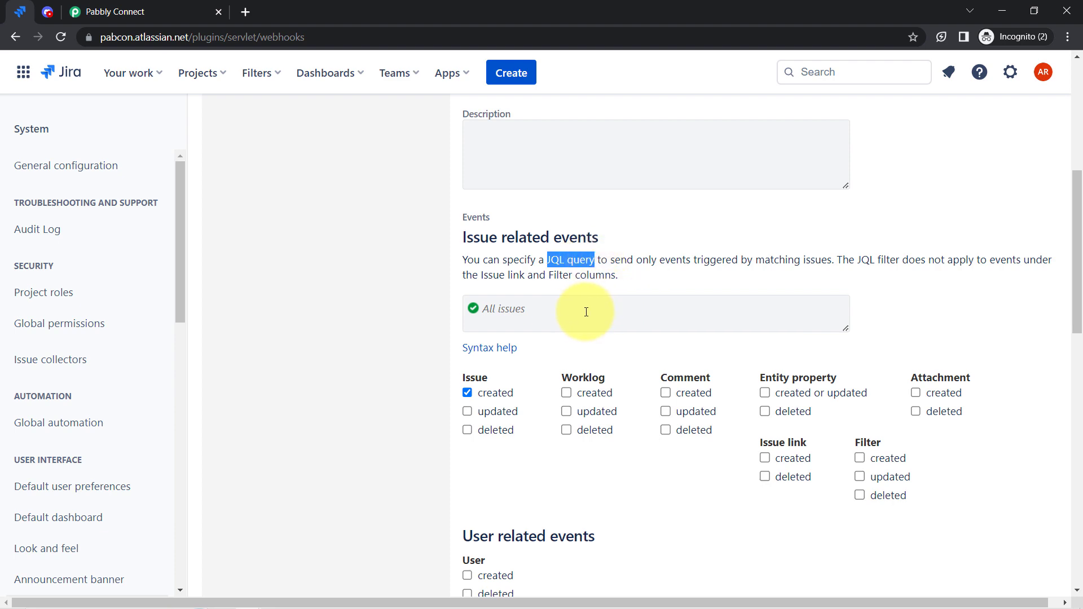
click(169, 6)
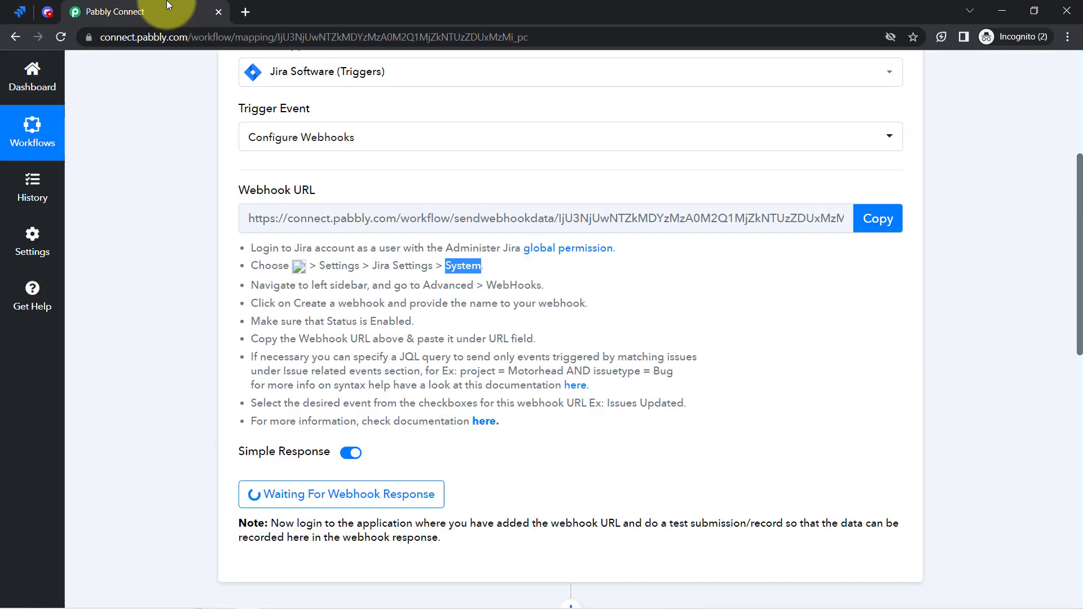
triple_click(430, 374)
click(326, 368)
drag(360, 365, 449, 358)
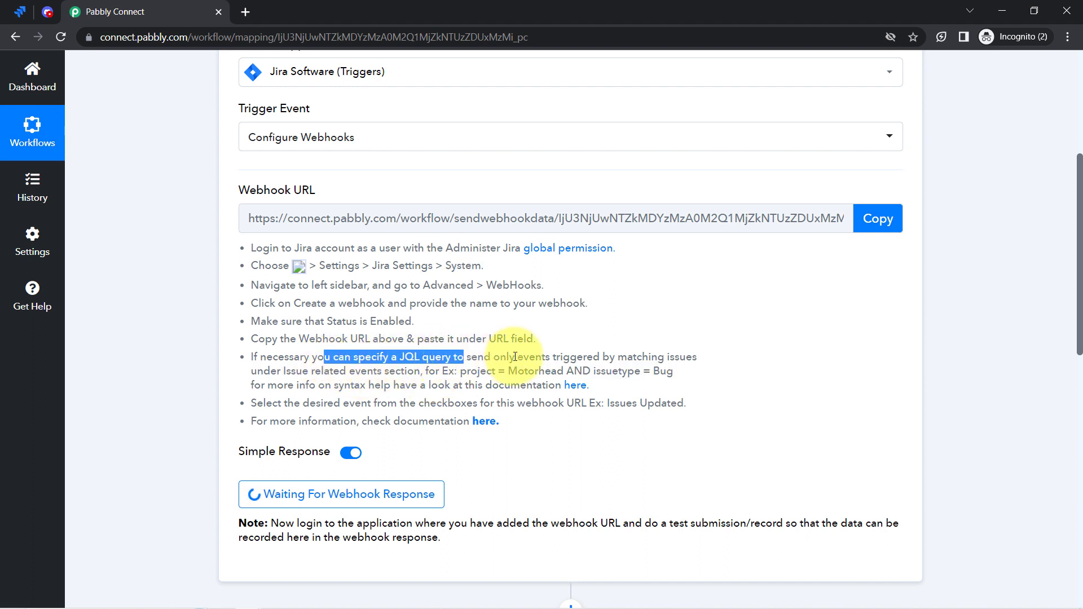
click(467, 370)
drag(462, 372, 679, 378)
key(ctrl+c)
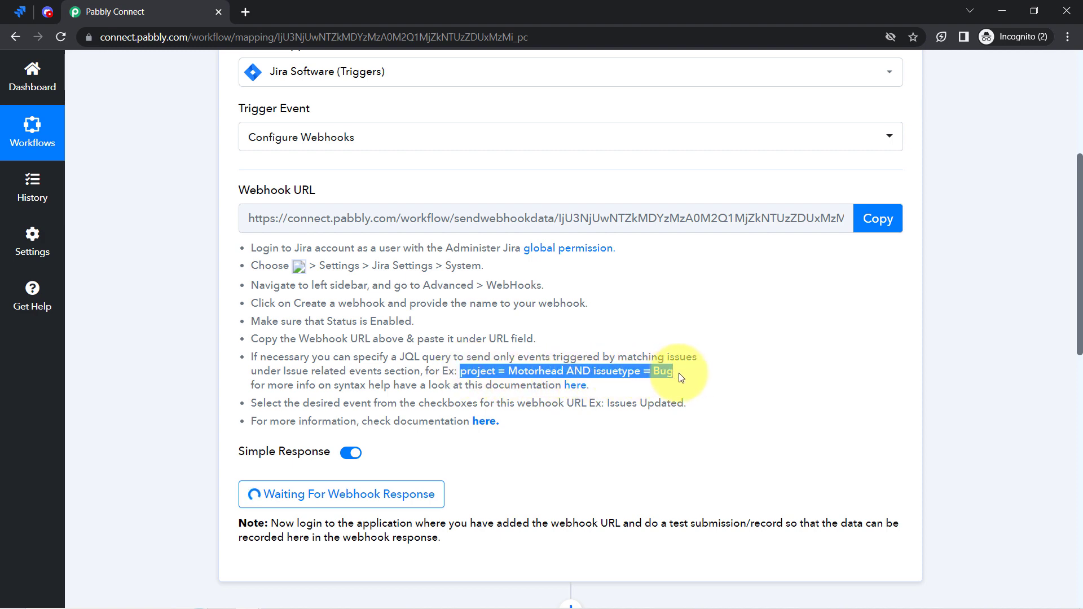
- Return to Jira and paste the copied JQL query into the webhook's issue filter
click(19, 12)
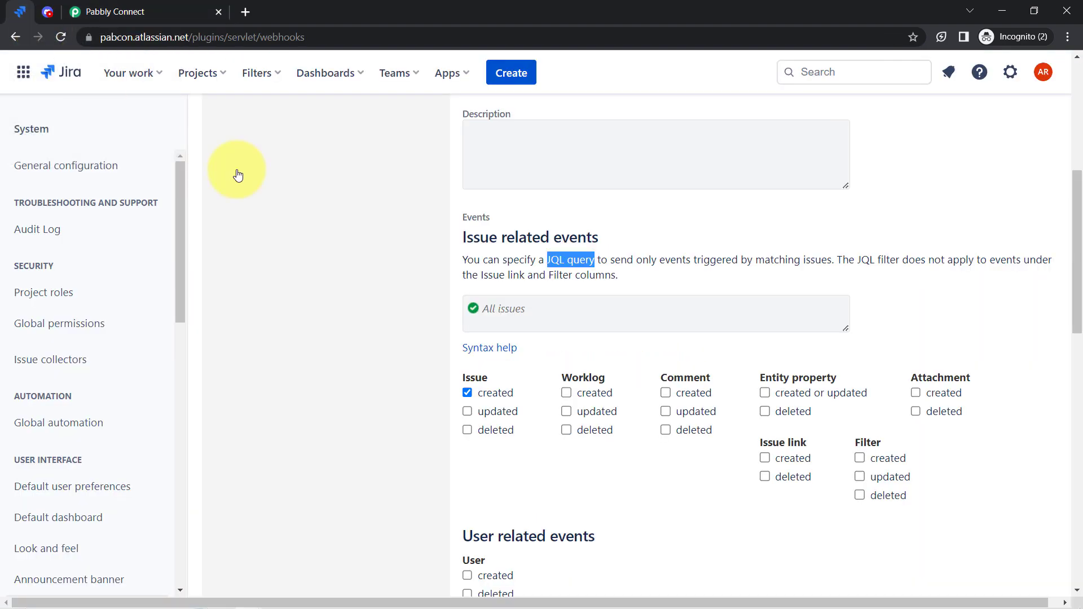
click(523, 314)
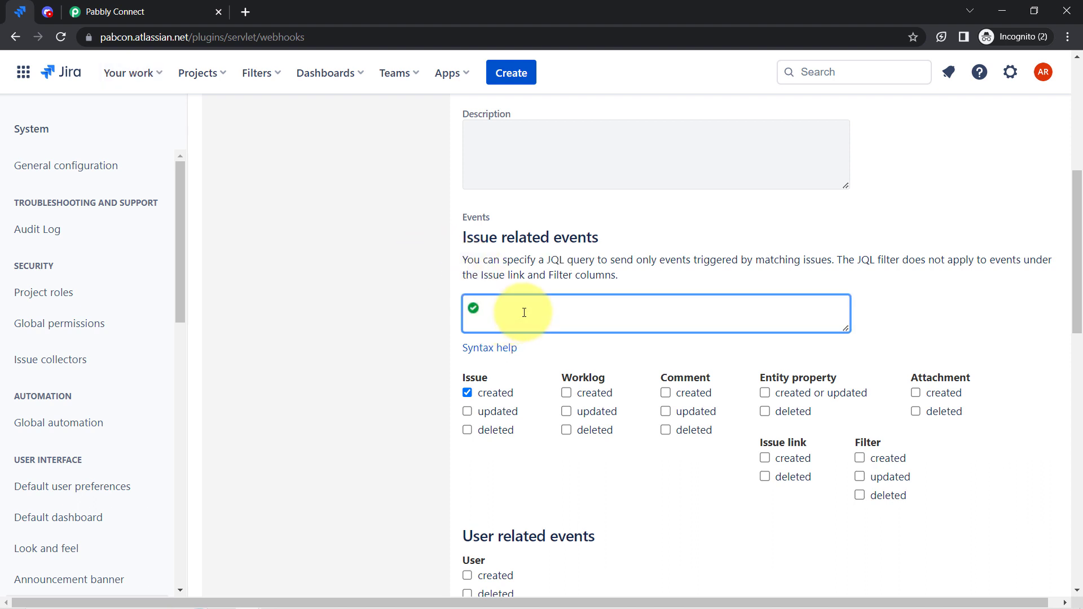
key(ctrl+v)
double_click(556, 310)
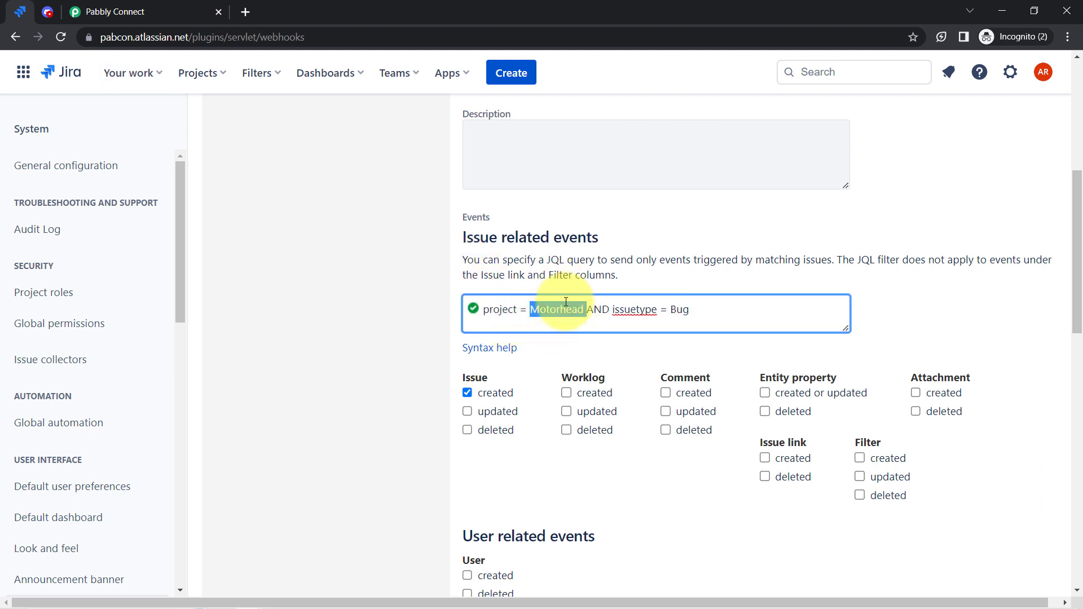
scroll(210, 205, down, 3)
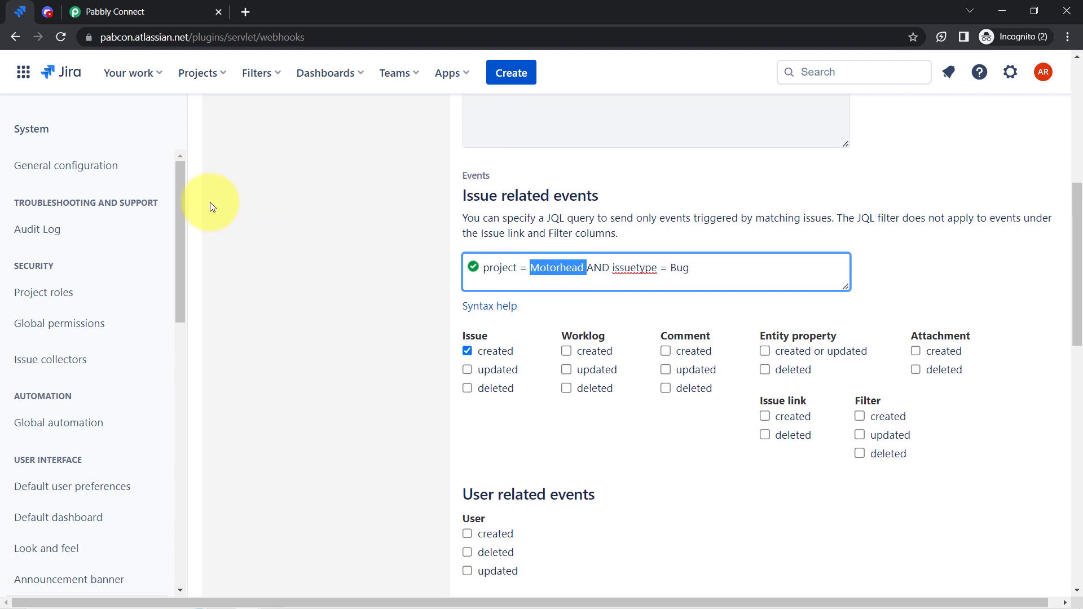
- Open Jira in a second pinned browser tab and go to the Demo service project
click(125, 37)
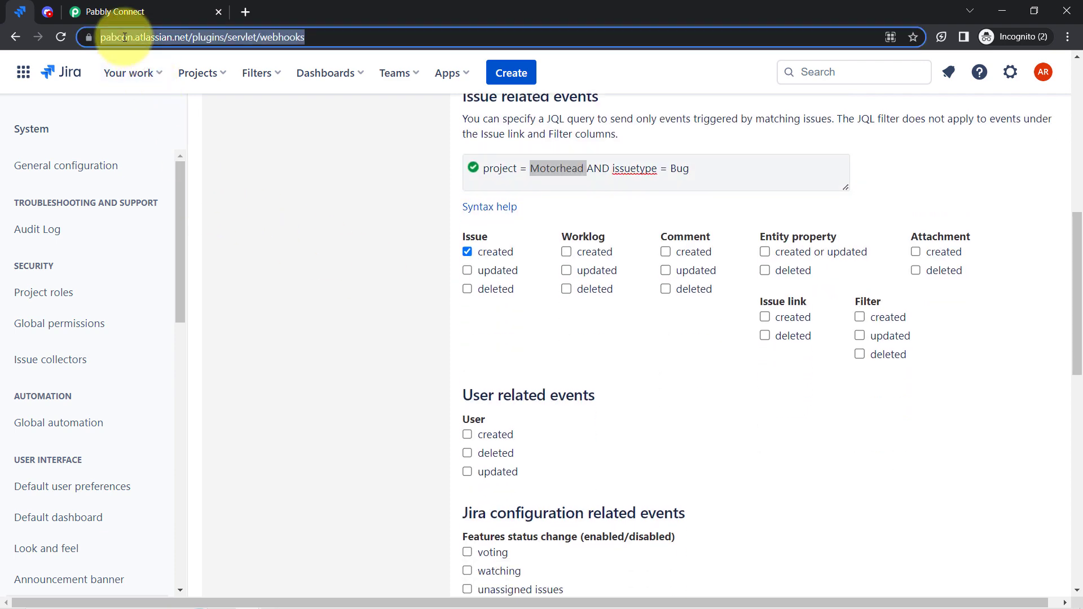
key(ctrl+c)
key(ctrl+t)
key(ctrl+v)
key(Return)
right_click(274, 12)
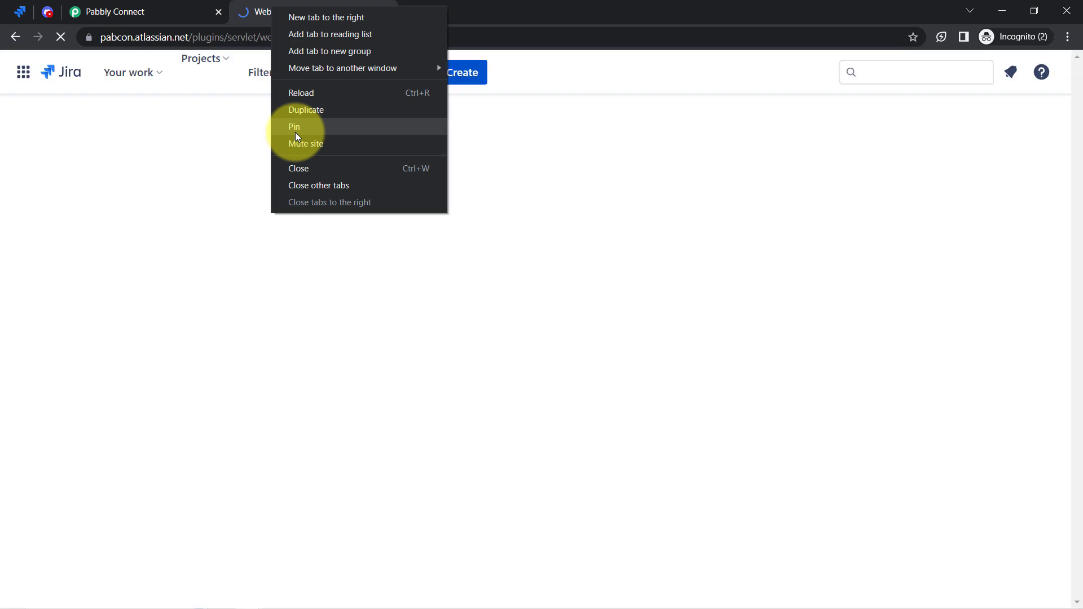
click(296, 130)
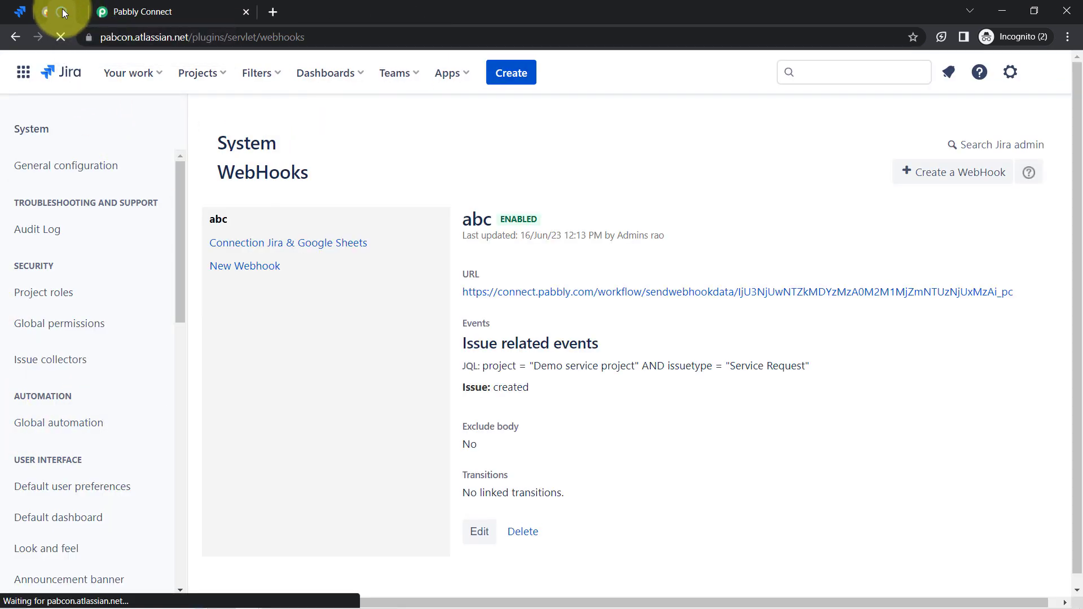
click(61, 76)
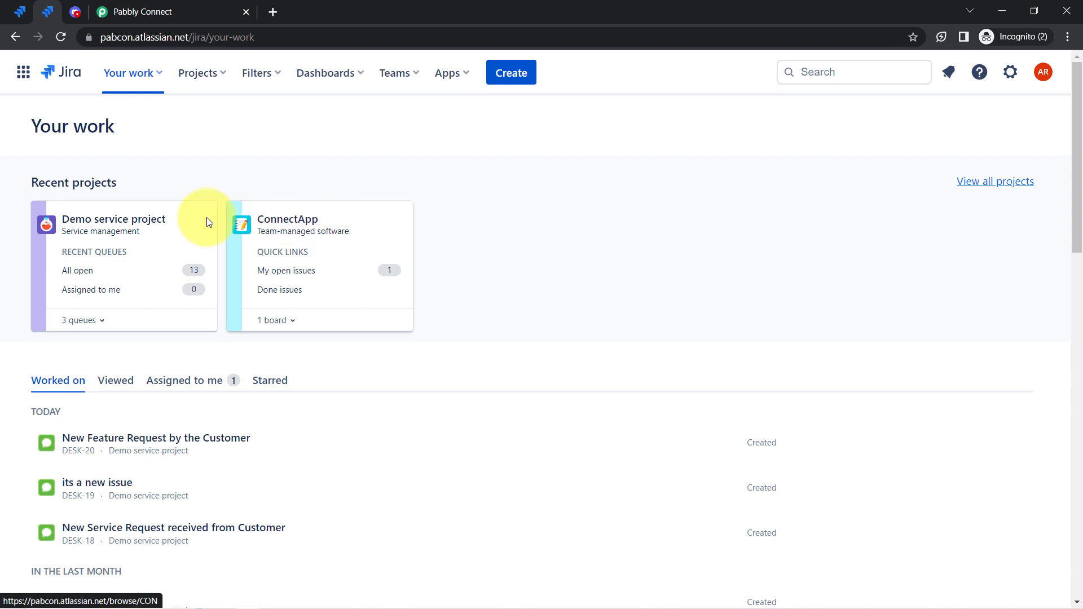
click(91, 232)
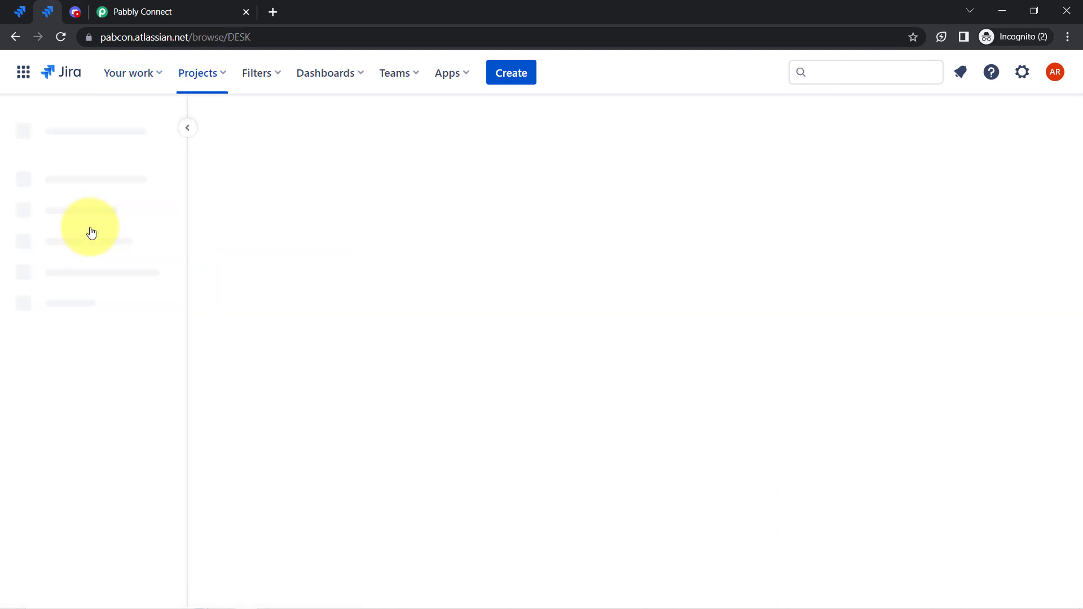
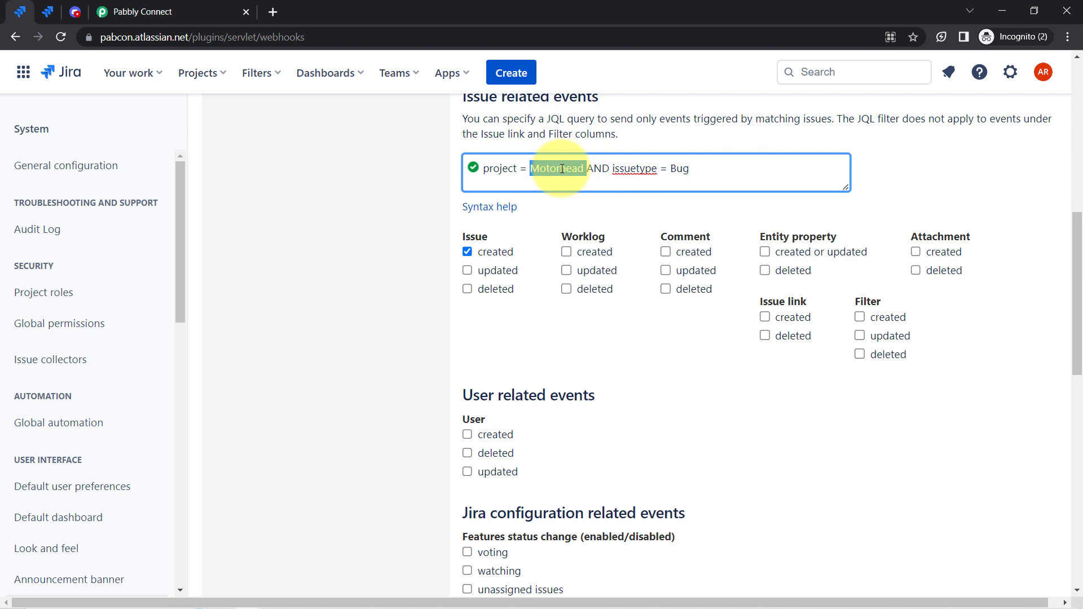
- Set the project in the webhook's JQL query to "Demo service project" in quotes and remove the Bug issue type
text(Demo service project)
click(531, 169)
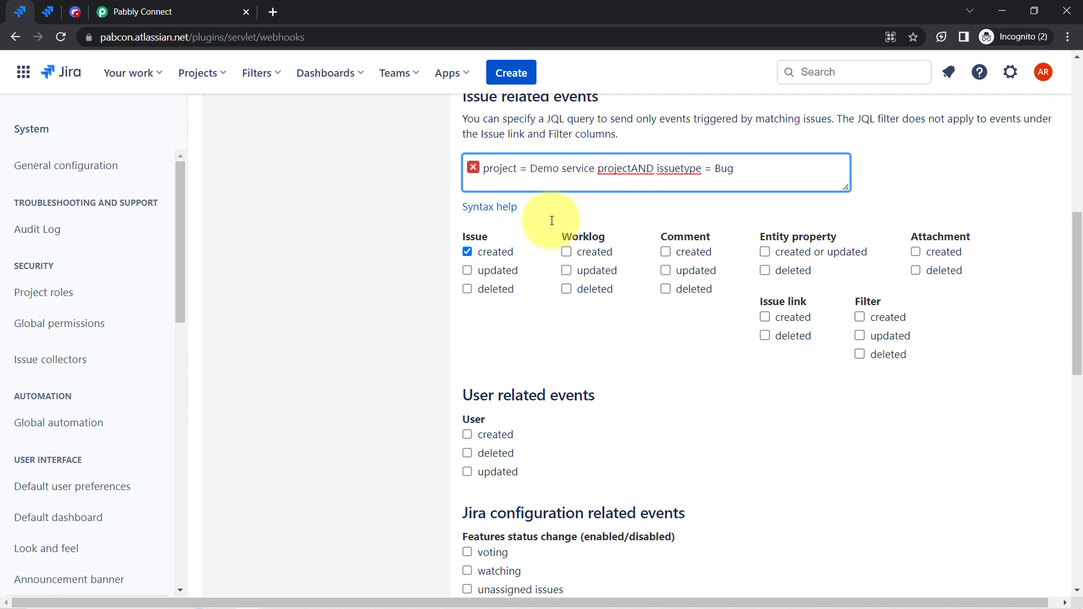
text(")
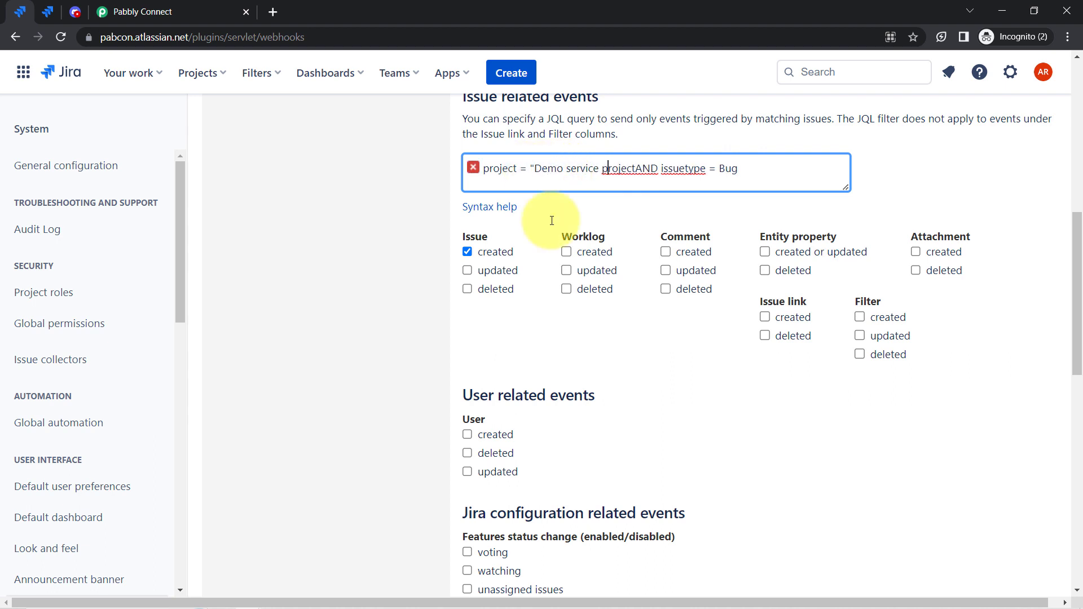
text(")
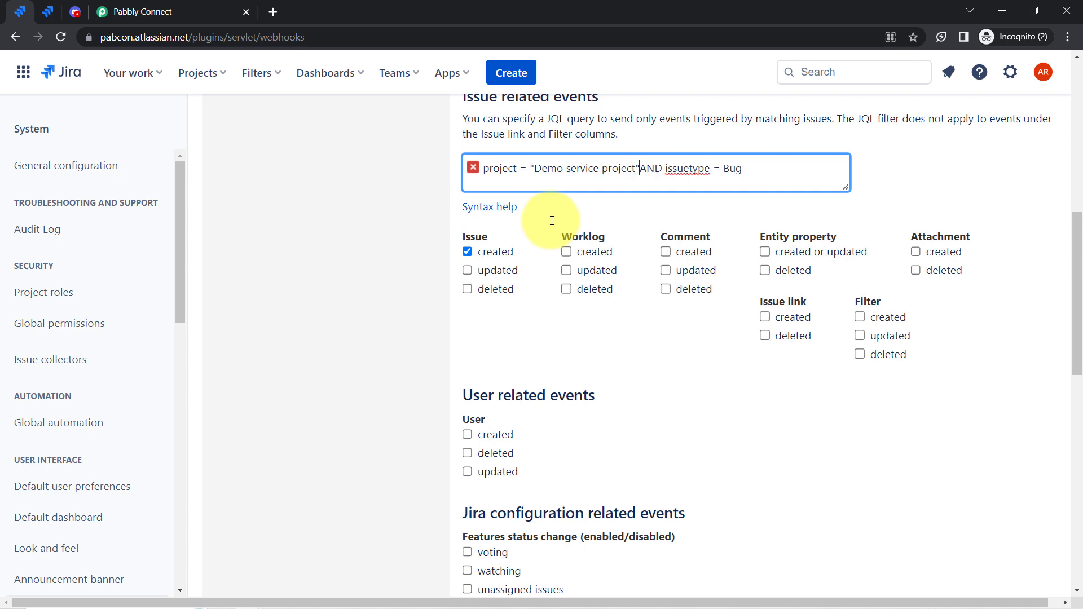
click(737, 164)
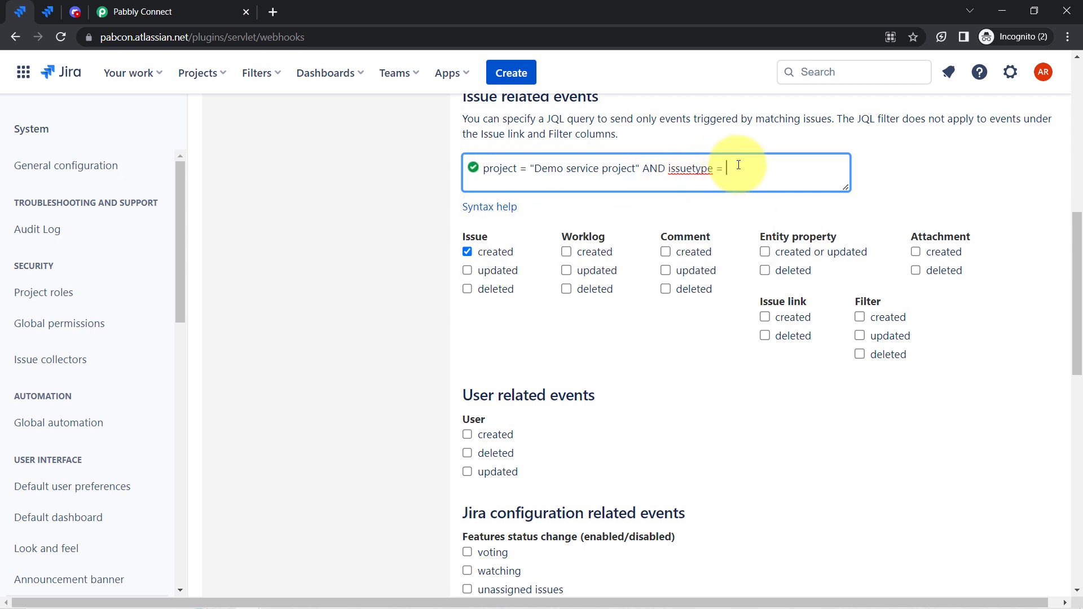
- Open a new issue form in the other Jira tab and examine the available issue types and projects
click(47, 11)
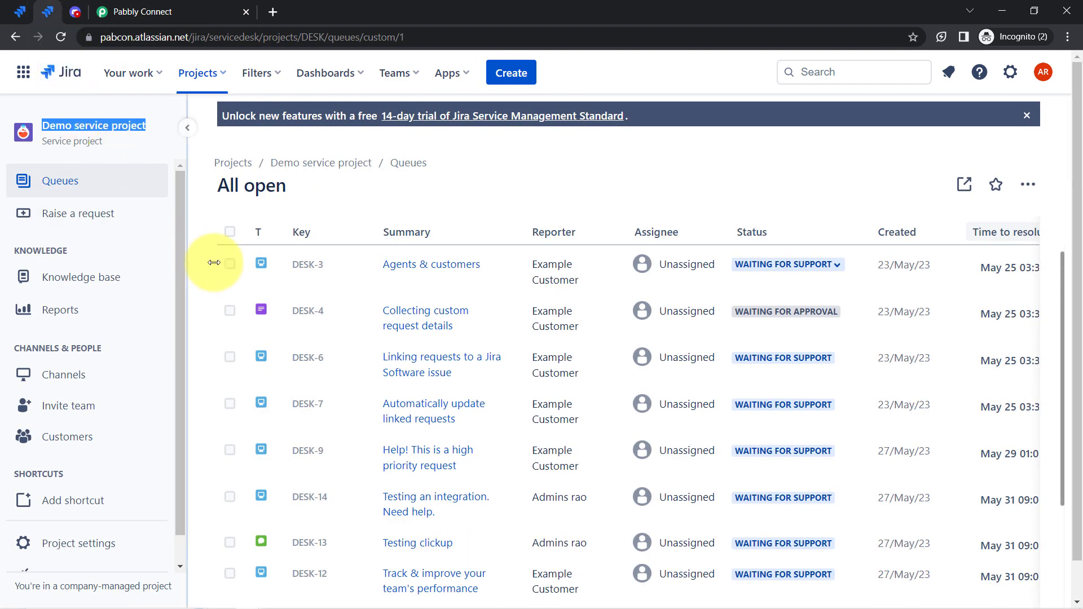
click(510, 69)
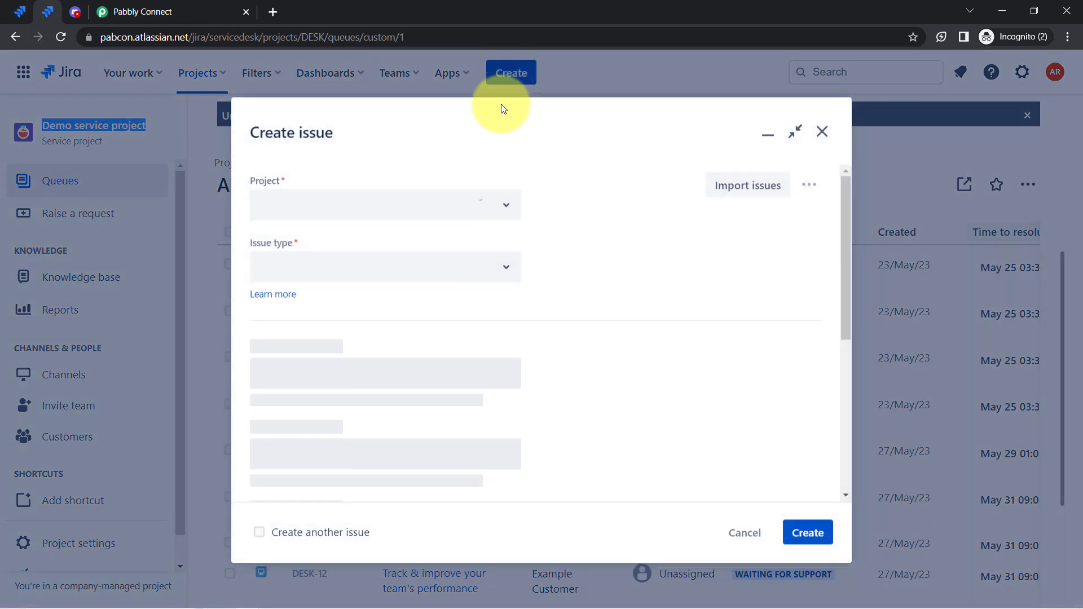
click(330, 281)
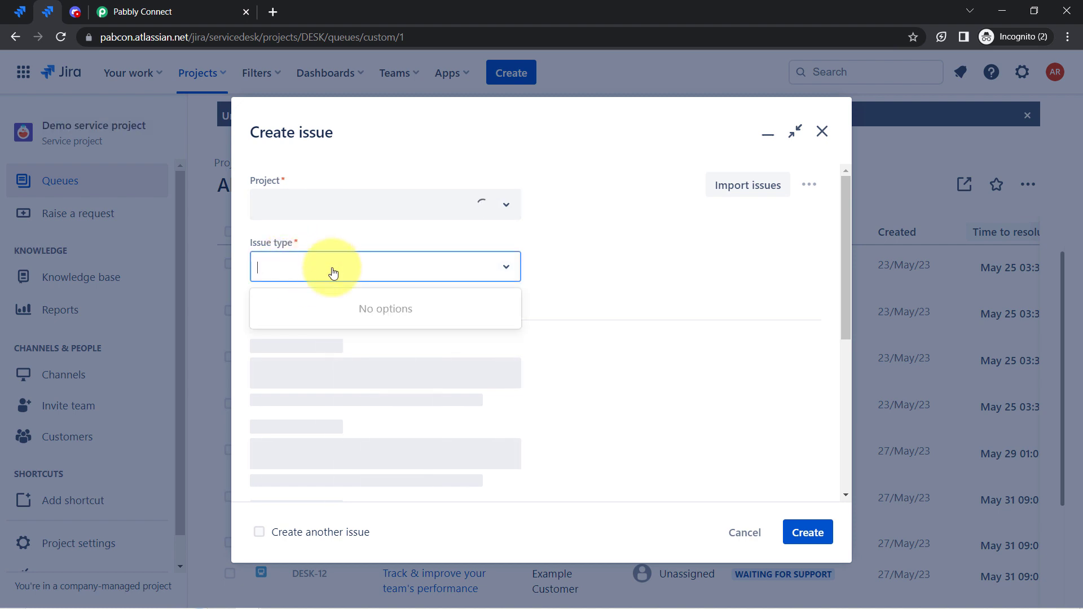
click(506, 265)
click(504, 267)
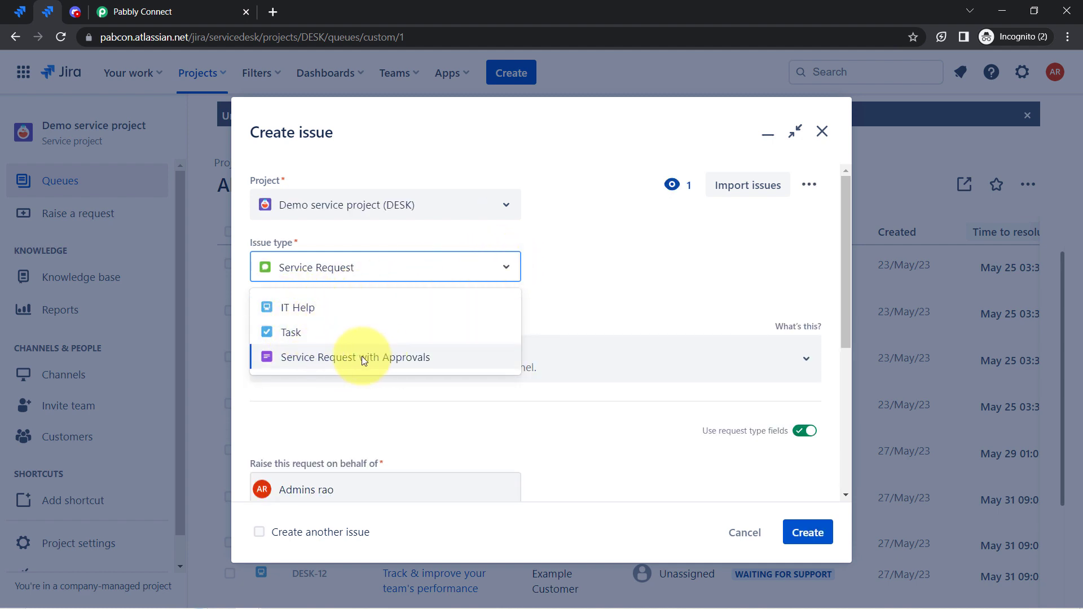
click(347, 237)
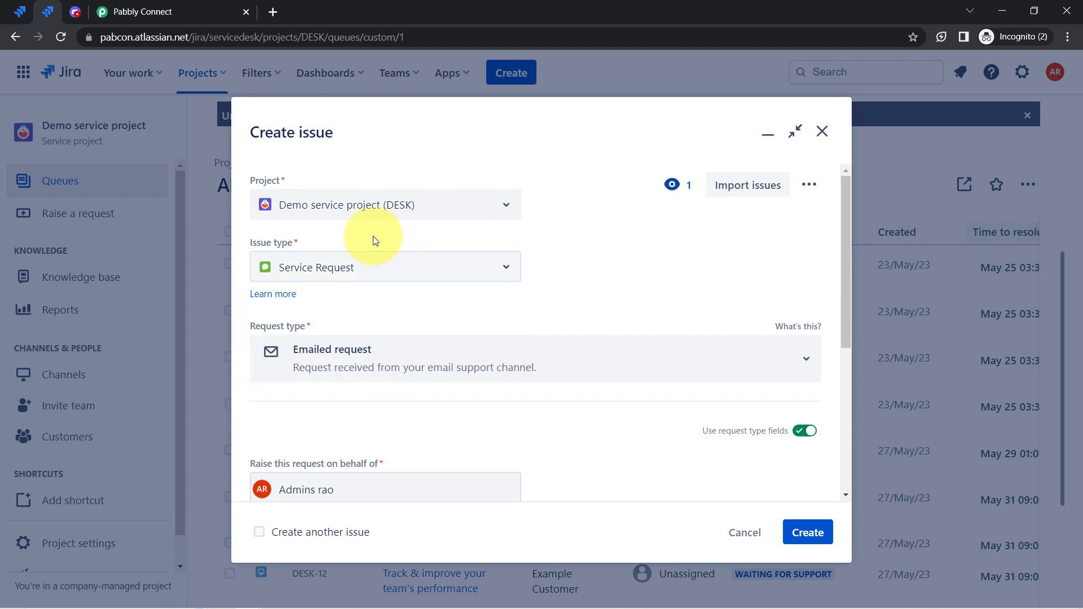
click(327, 267)
click(305, 214)
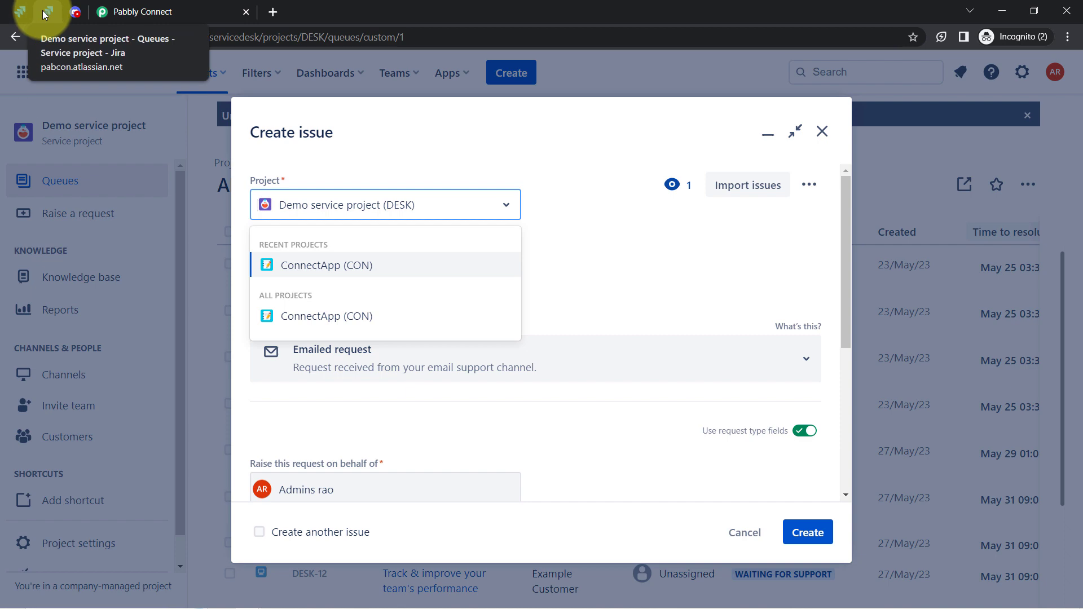
- Return to the webhook form and set the JQL query's issuetype to "Service Request" in quotes
click(20, 11)
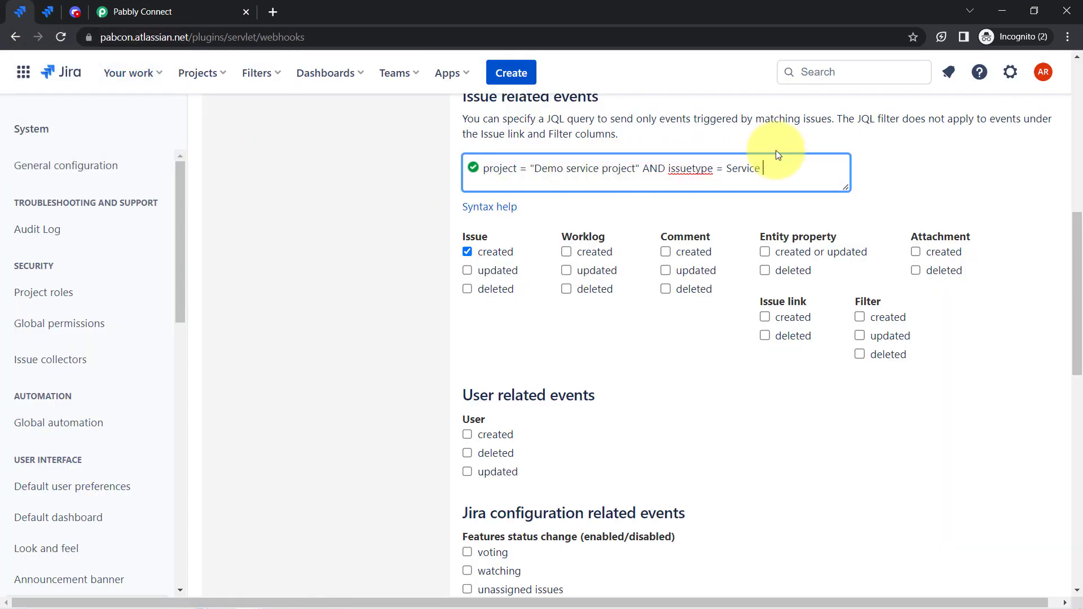
text(Request")
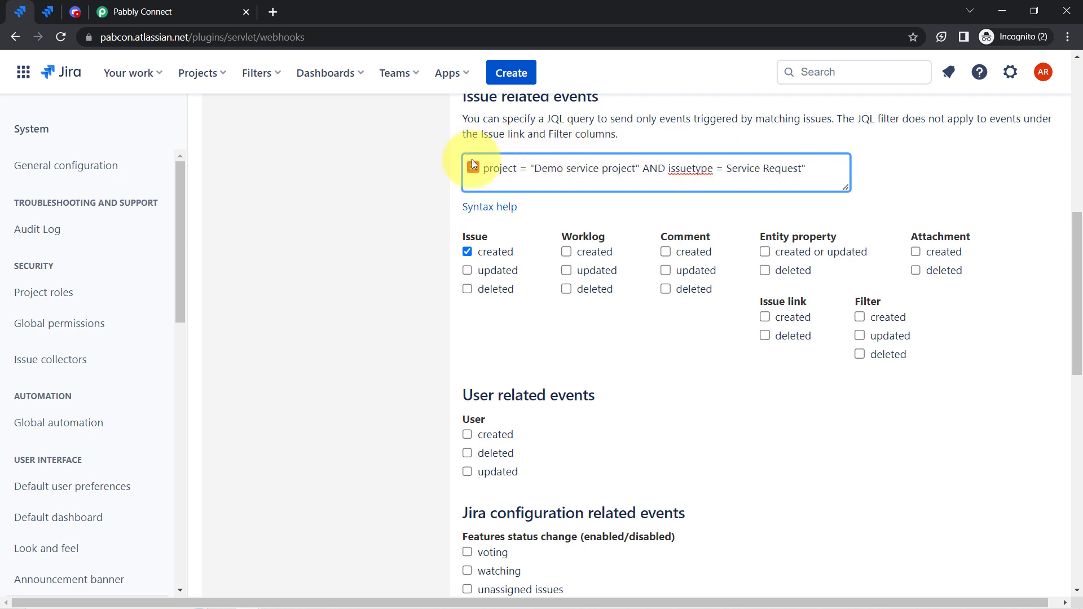
click(727, 169)
text(")
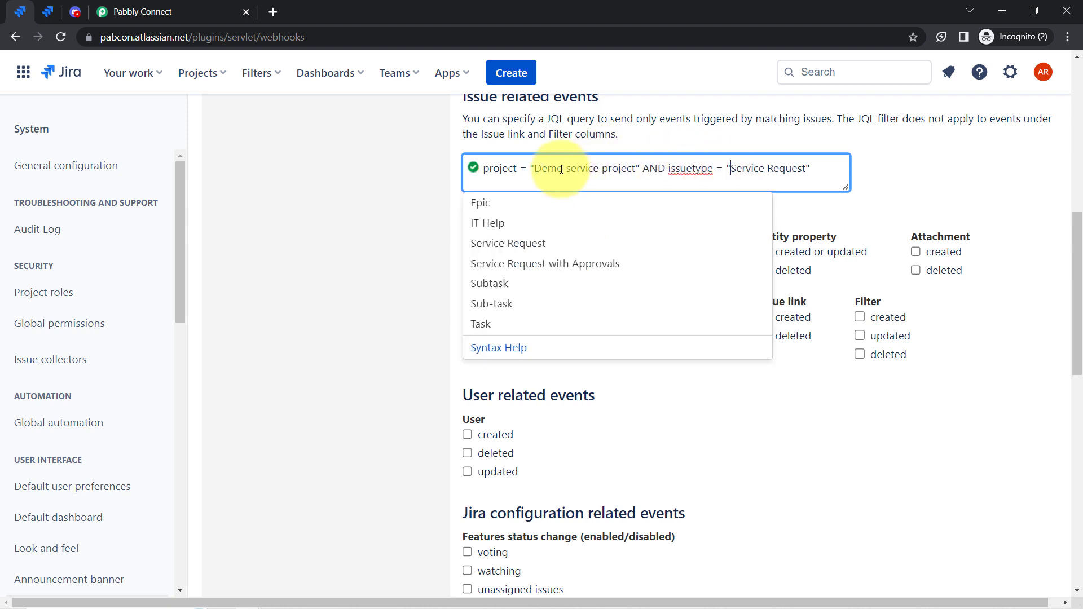
- Create the Jira webhook with the service request JQL filter and the issue created event
click(443, 223)
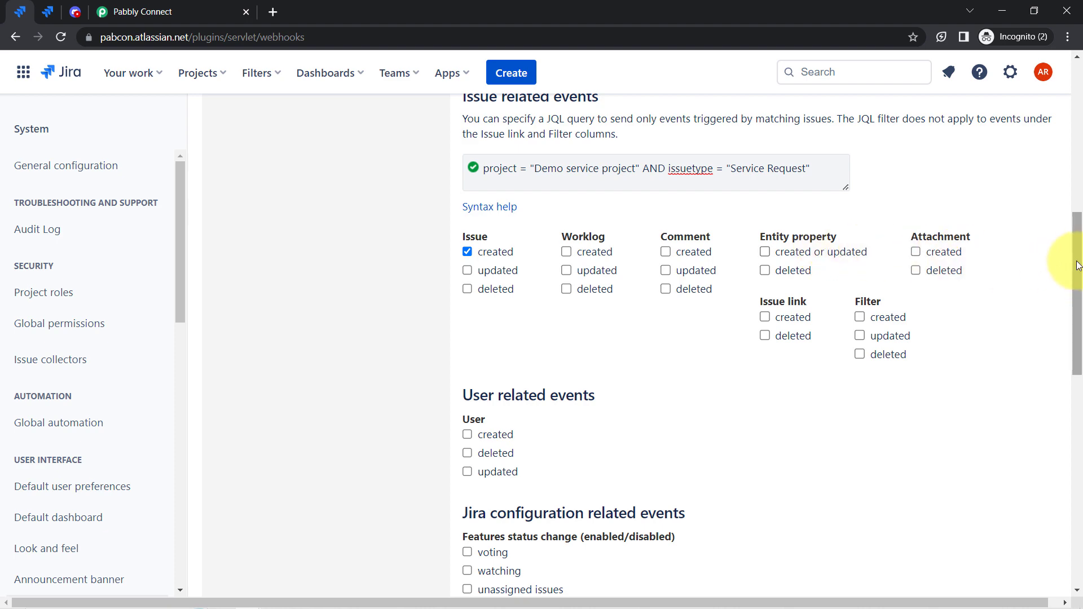
drag(1078, 265, 1072, 542)
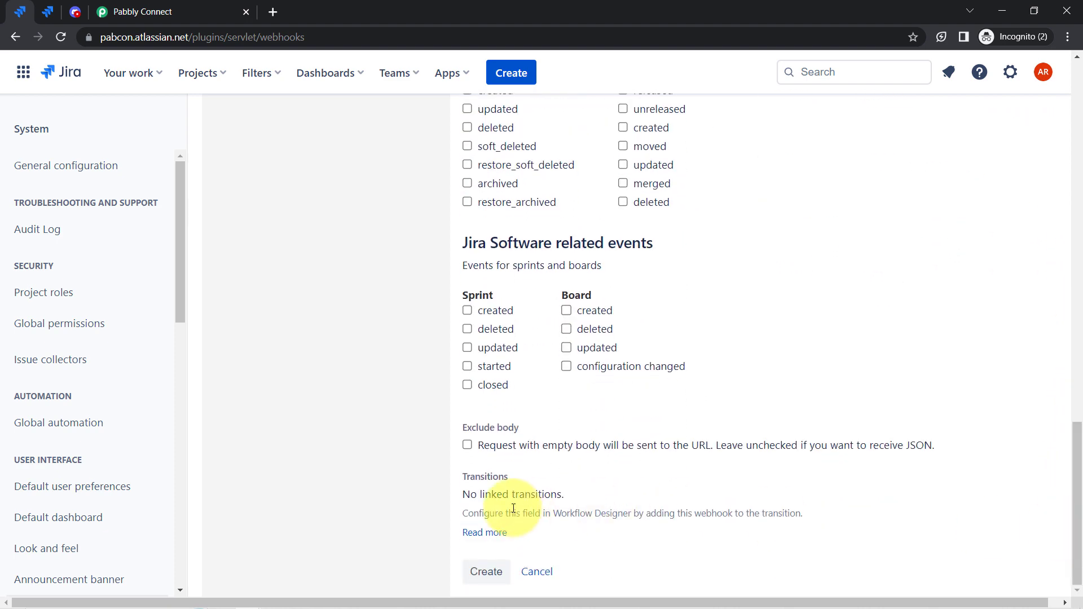
click(474, 578)
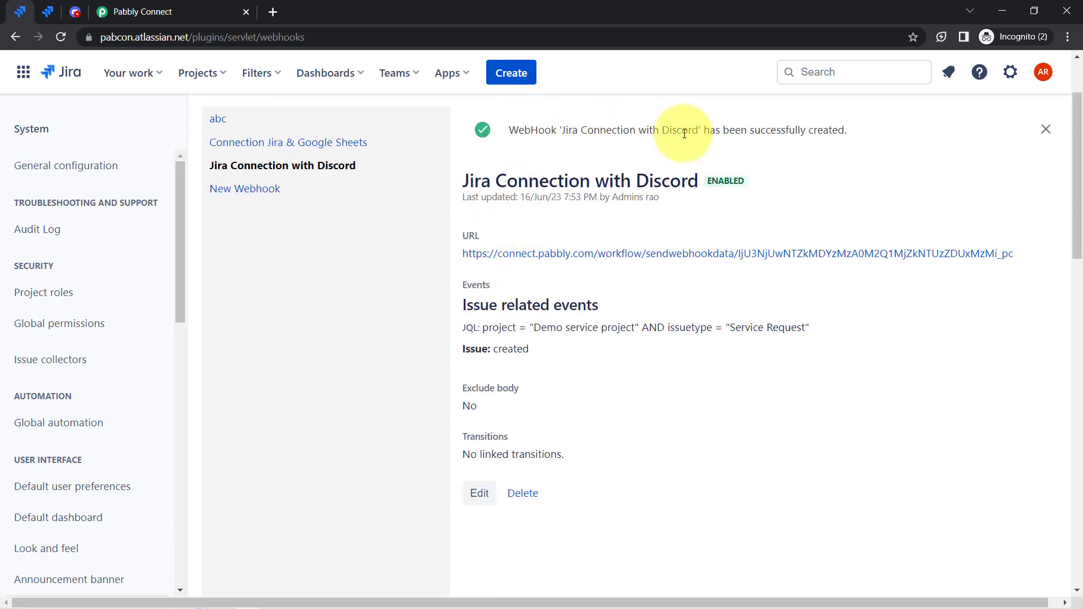
drag(724, 131, 843, 131)
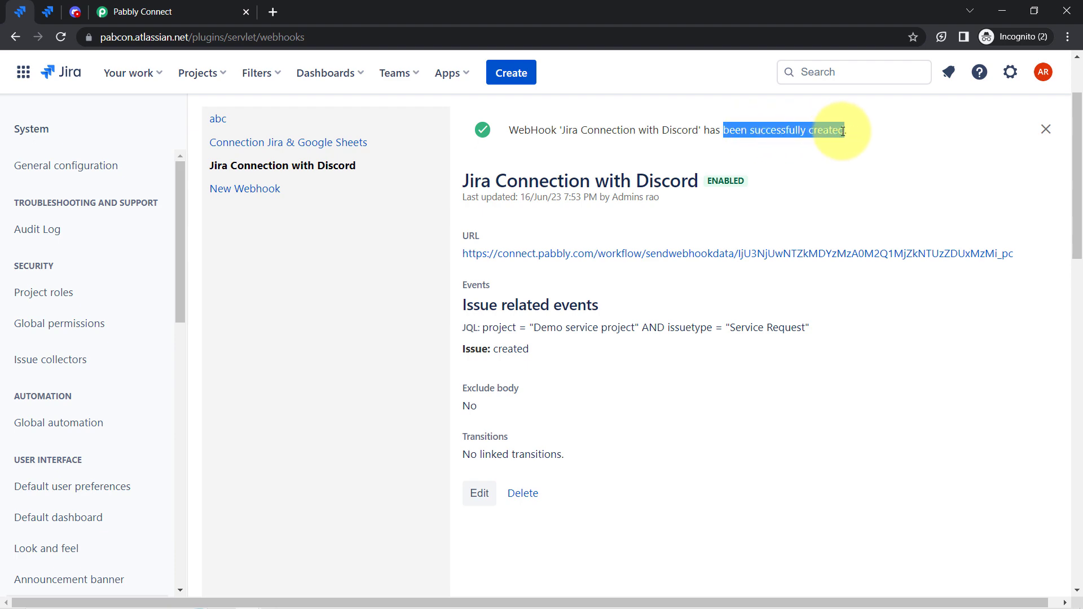
- Switch to Pabbly Connect and read the Jira trigger's setup instructions and its note about doing a test submission
click(176, 6)
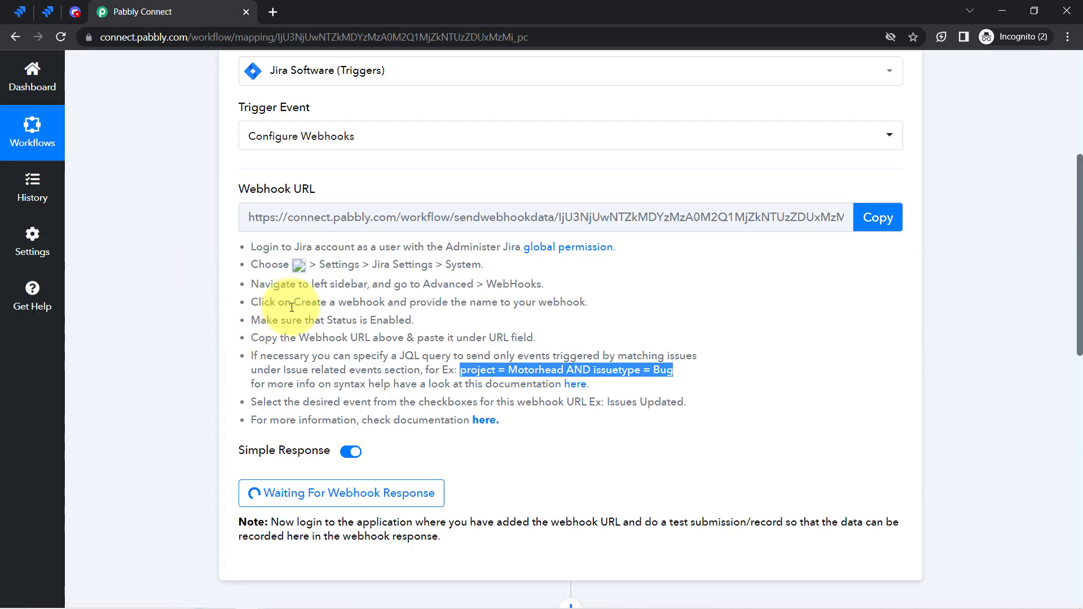
scroll(285, 316, down, 3)
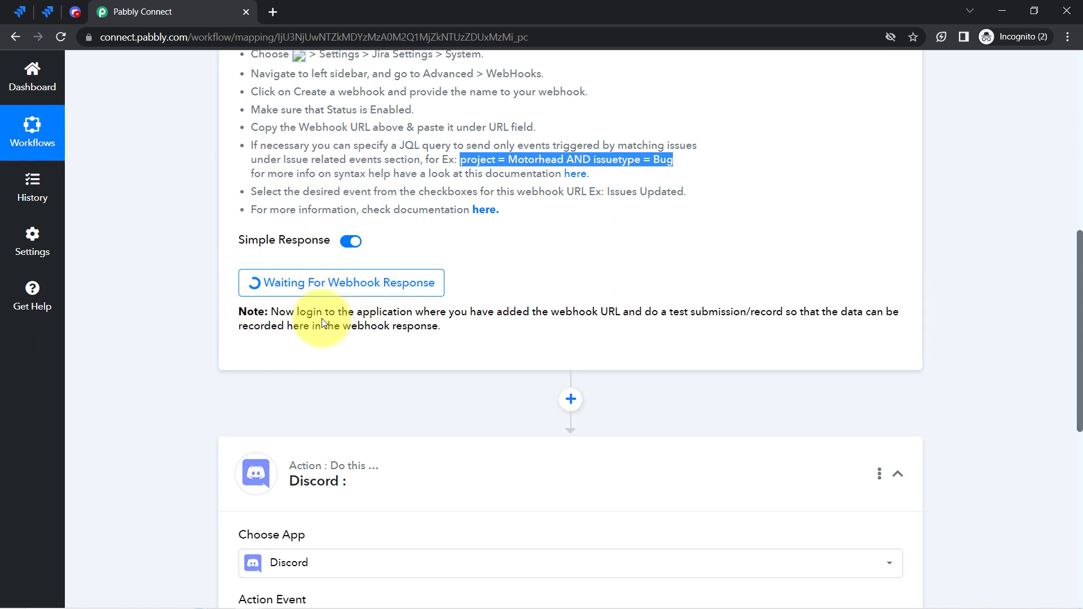
drag(316, 314, 568, 304)
drag(645, 300, 864, 313)
drag(641, 337, 472, 329)
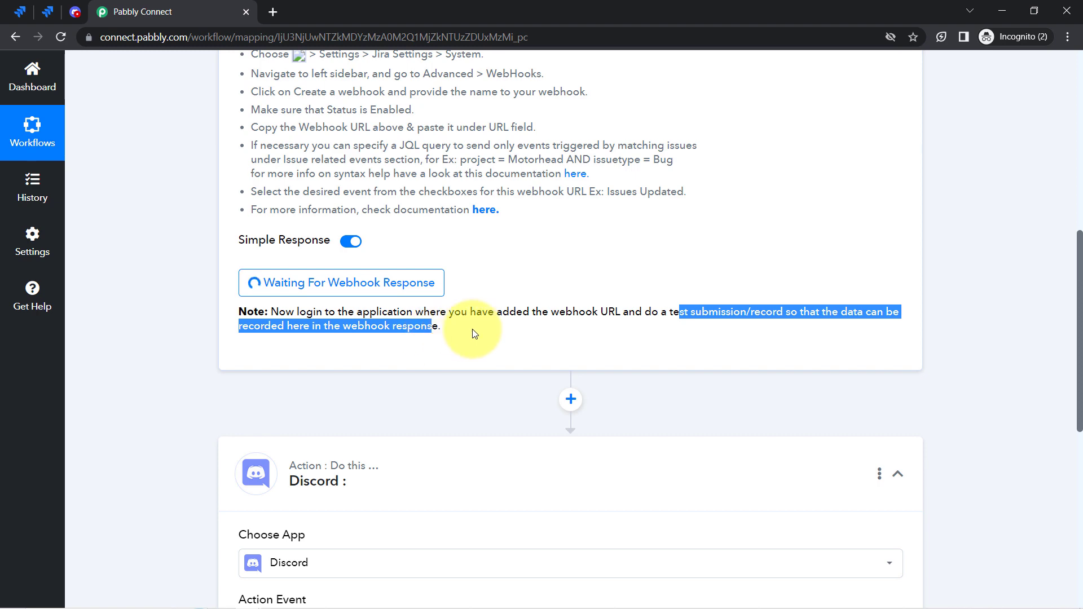
click(472, 329)
drag(649, 313, 784, 308)
scroll(593, 215, up, 3)
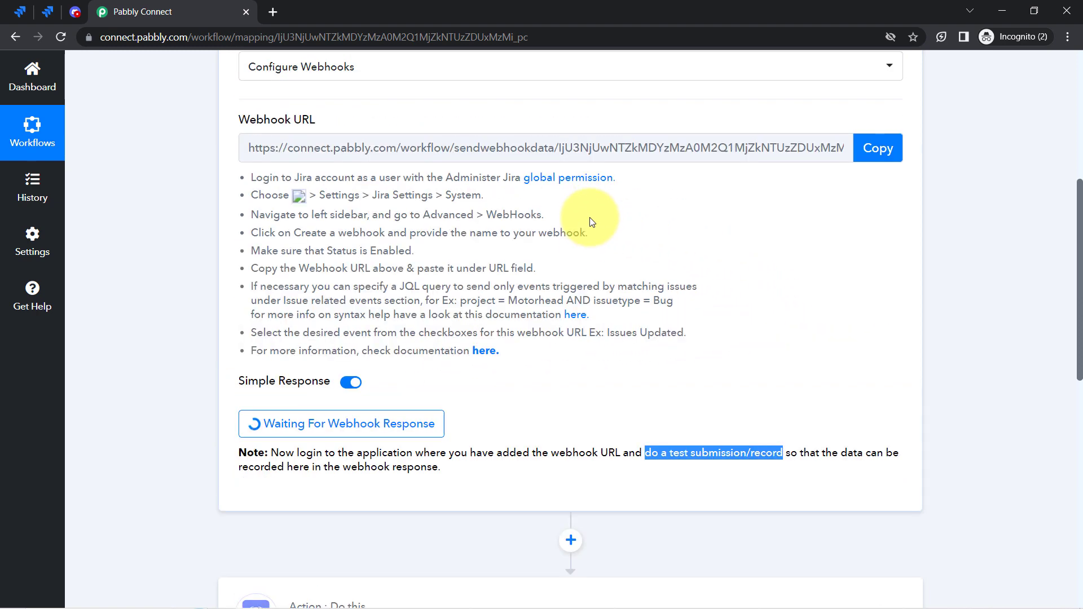
scroll(278, 59, up, 6)
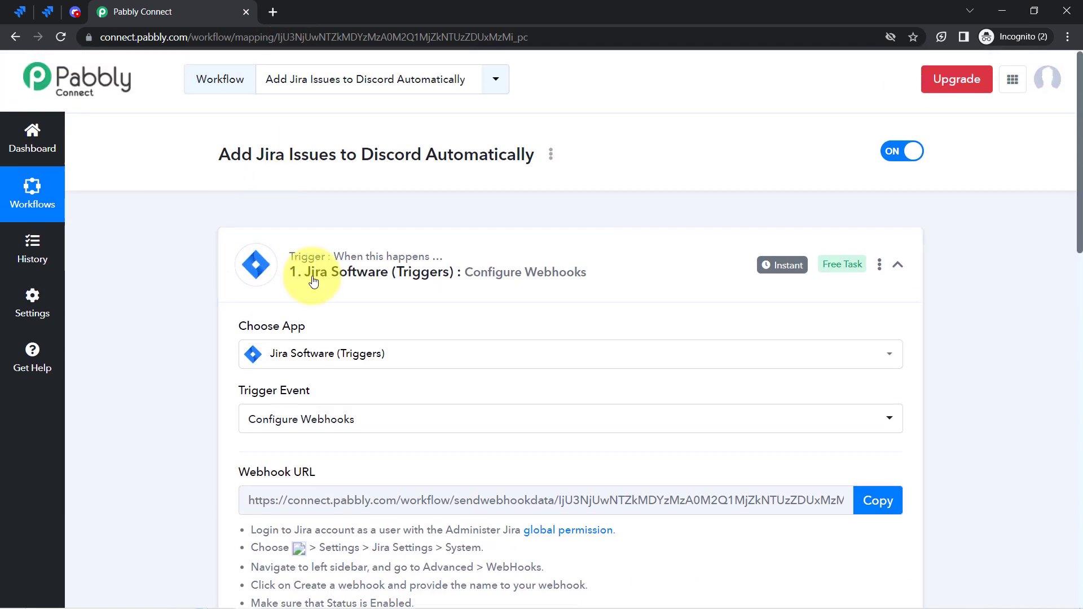
scroll(344, 266, down, 5)
scroll(345, 267, down, 2)
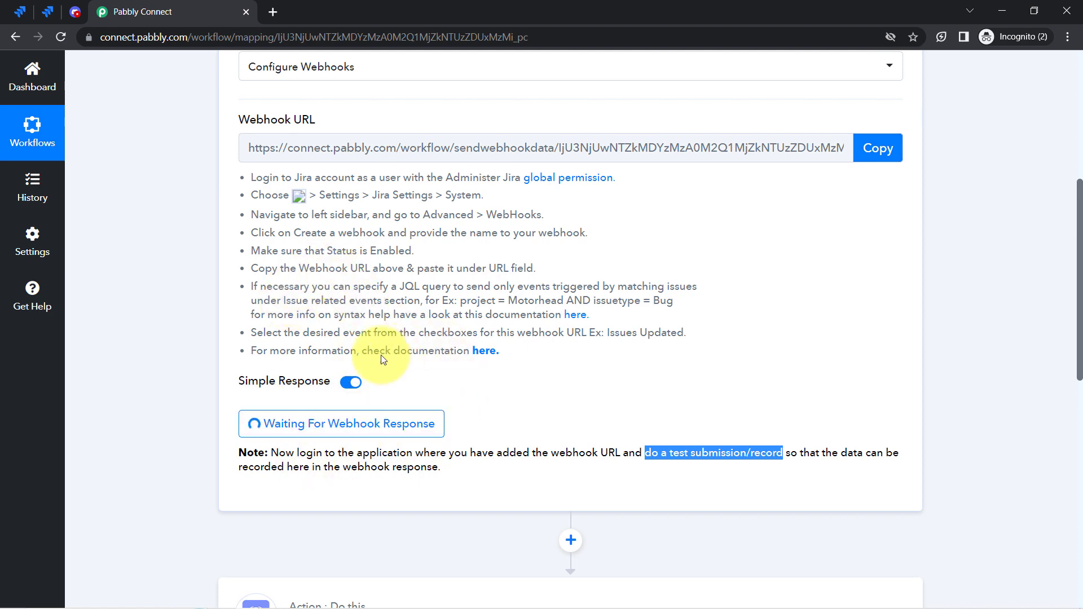
- In the Jira Demo service project tab, discard the open issue form and start a new one for Demo service project (DESK)
click(36, 6)
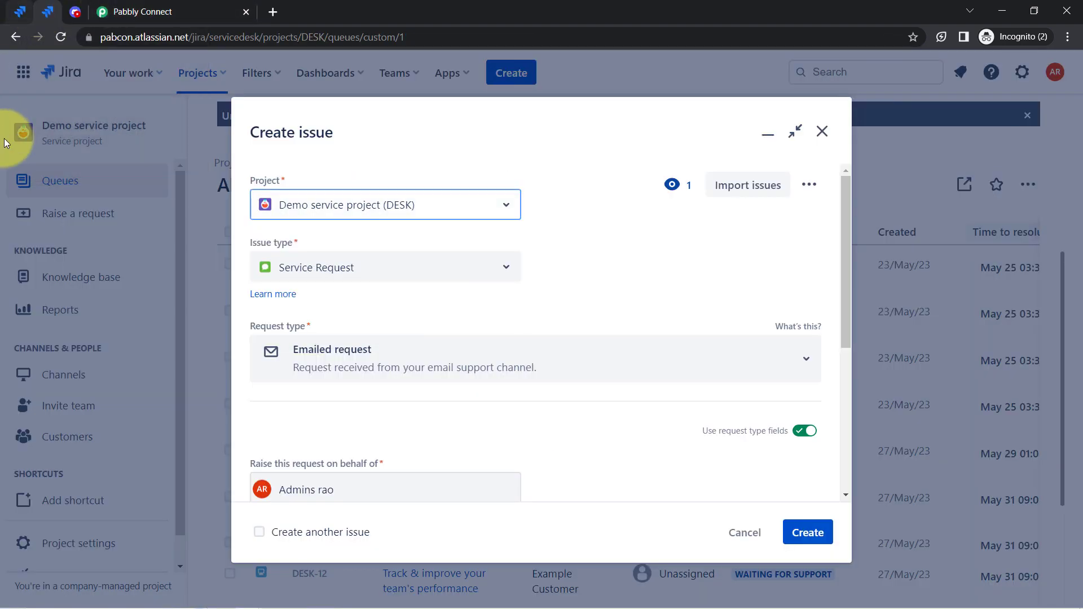
click(822, 131)
click(516, 79)
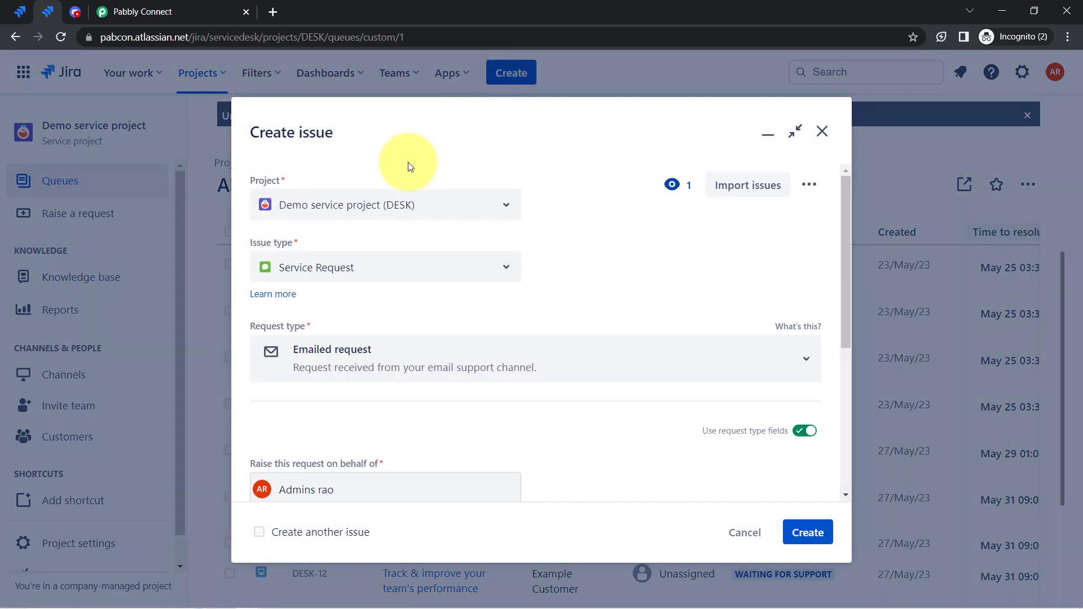
click(364, 215)
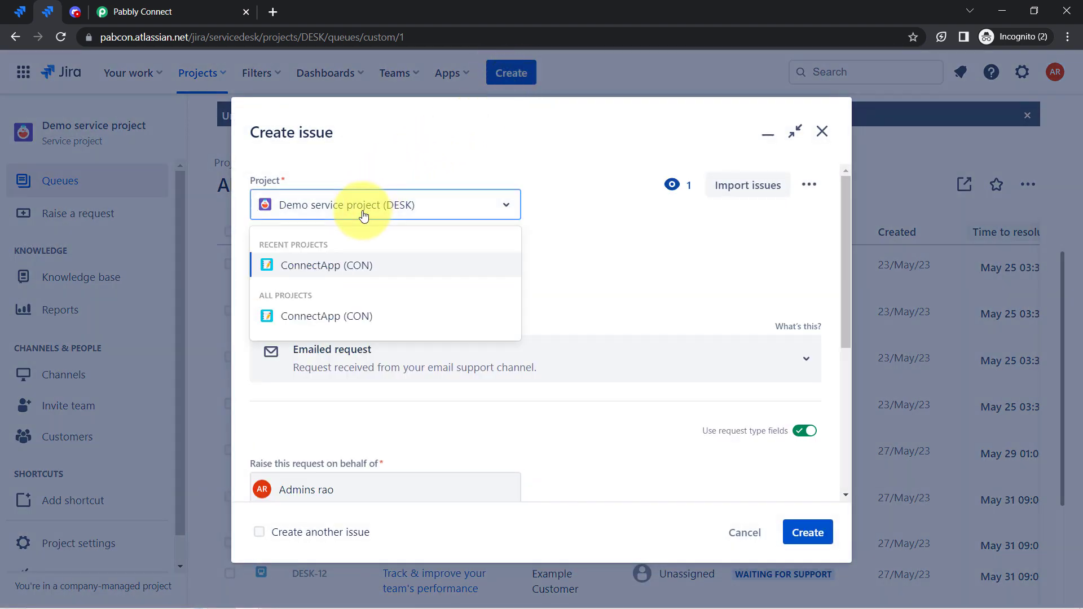
click(363, 214)
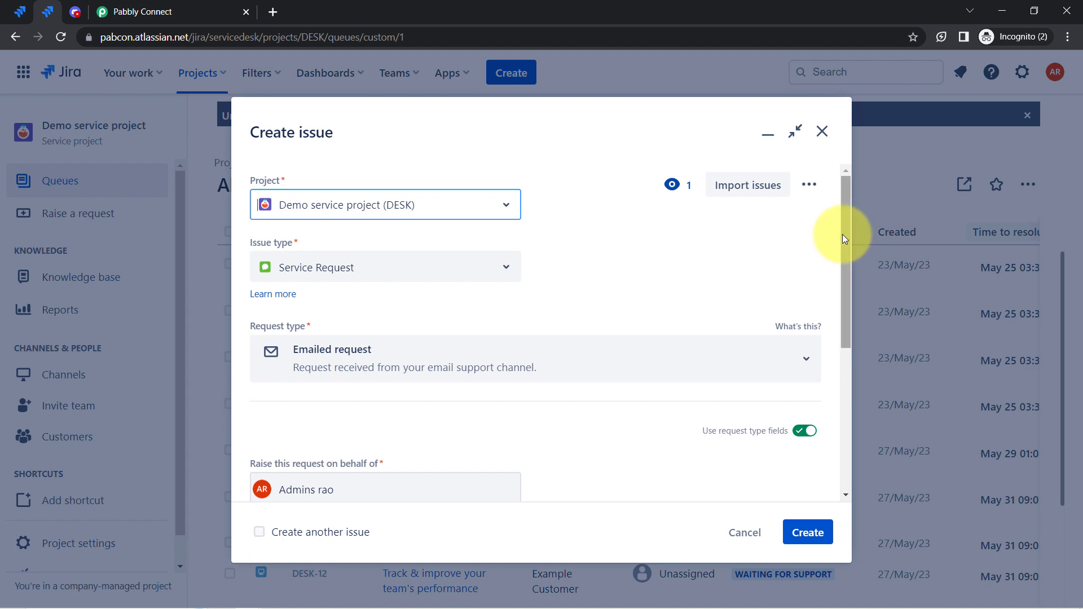
- Enter "A New App Integration Request from a Customer" as the new issue's subject
drag(847, 235, 829, 384)
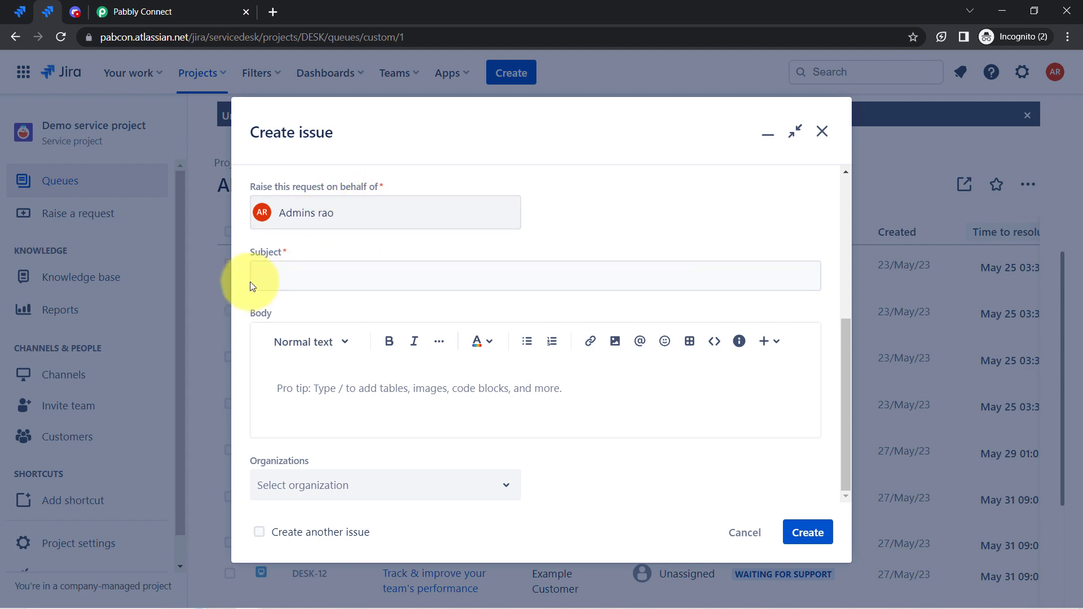
click(291, 269)
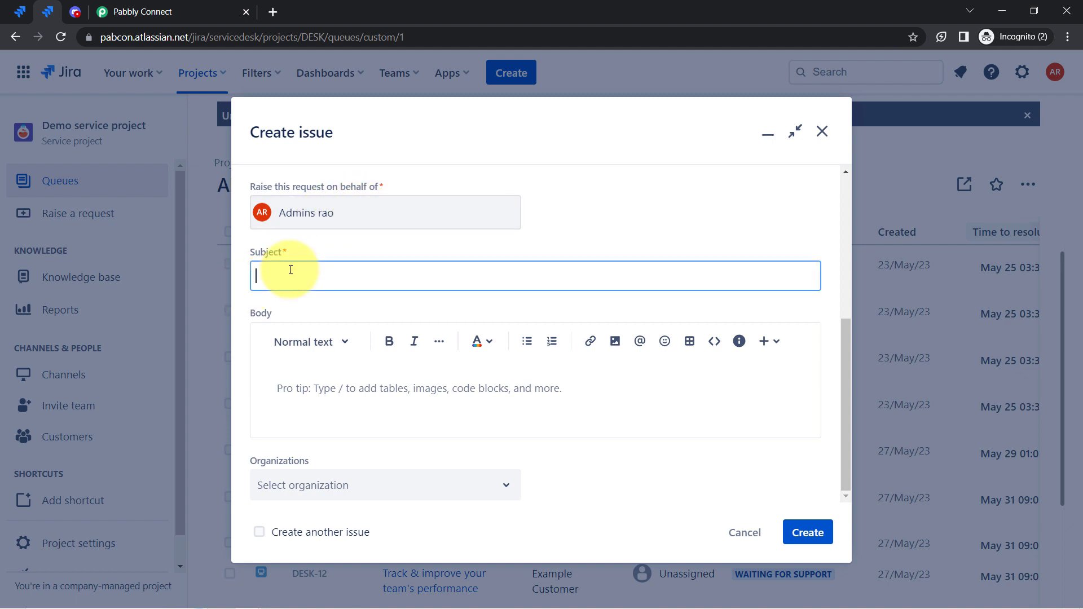
text(A)
key(BackSpace)
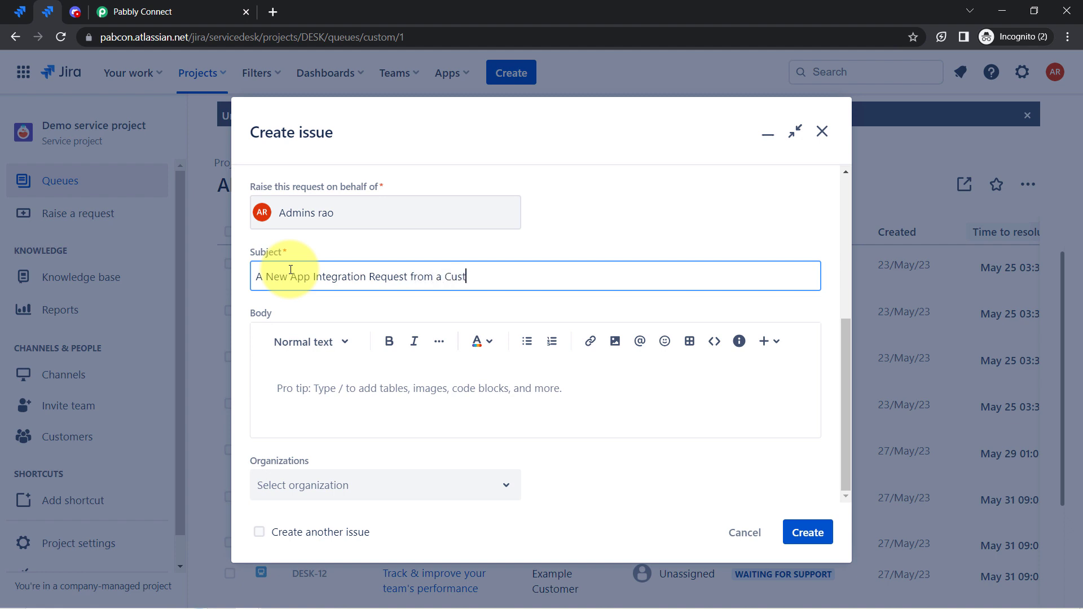
- Write "Kindly Add Airtable App Integration in Pabbly Connect" as the issue's body and create the issue
click(289, 387)
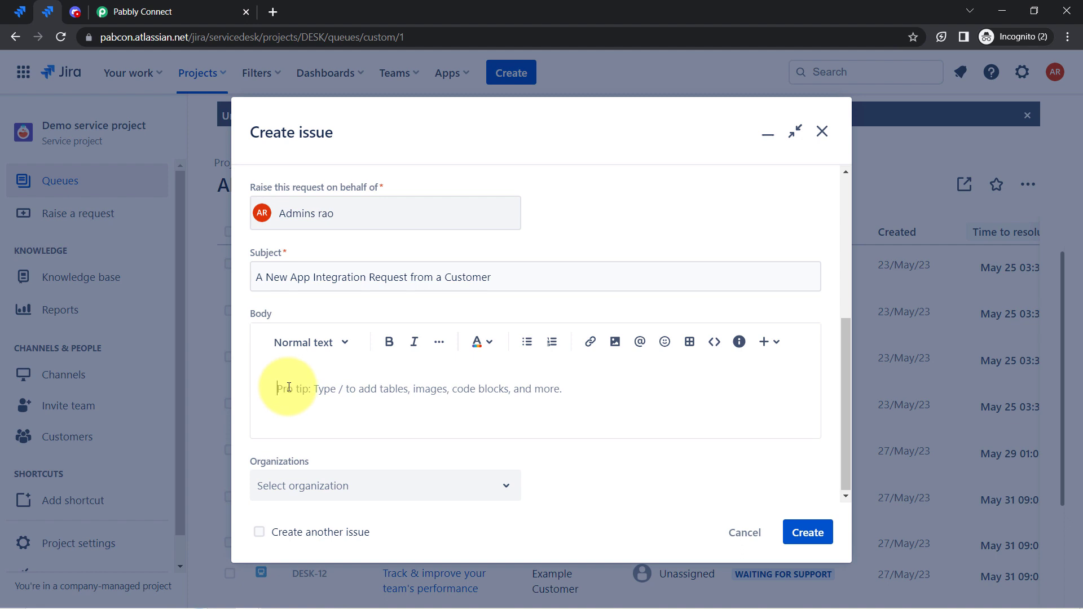
text(K)
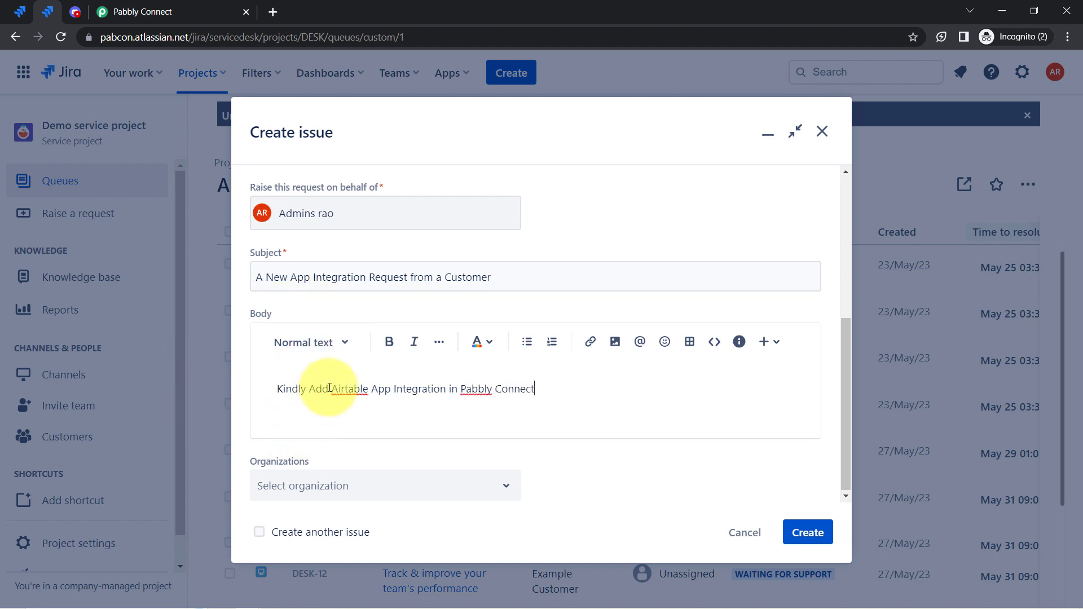
click(813, 539)
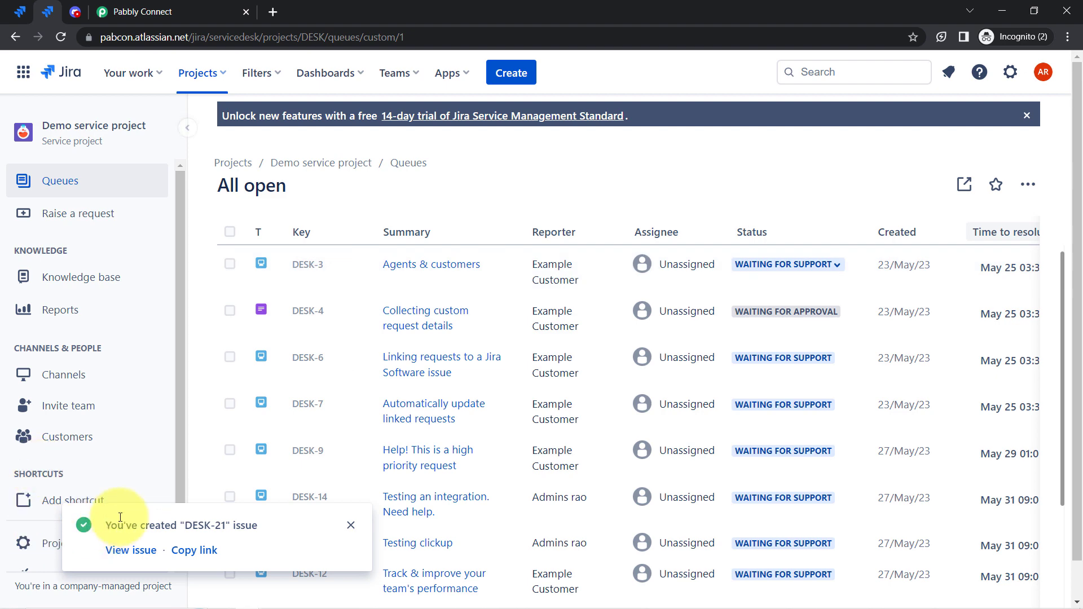
- Switch to Pabbly Connect and examine the received webhook response for the event, update time, issue summary and description
click(141, 10)
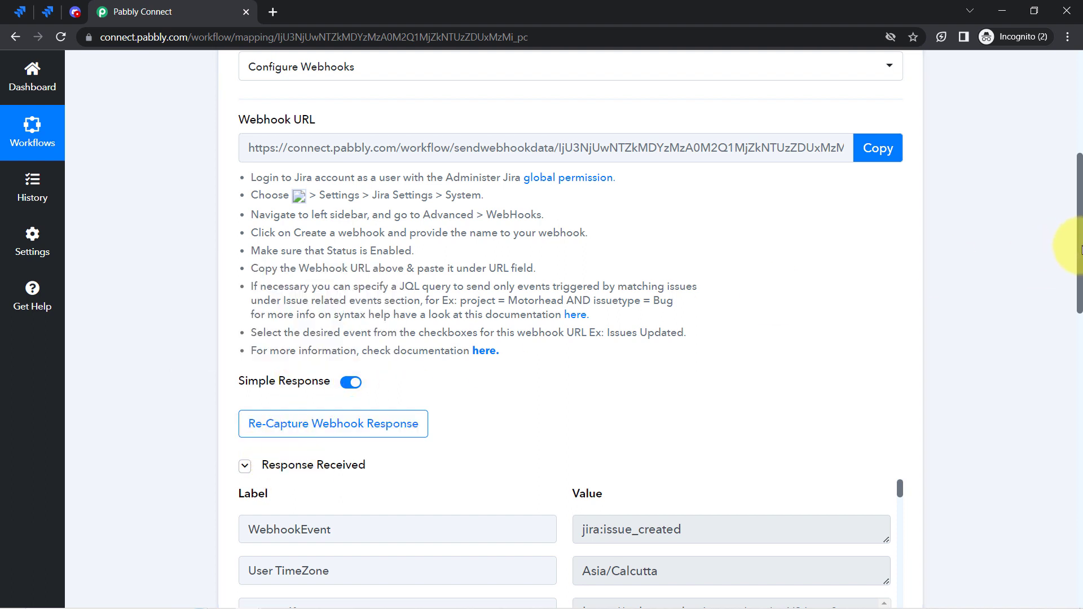
drag(1081, 248, 1071, 358)
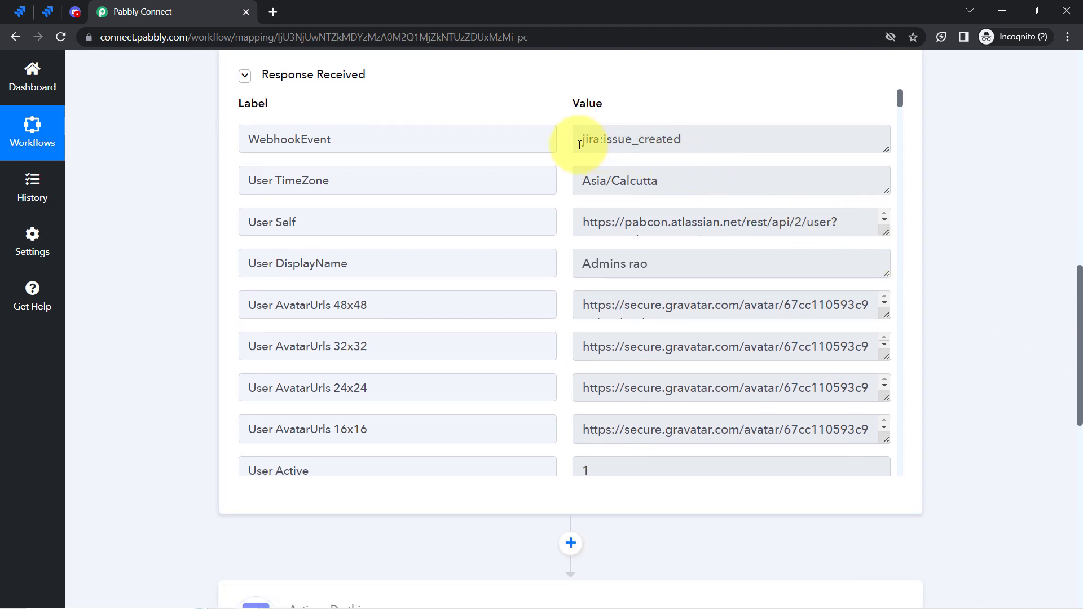
drag(600, 140, 896, 144)
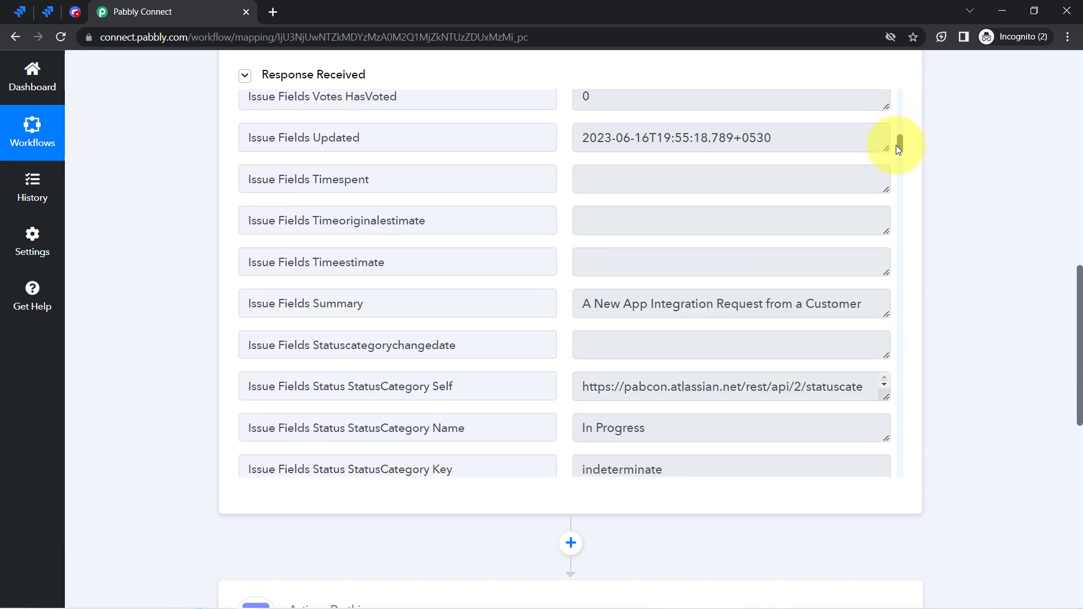
drag(613, 138, 752, 138)
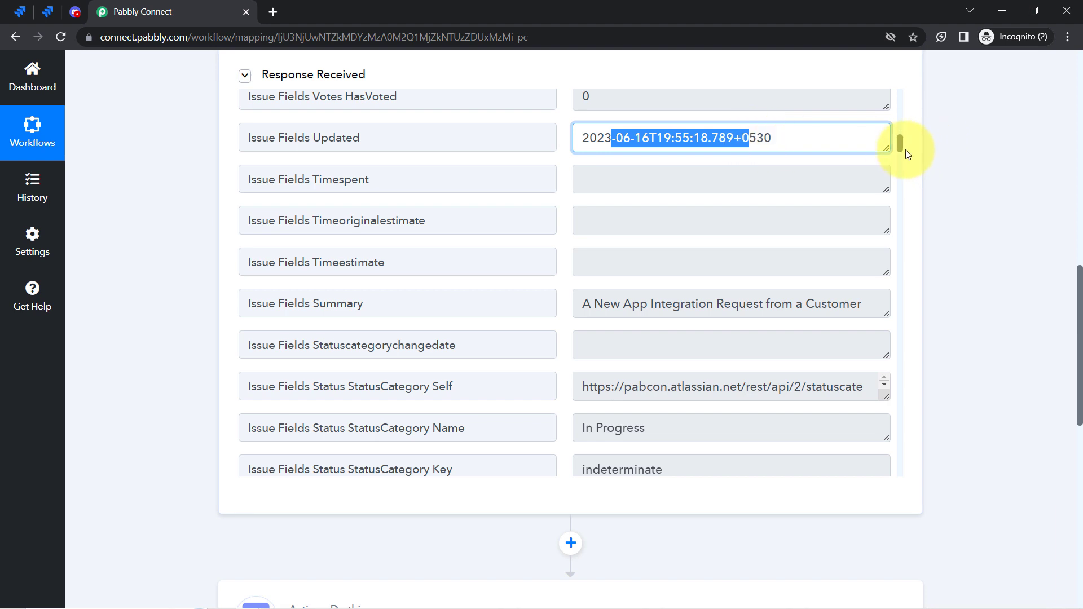
drag(621, 305, 831, 305)
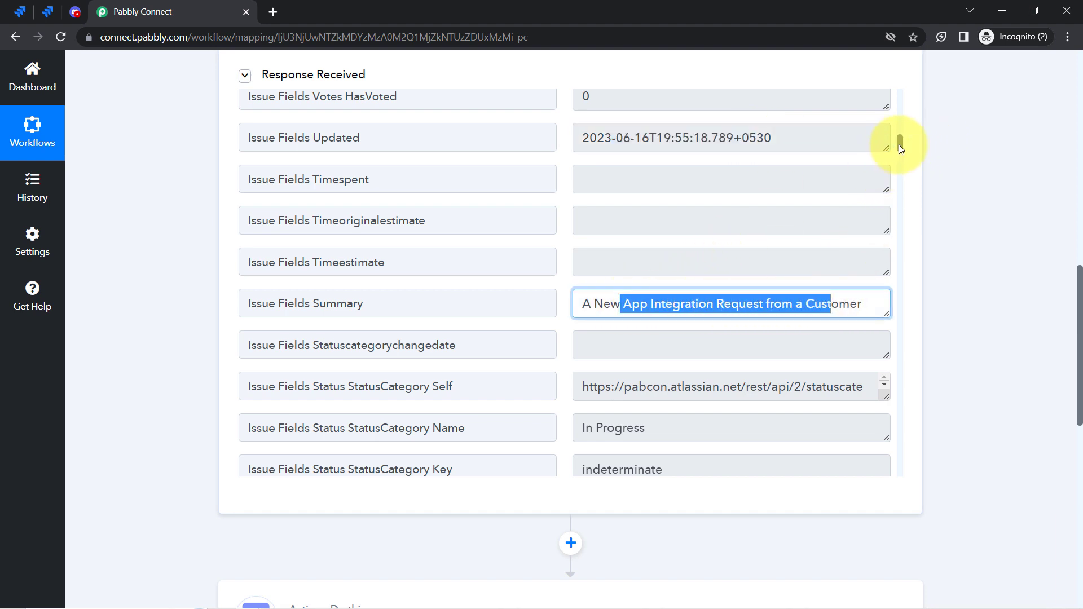
drag(899, 145, 881, 314)
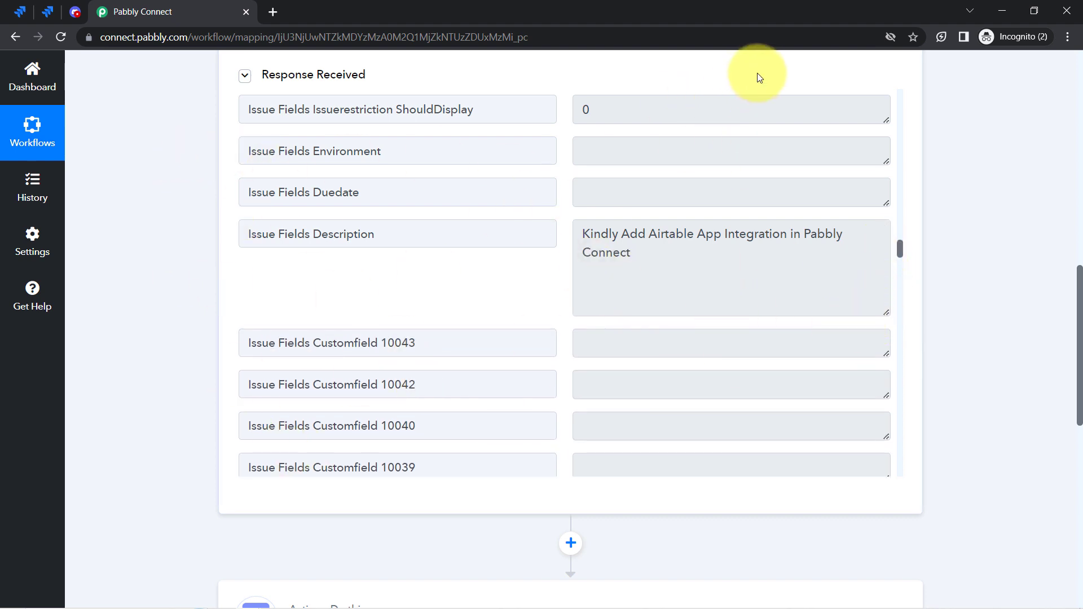
click(47, 12)
click(212, 11)
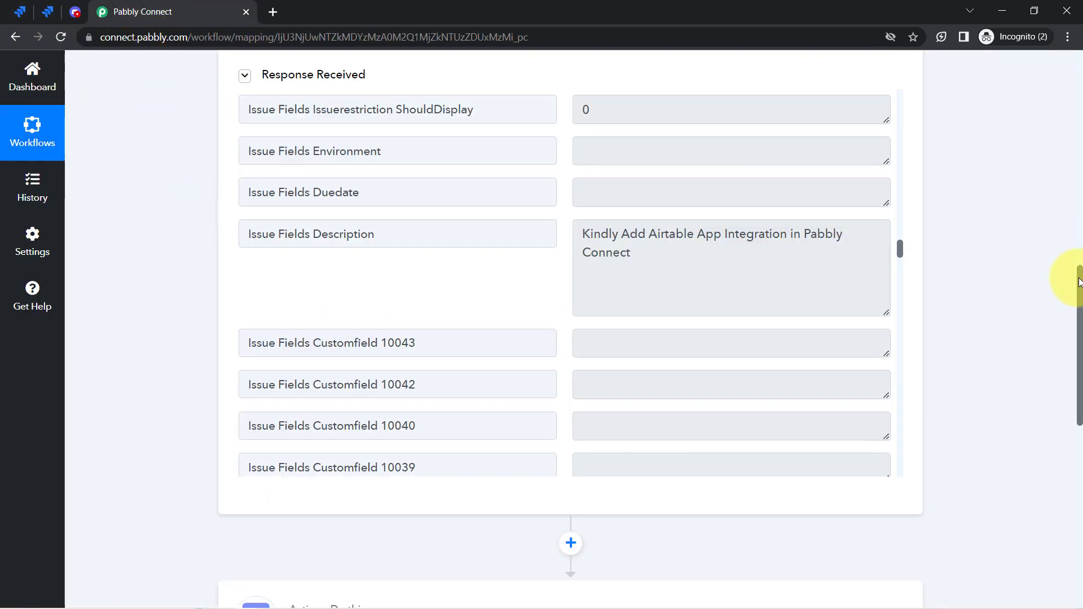
- Review the Jira trigger and the webhook's details in Jira, dismiss the creation notice, and revisit the Demo service project queue
drag(1079, 282, 1057, 66)
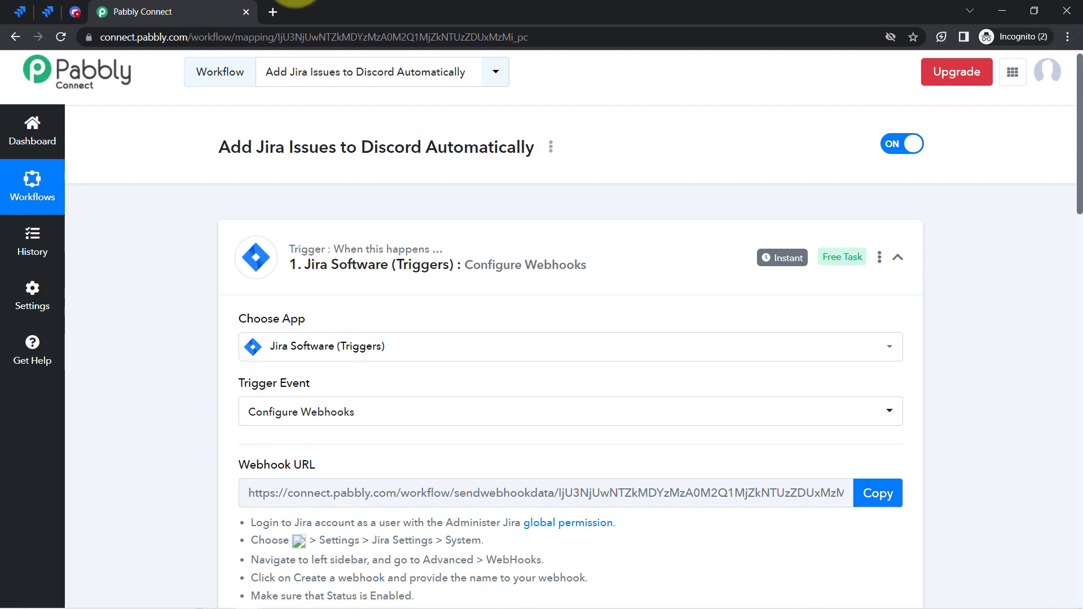
click(20, 11)
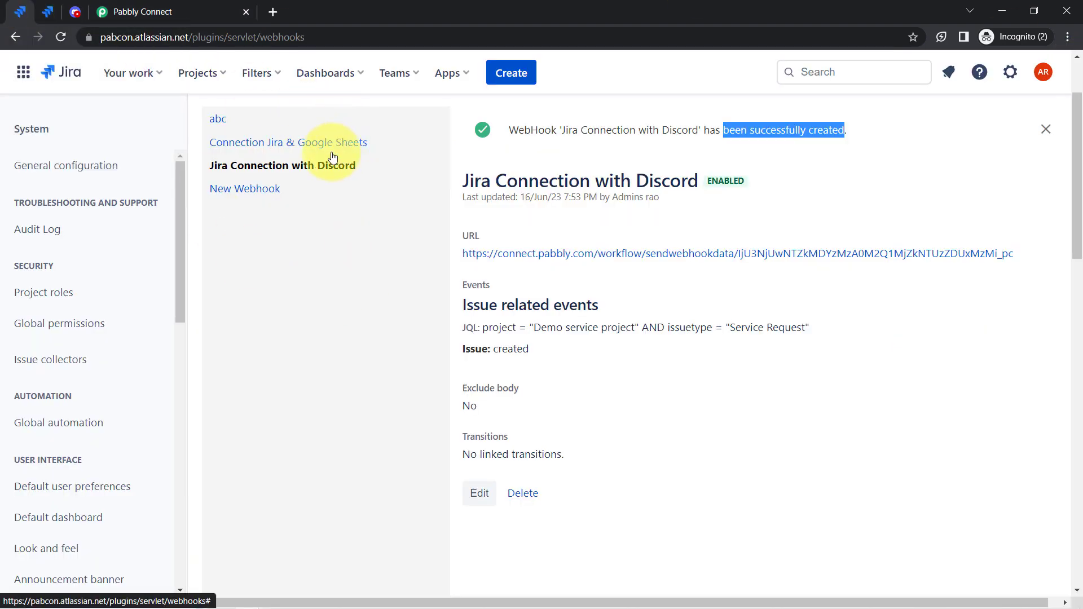
click(1046, 130)
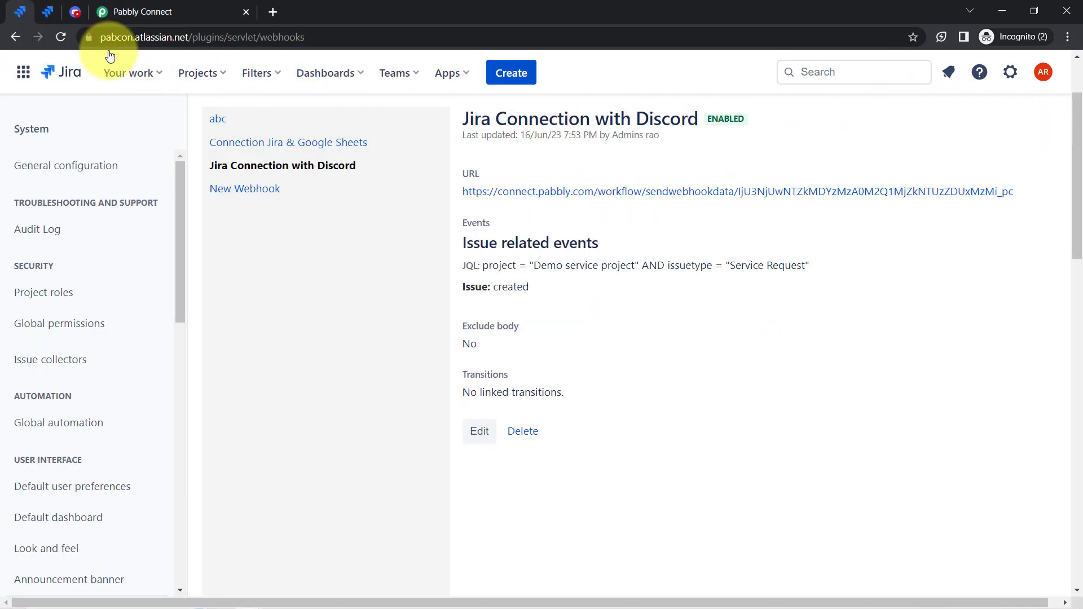
click(49, 13)
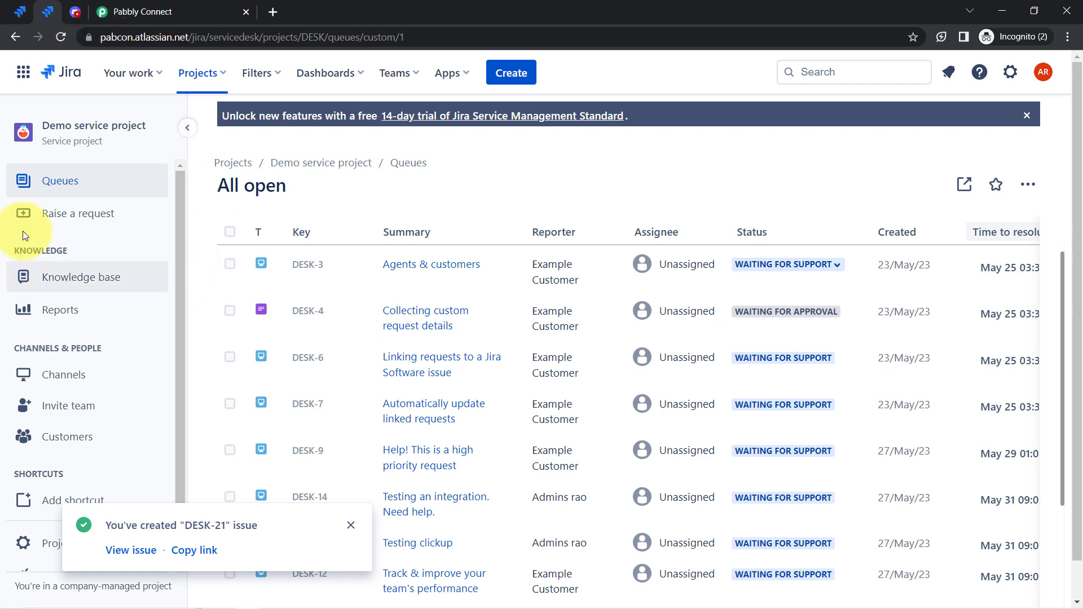
- Switch to Pabbly Connect, set the Discord action's event to Send Channel Message (HTML), and connect it
click(136, 12)
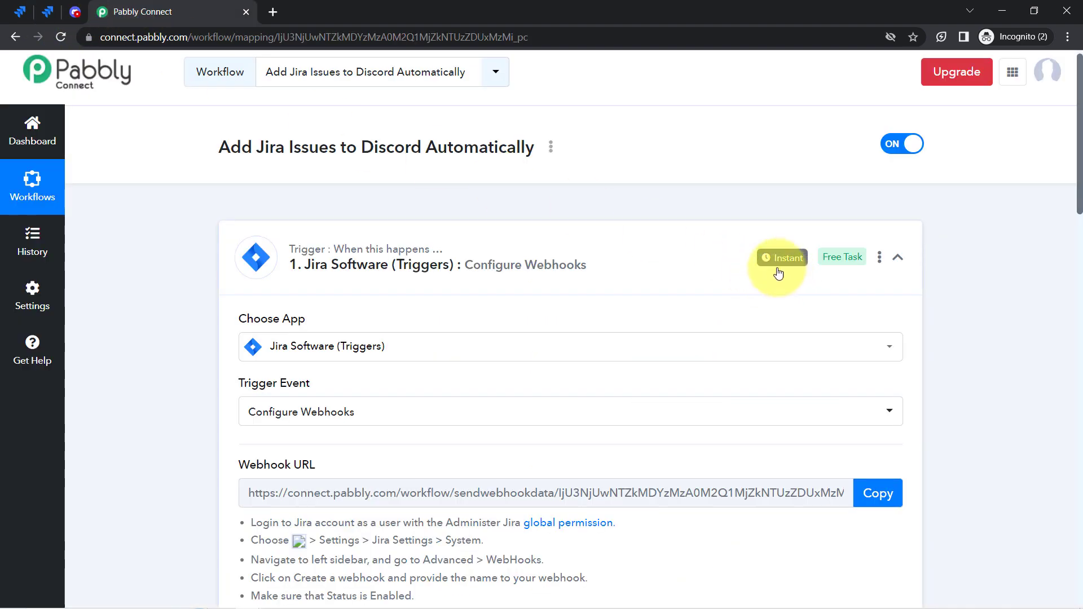
mouse_move(771, 262)
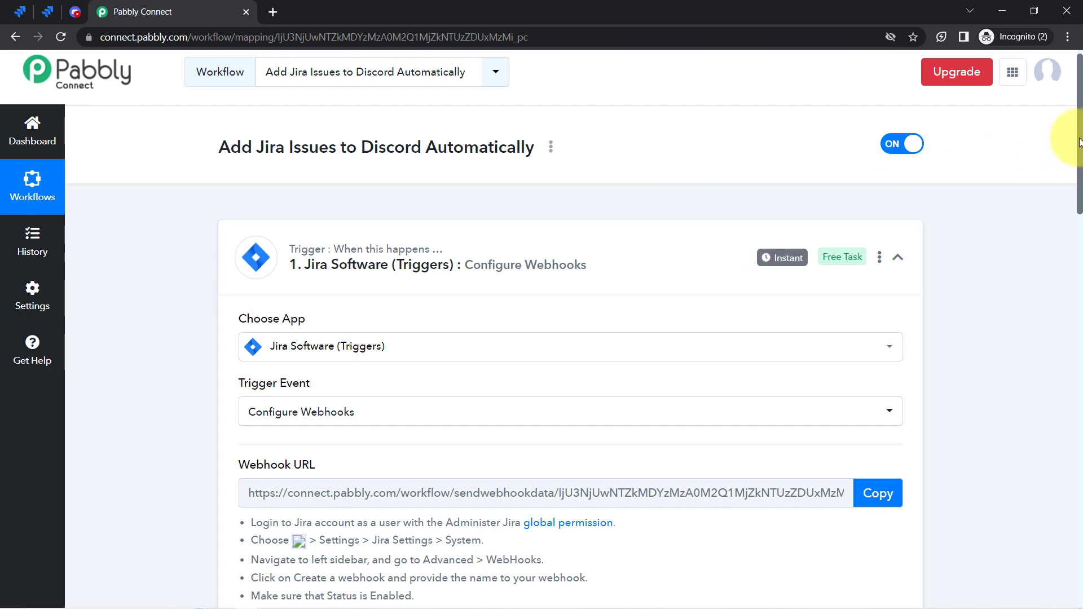
drag(1079, 141, 1021, 484)
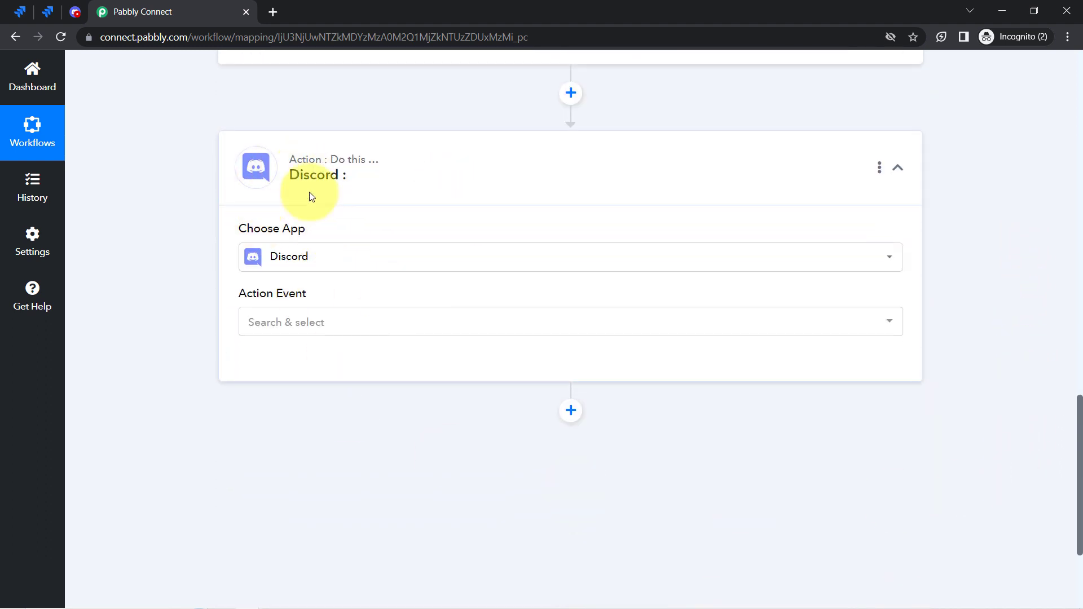
click(261, 323)
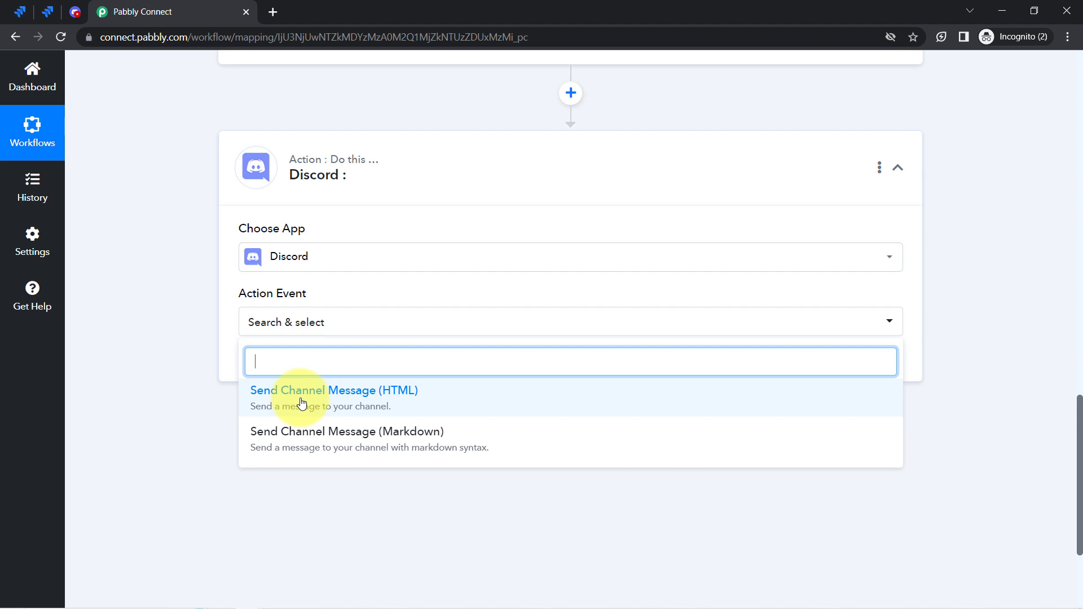
click(301, 402)
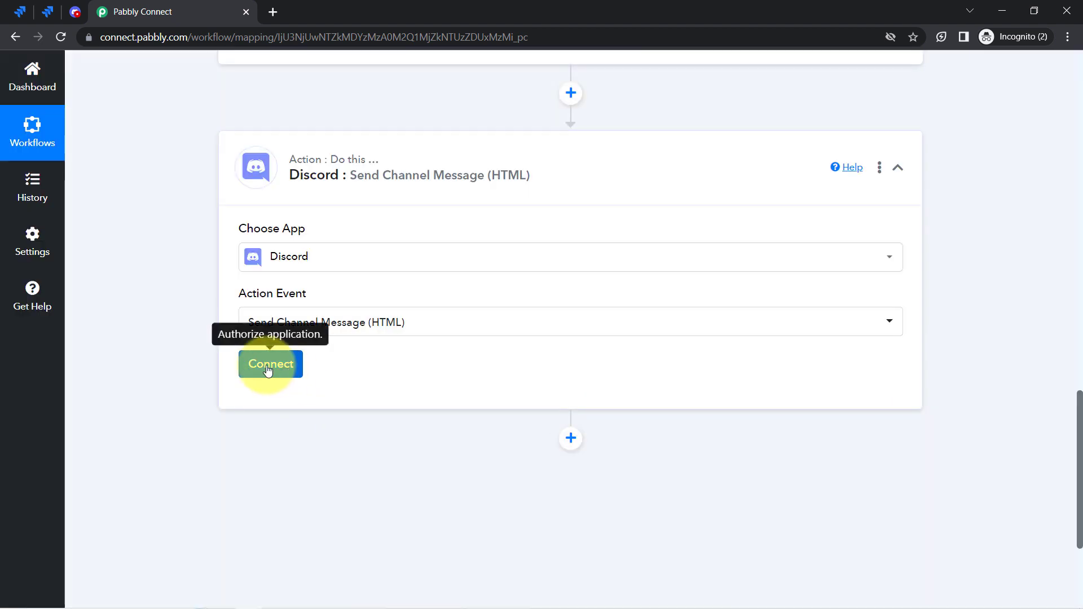
click(269, 370)
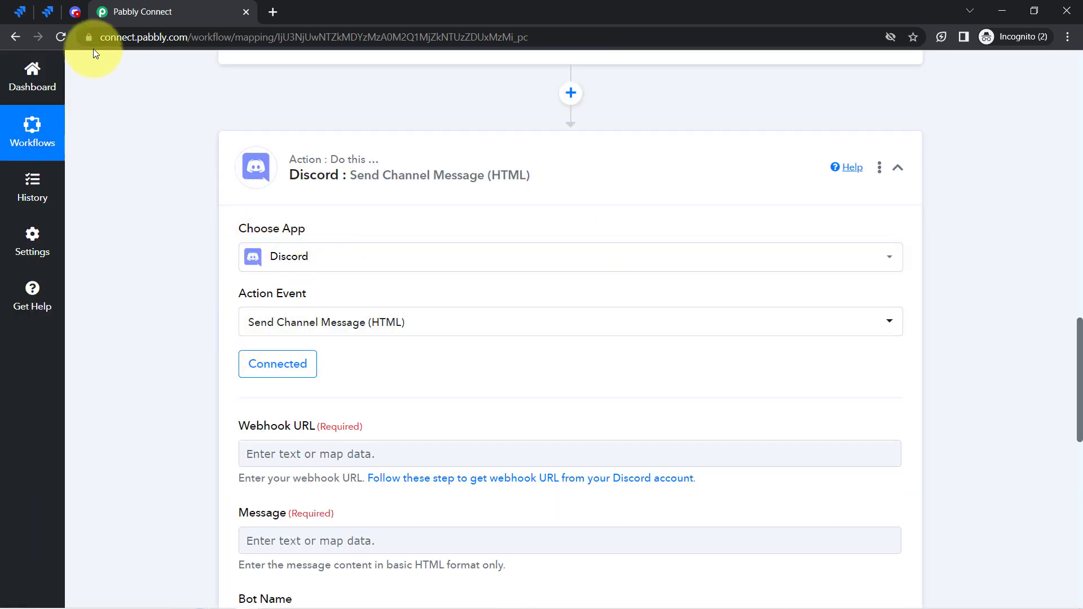
- Check the Discord channel and open the linked guide on getting a Discord webhook URL in a separate tab, returning to the workflow
click(75, 12)
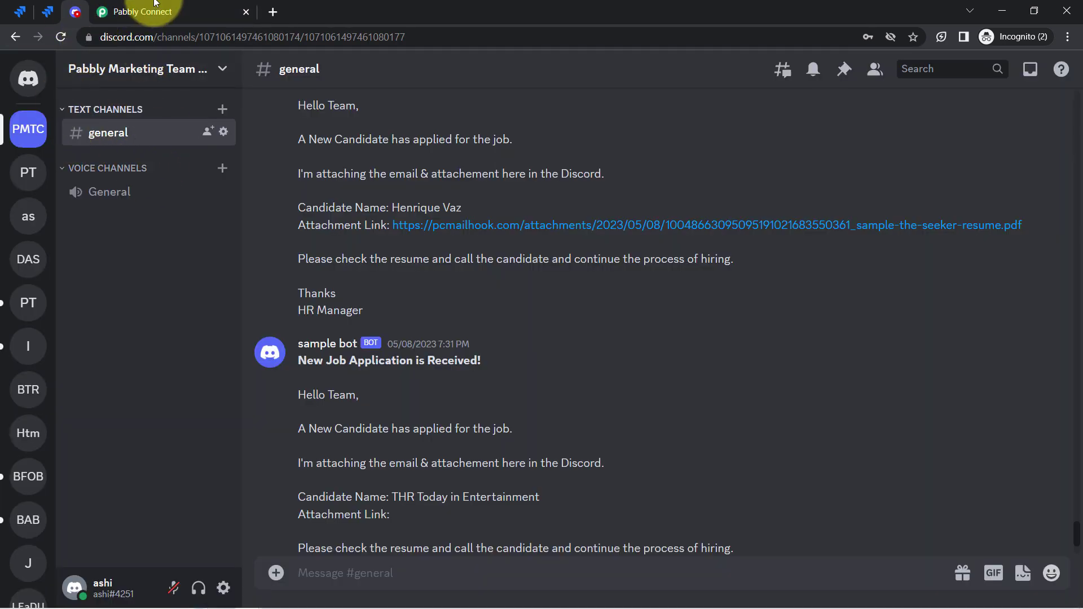
click(192, 10)
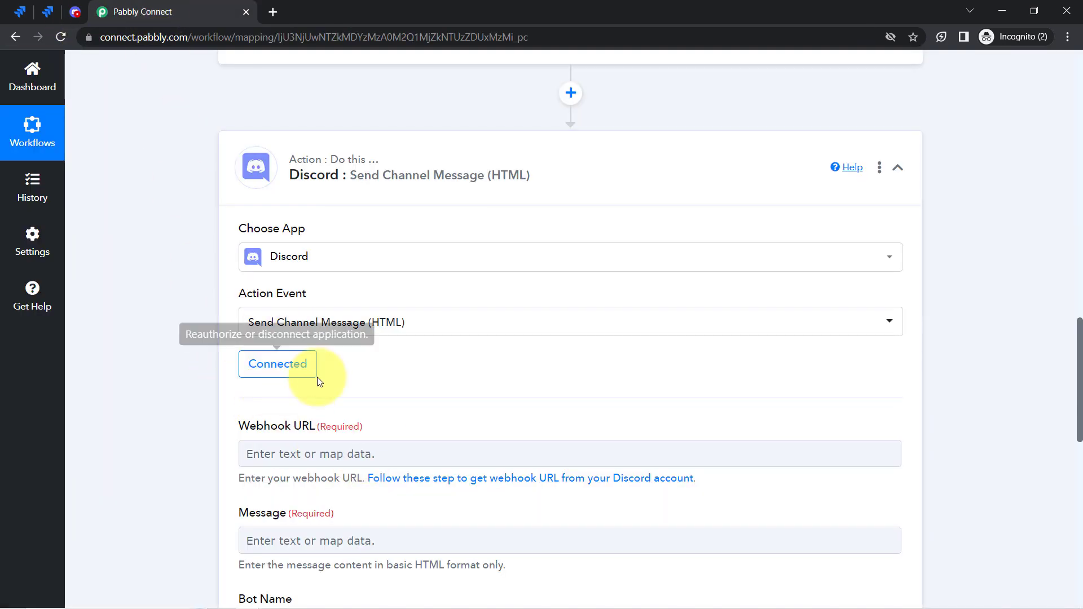
drag(257, 427, 315, 427)
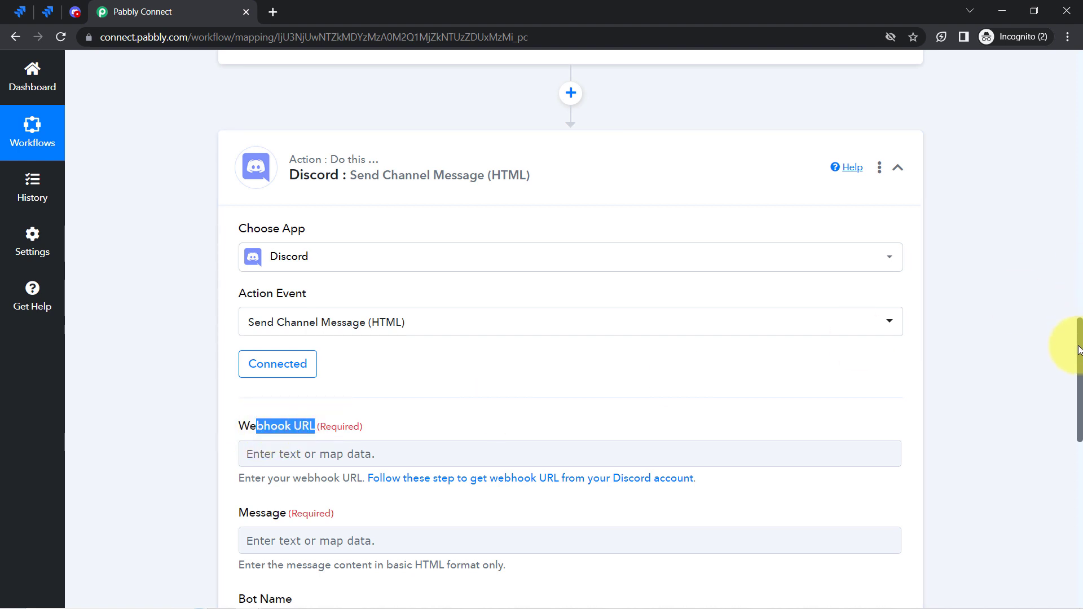
scroll(1079, 350, down, 3)
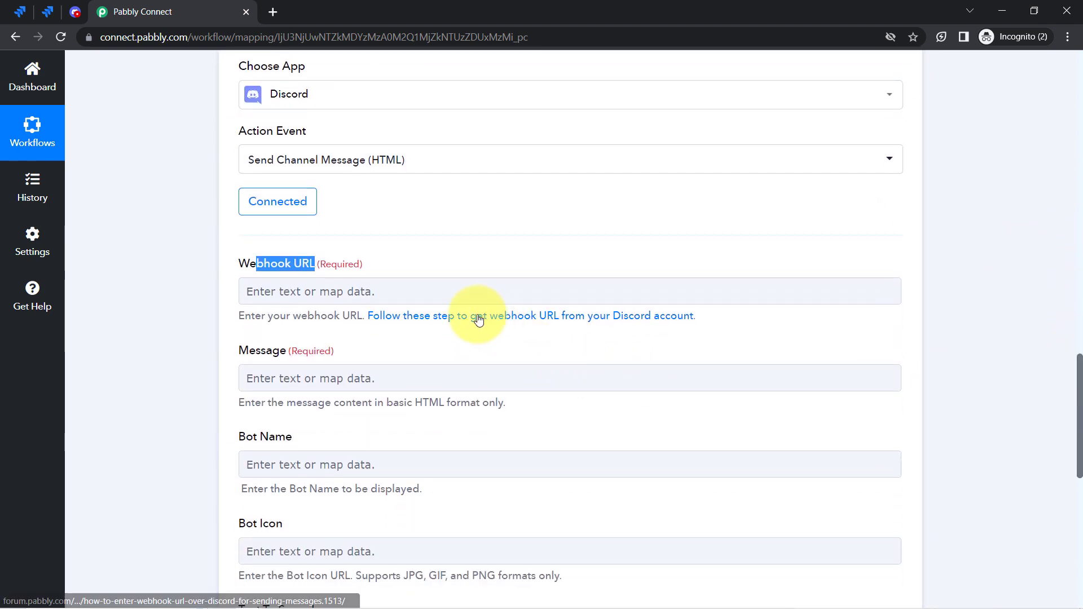
right_click(478, 319)
click(508, 325)
click(333, 12)
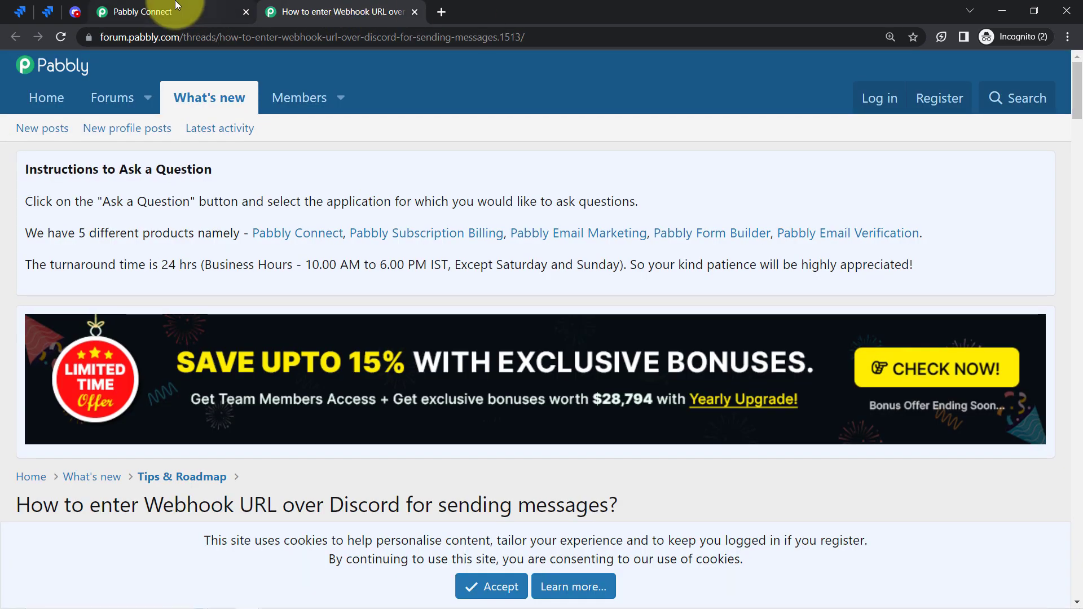
click(176, 4)
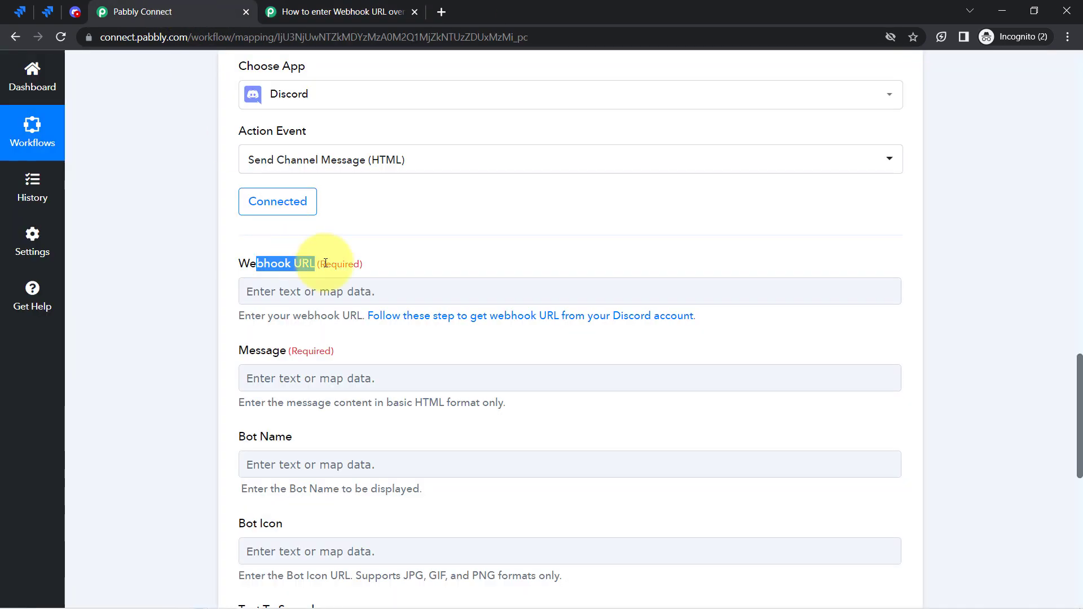
- Switch to Discord and open the webhooks list in the Pabbly Team server's integration settings
click(73, 15)
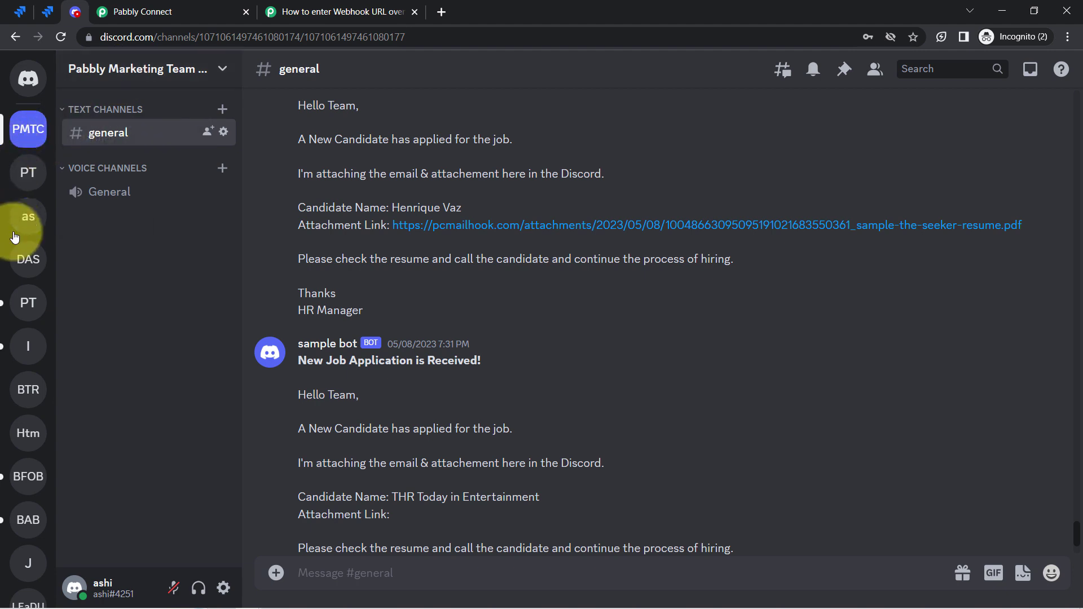
click(18, 180)
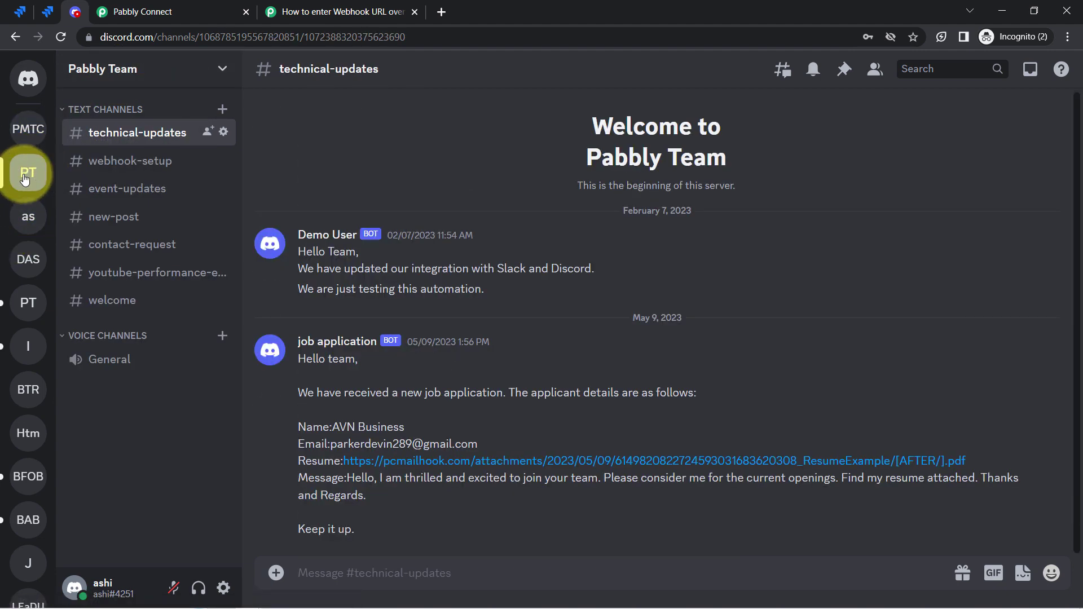
click(223, 70)
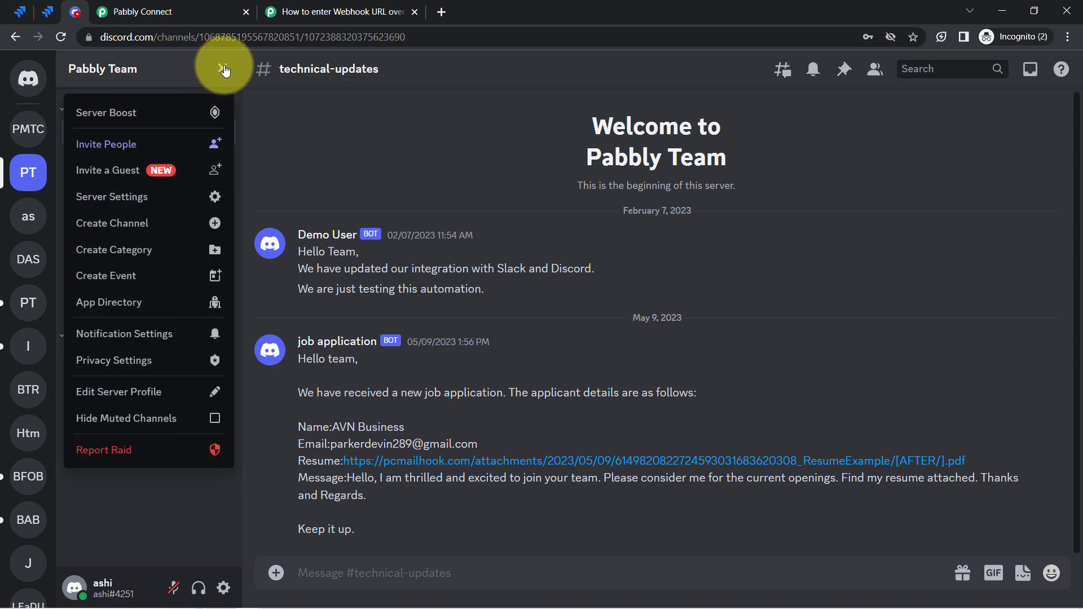
click(101, 200)
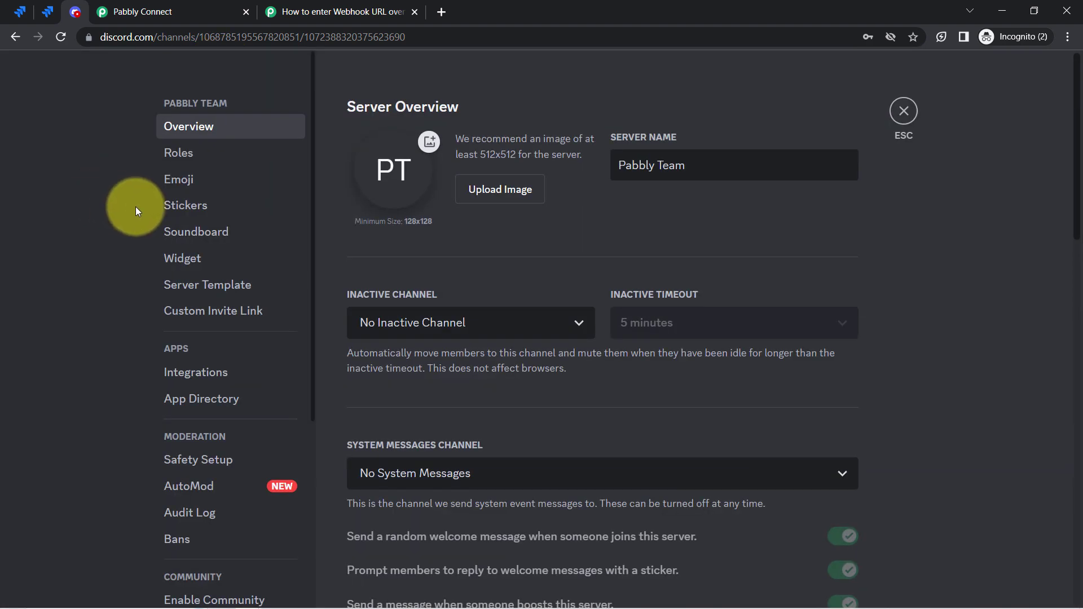
click(189, 377)
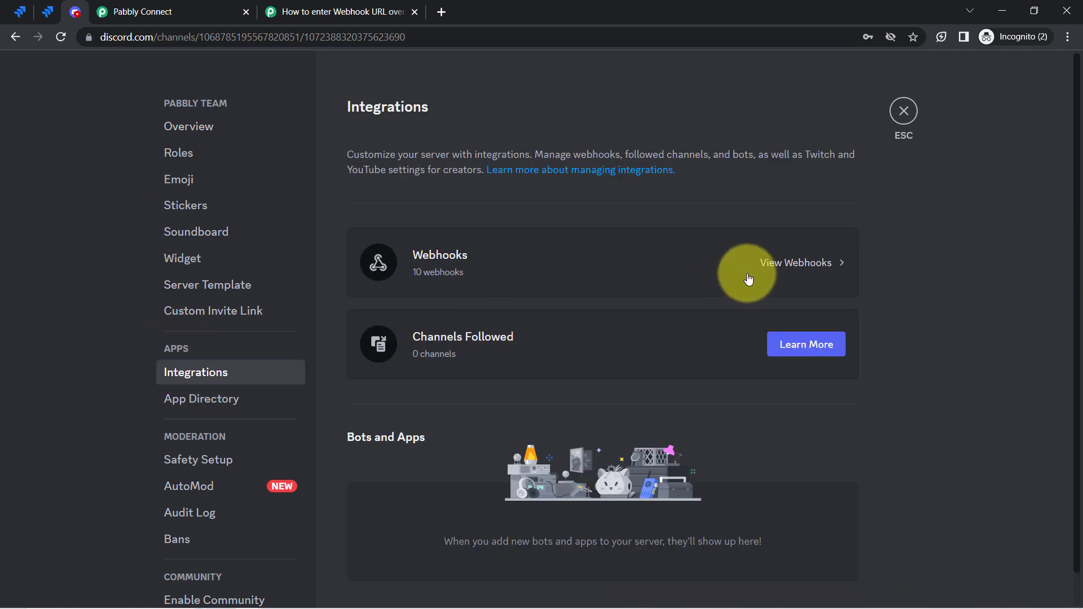
click(808, 265)
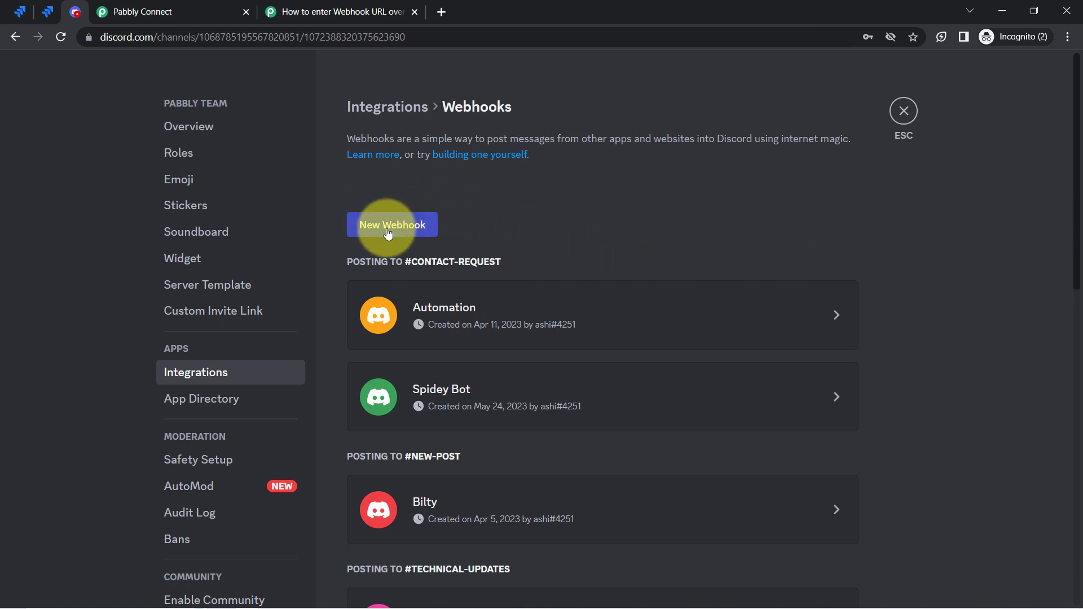
- Create a new webhook posting to #technical-updates, dismiss the battery alert, and expand the new webhook's details
scroll(525, 266, down, 9)
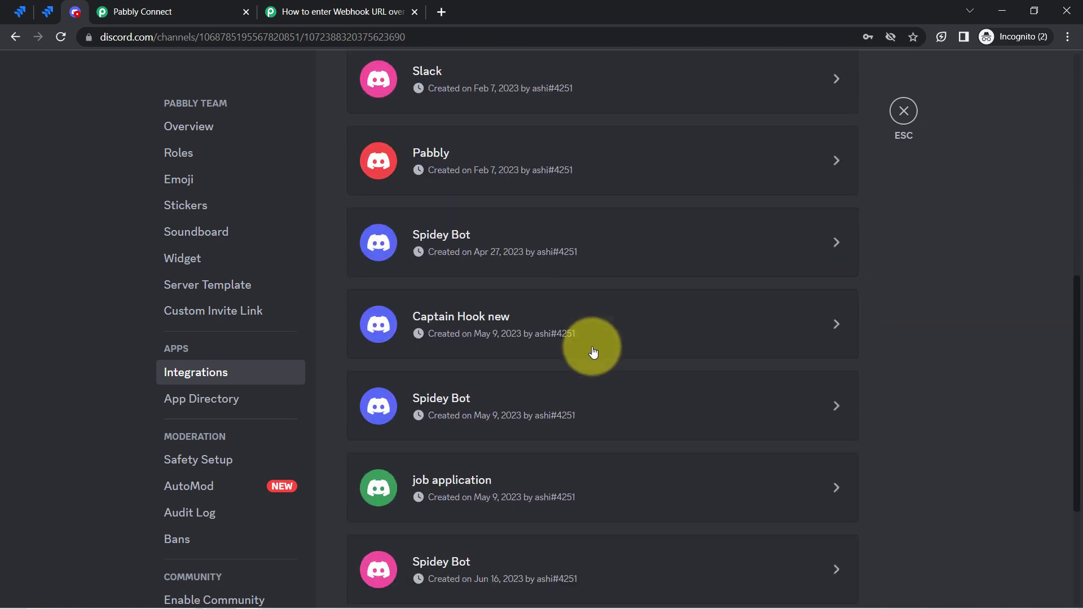
scroll(598, 361, down, 3)
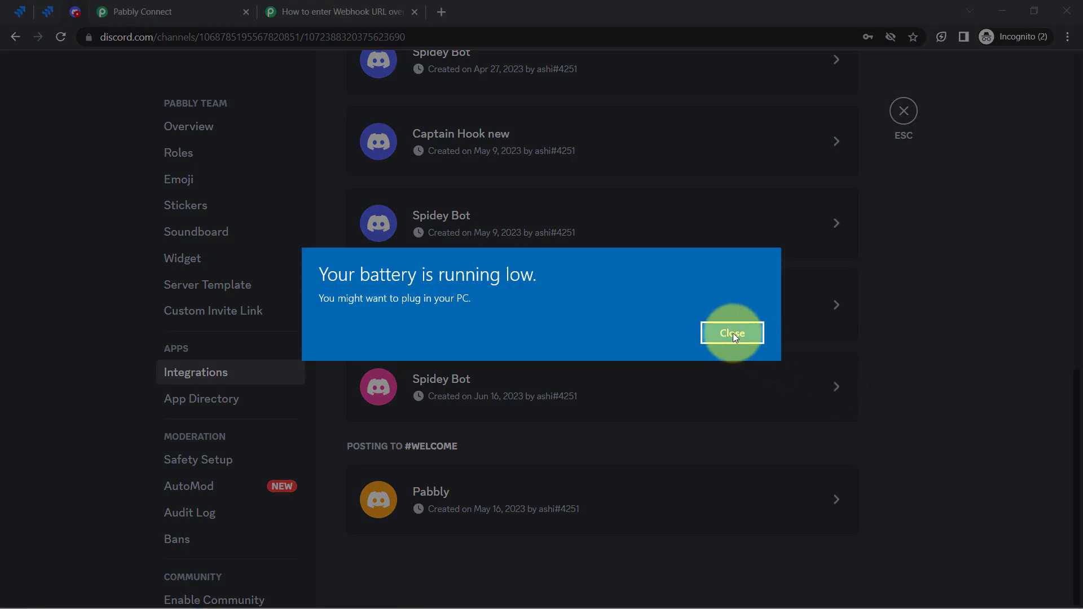
click(733, 333)
click(837, 388)
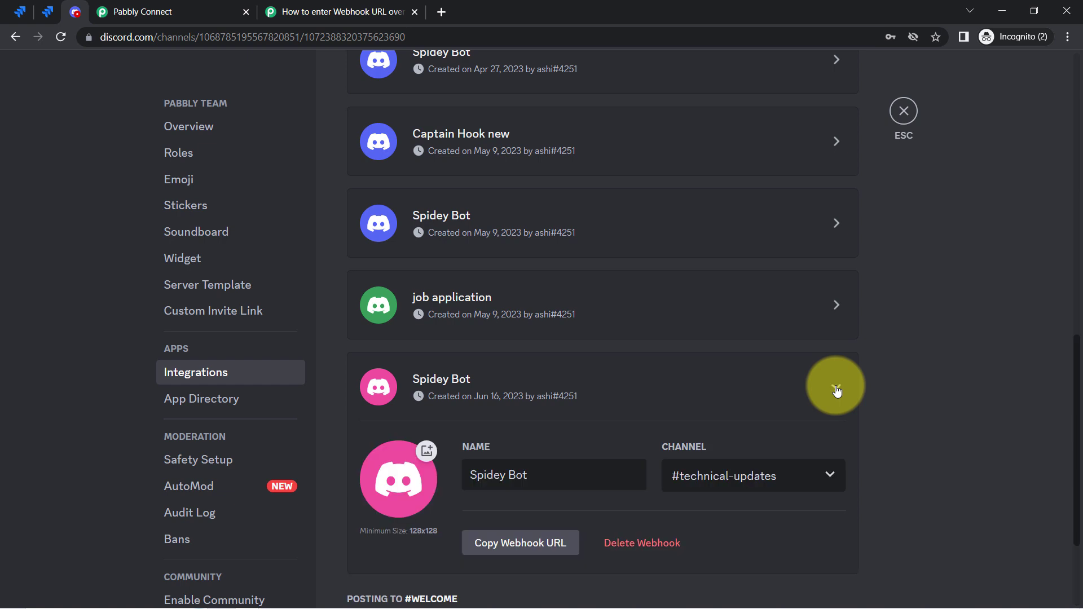
drag(1072, 358, 1080, 437)
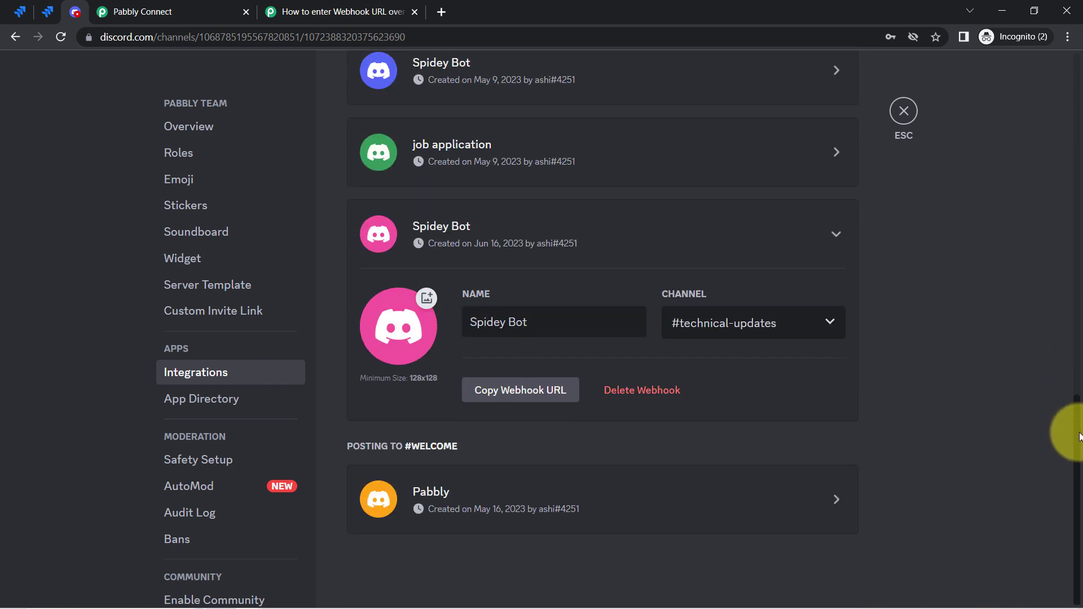
- Rename the new webhook as "Connection with Jira", copy its URL, and save the changes
double_click(495, 319)
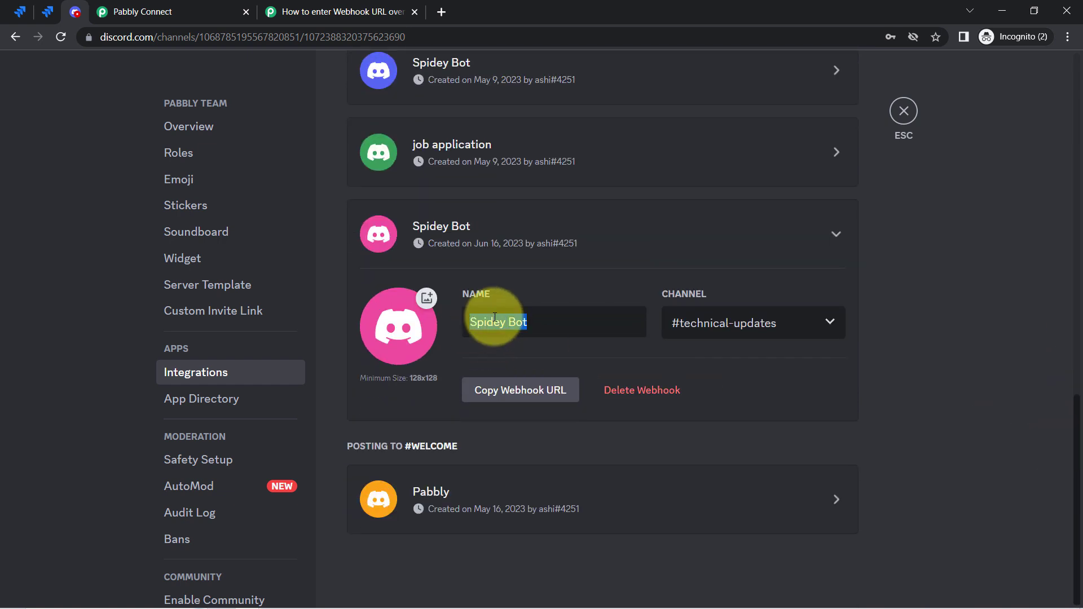
text(Connection with Jira)
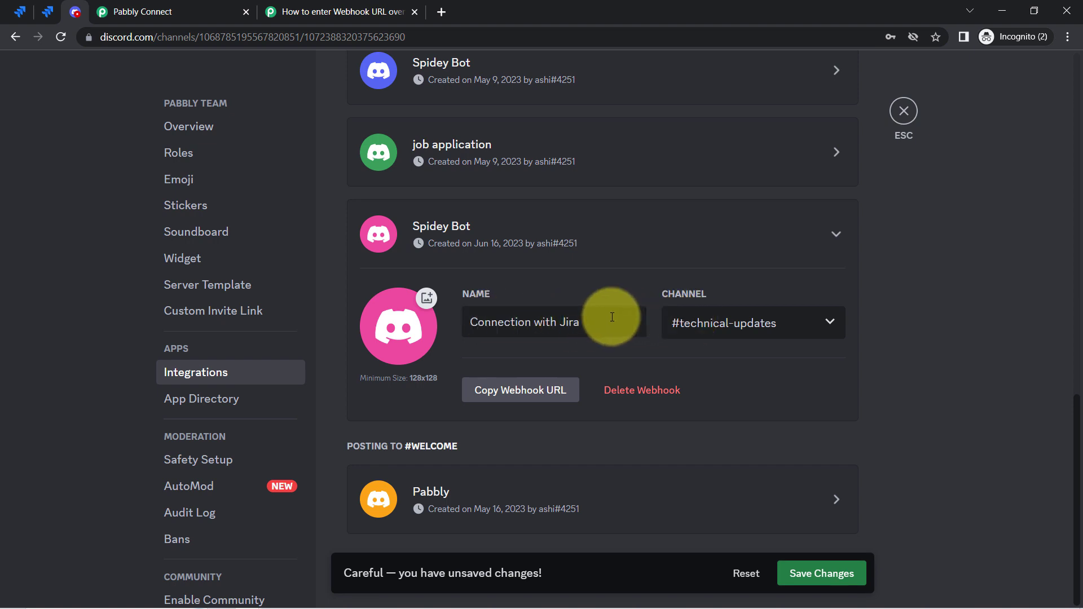
drag(504, 322, 581, 324)
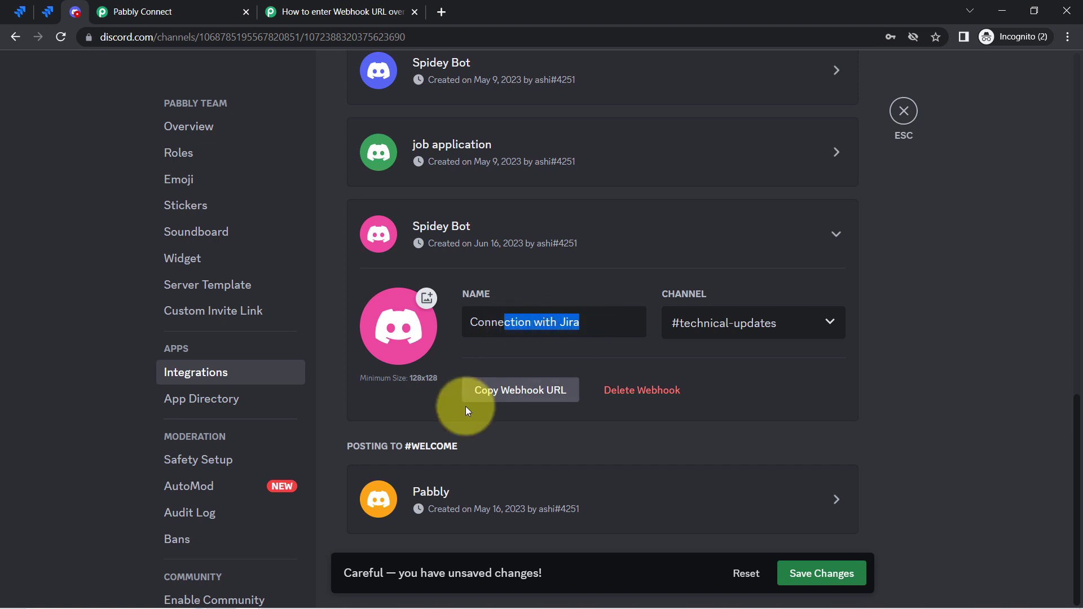
click(527, 393)
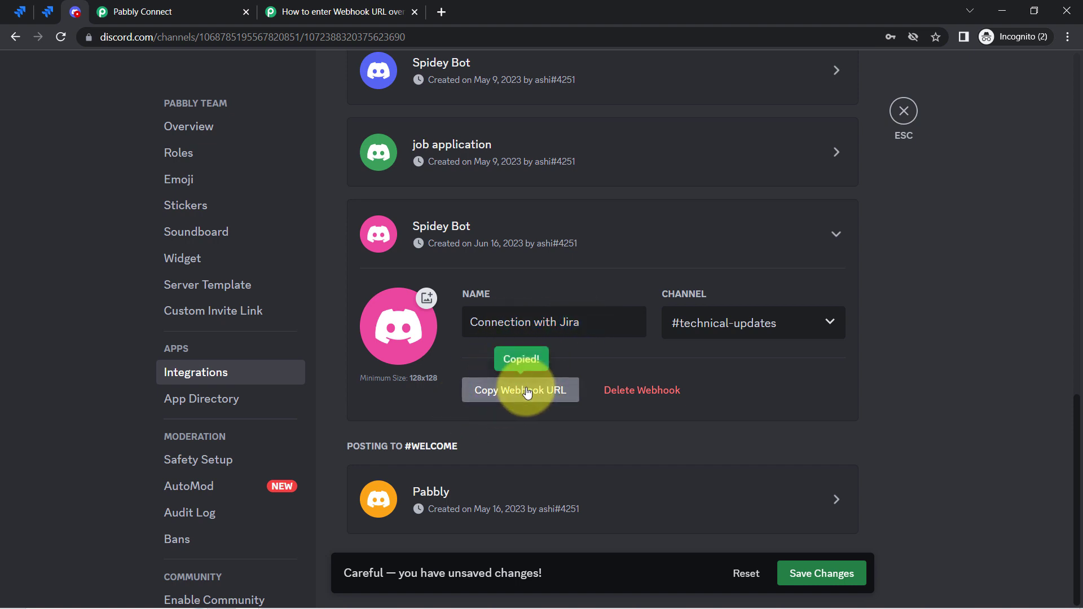
click(843, 576)
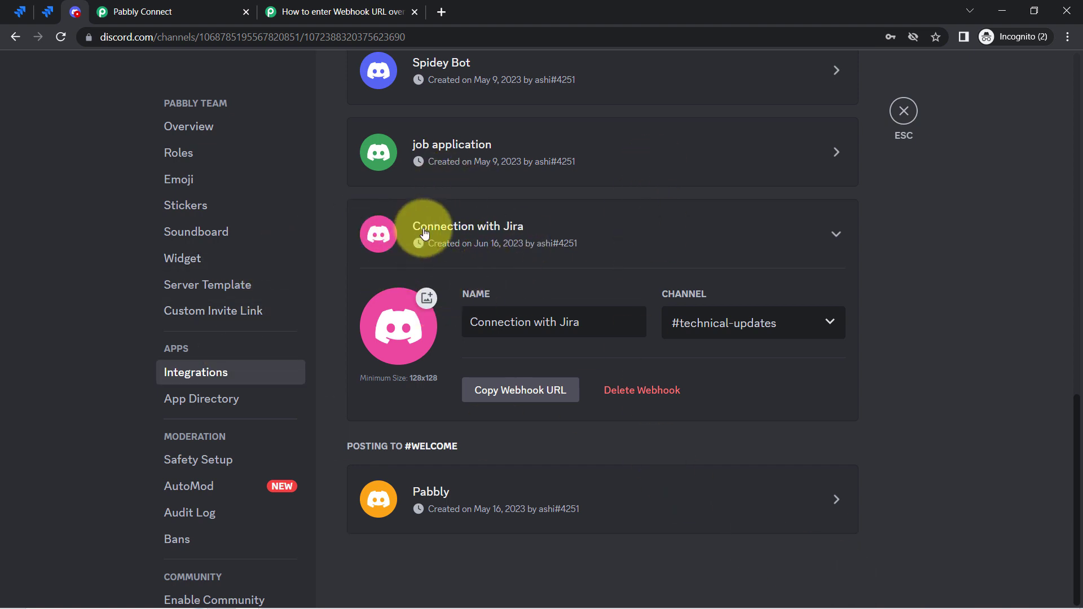
- Switch to Pabbly Connect and paste the copied Discord webhook URL into the action's Webhook URL field
click(206, 10)
click(285, 292)
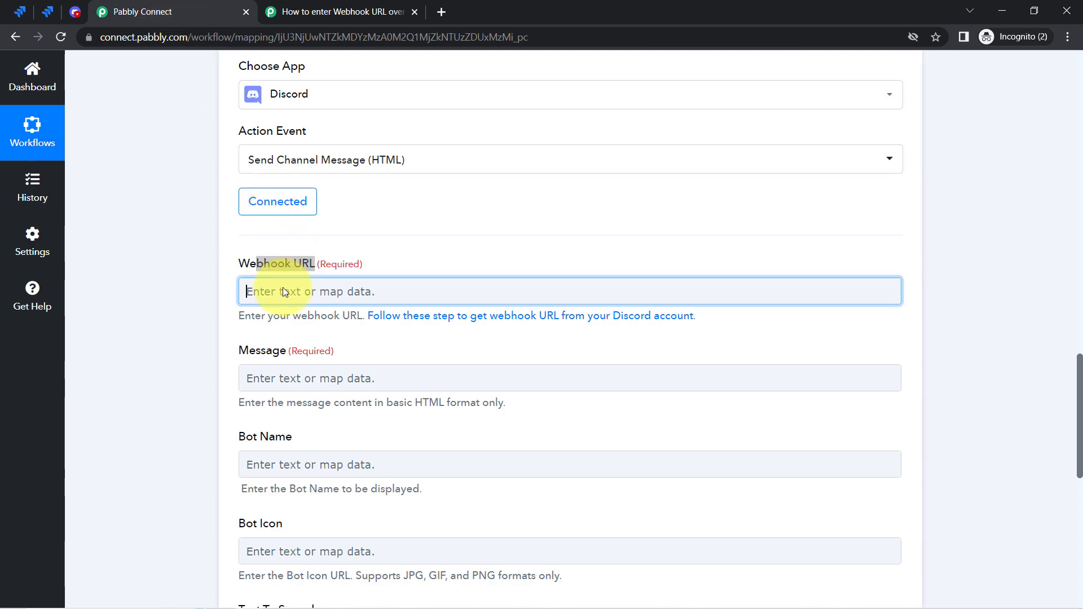
key(ctrl+v)
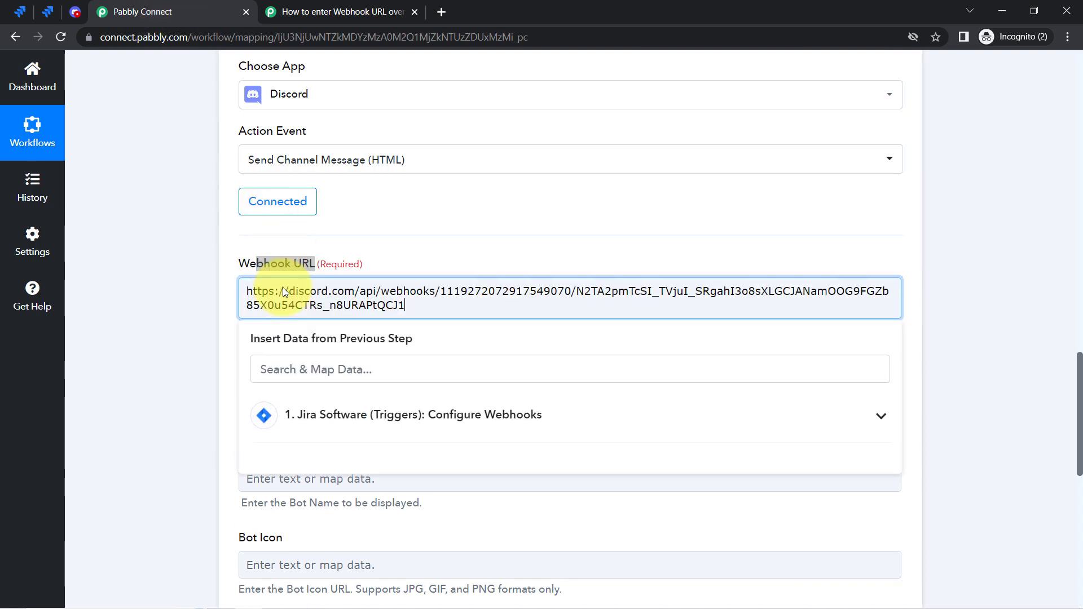
click(180, 350)
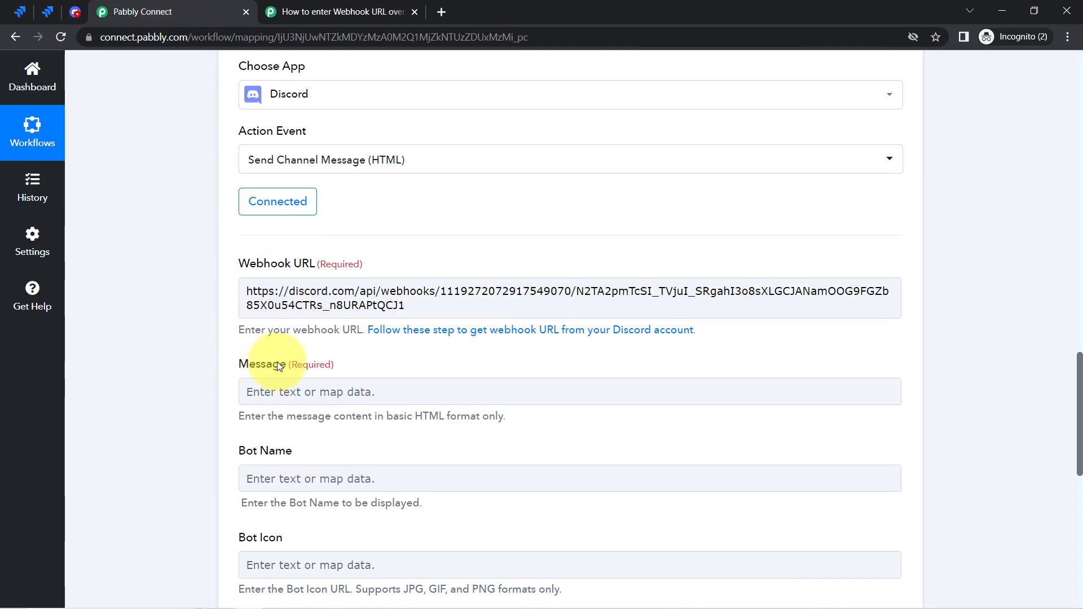
- Start the Discord message with "Hello Team Members," and a separate paragraph "A new issue has been created in Jira Software."
drag(1079, 386, 1080, 424)
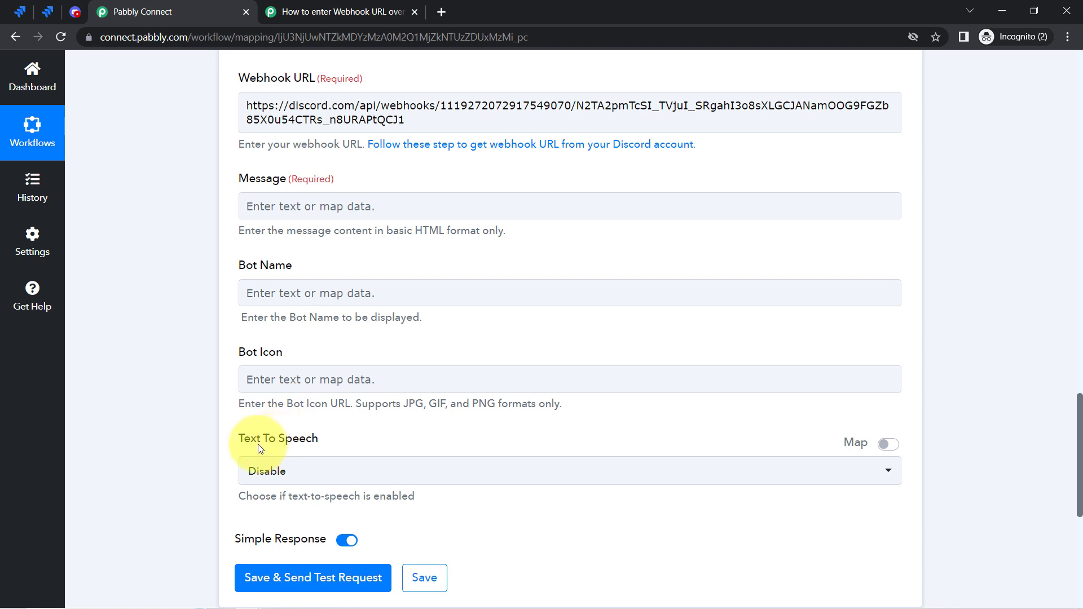
click(275, 207)
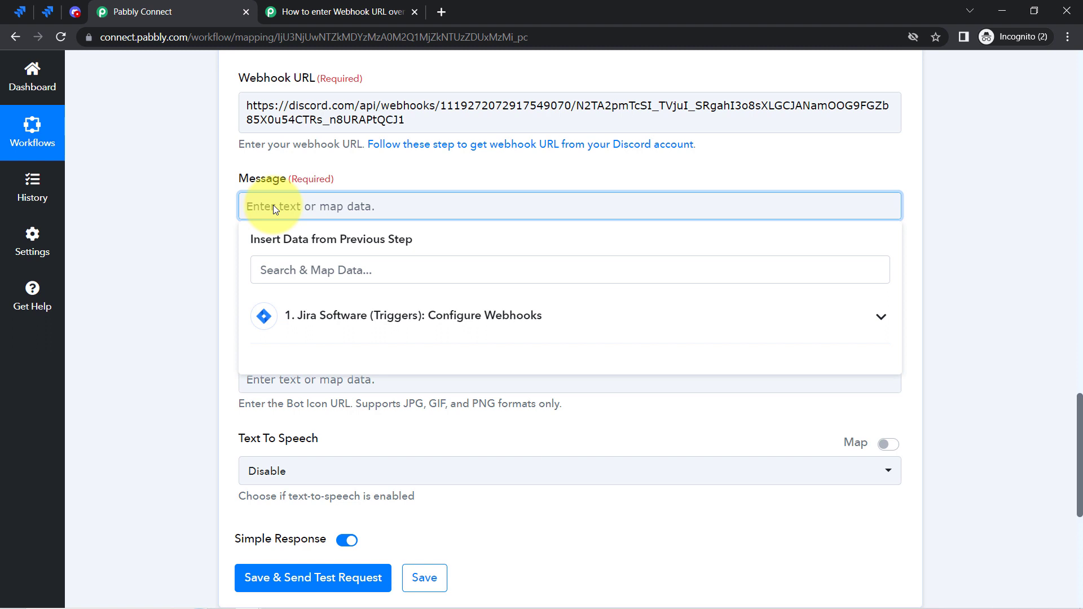
text(Hee)
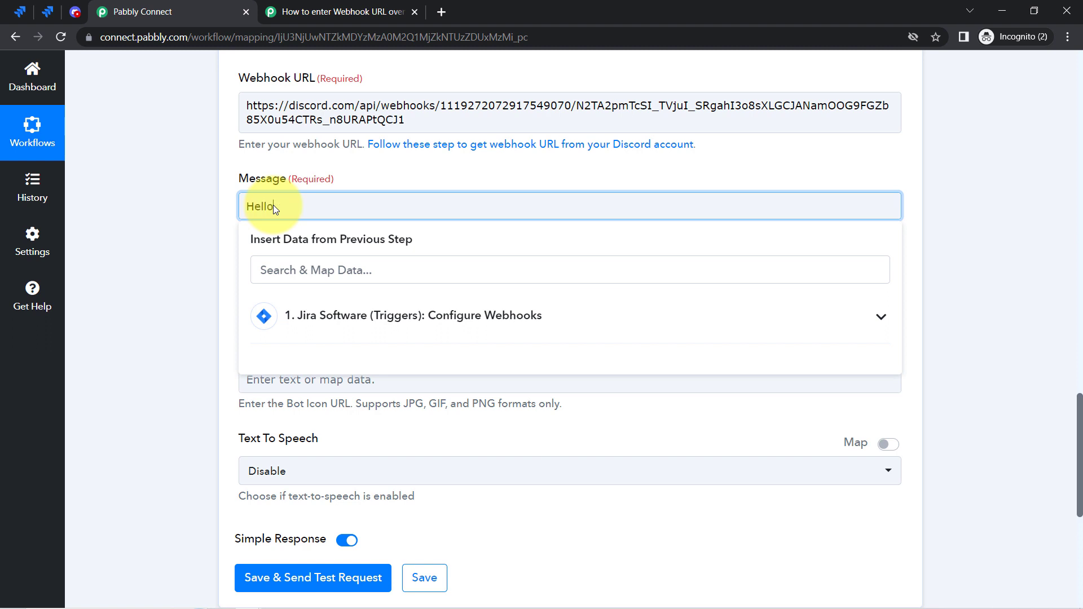
text(lo Team Members,)
key(Return)
key(Return)
text(A new is)
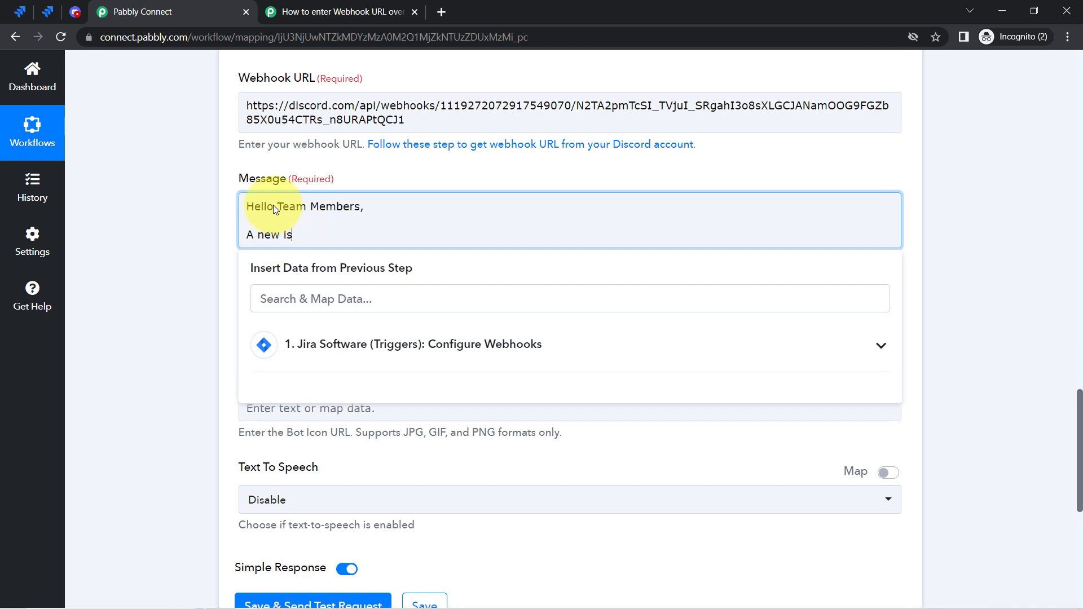
text(sue has been created in Jira )
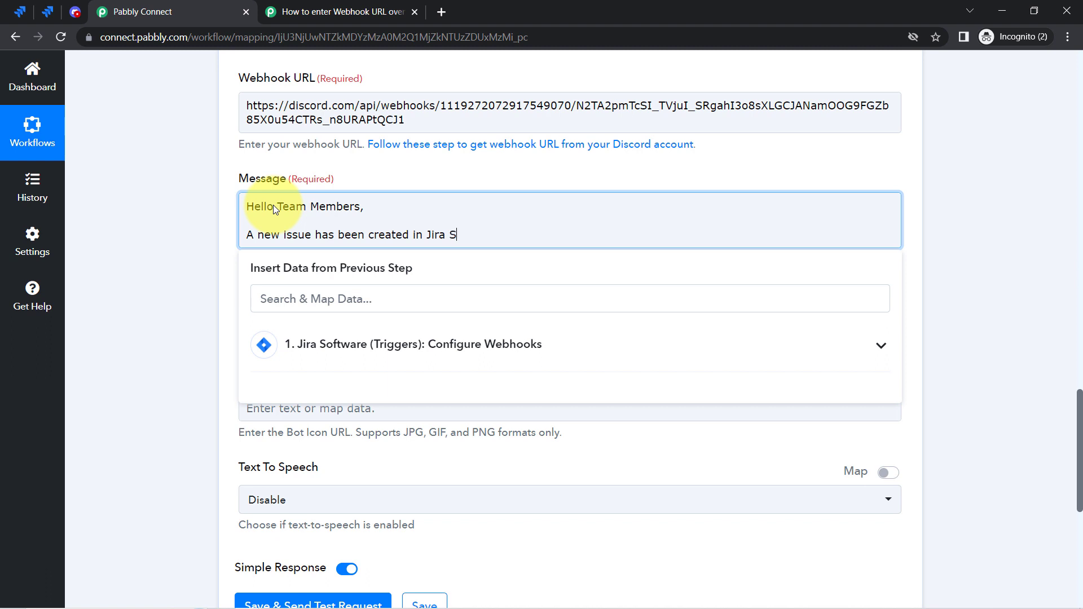
text(Software.)
- Add the paragraph "Details are as follows:" to the message, followed by an "Issue Name:" label
key(Return)
key(Return)
text(Det)
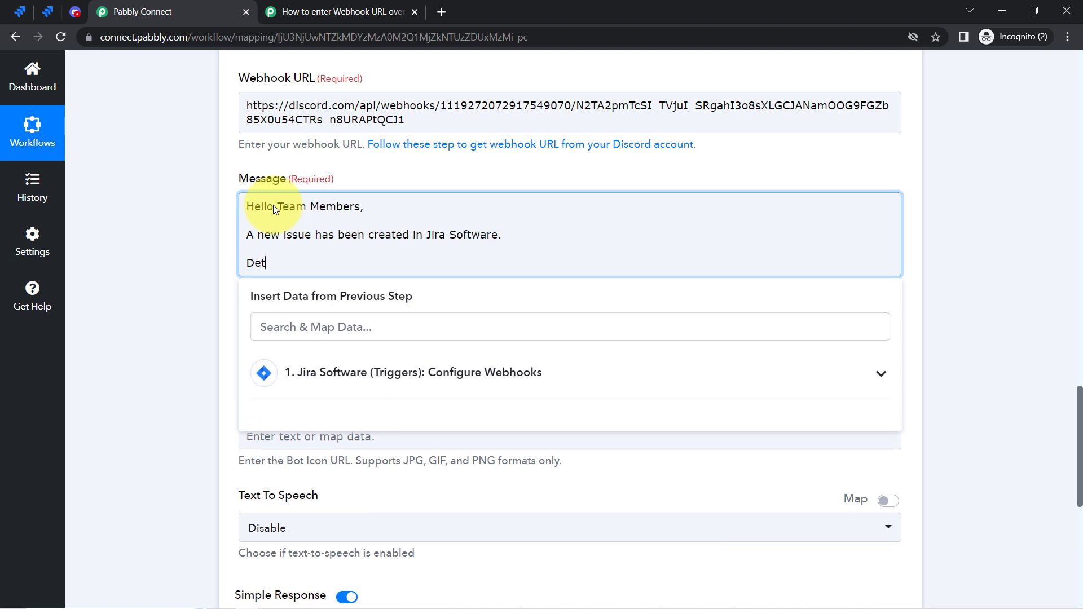
text(ails are as follows:)
key(Return)
key(Return)
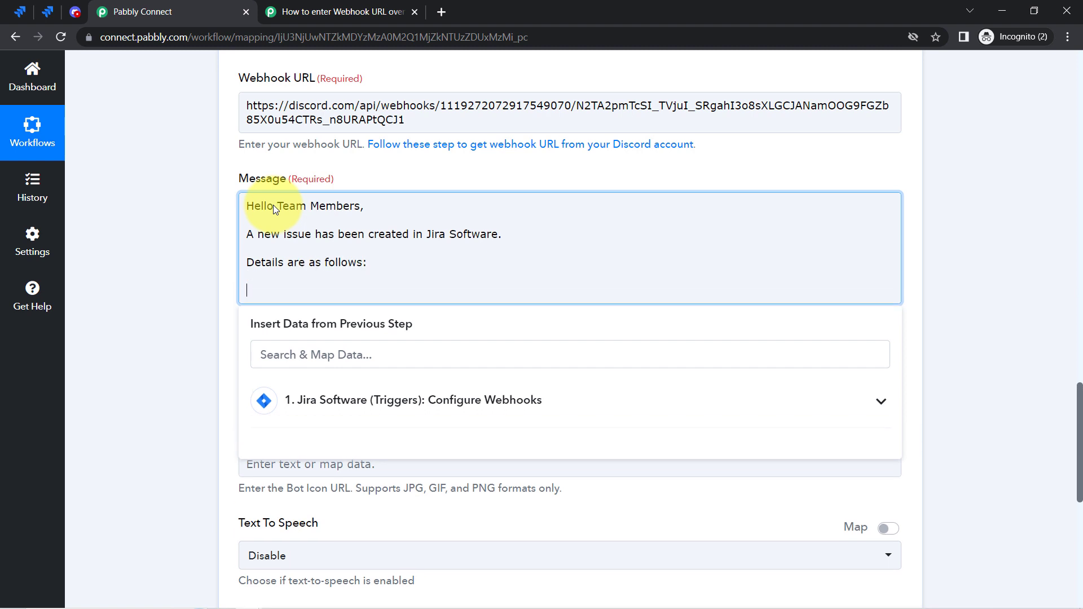
text(Issue Name:)
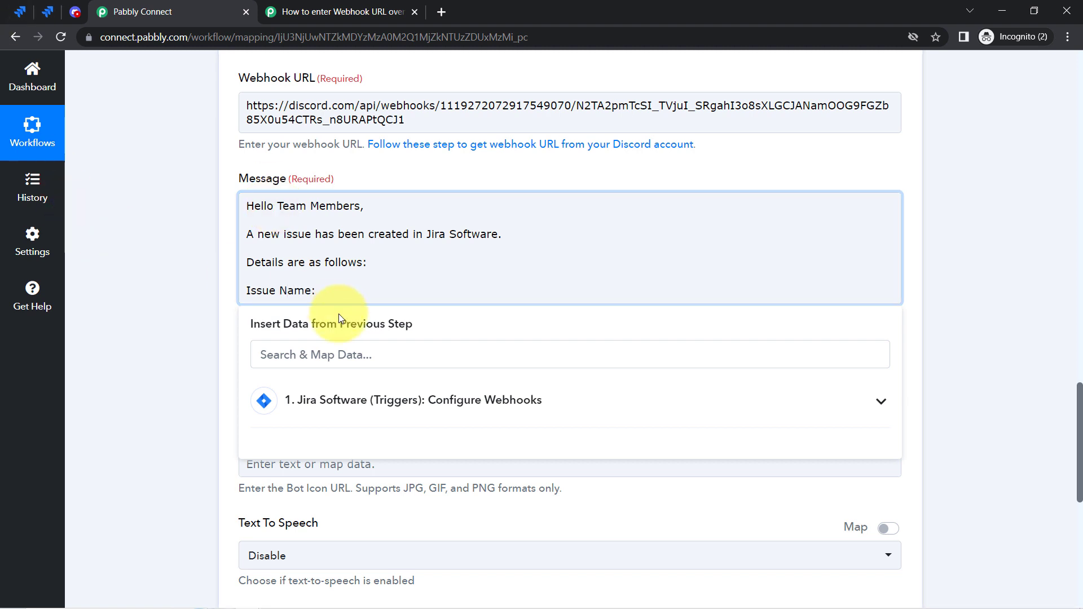
- Map the Jira trigger's Issue Fields Summary value after the "Issue Name:" label in the message
click(229, 265)
drag(1081, 402, 1043, 412)
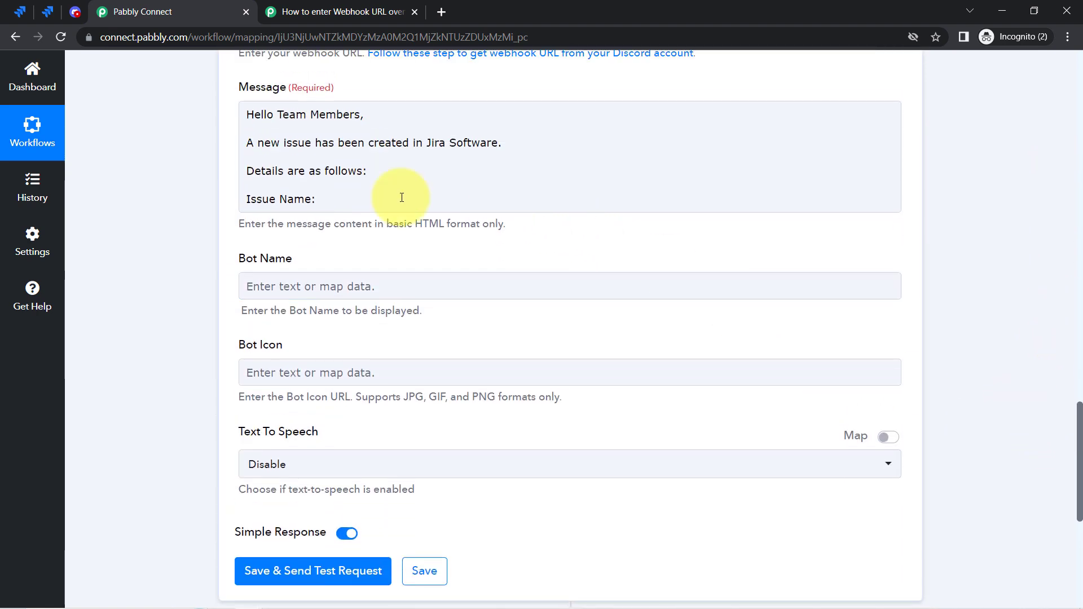
click(302, 199)
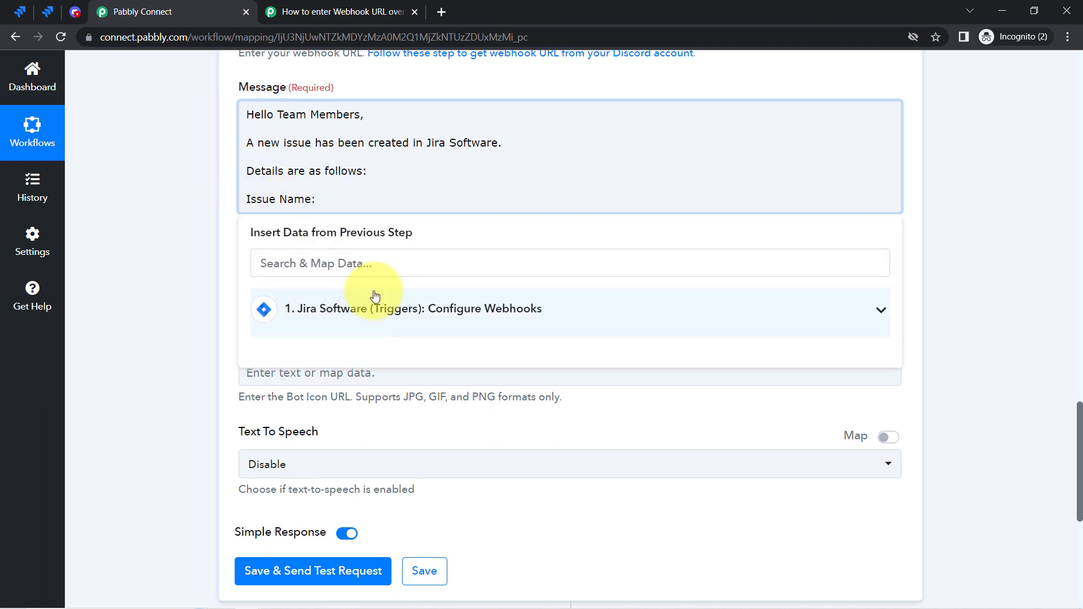
click(389, 308)
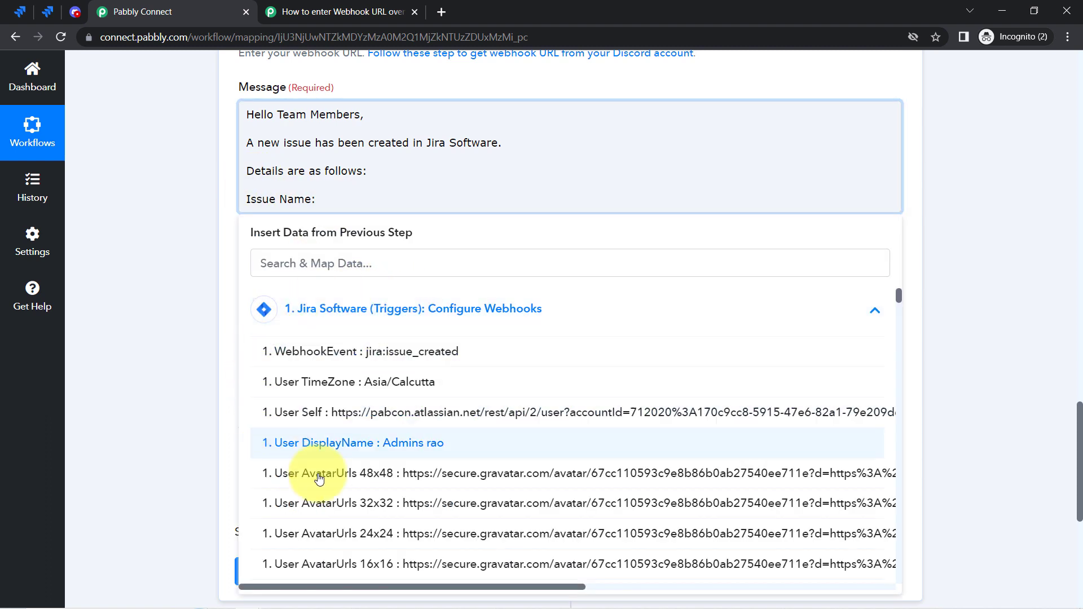
click(338, 264)
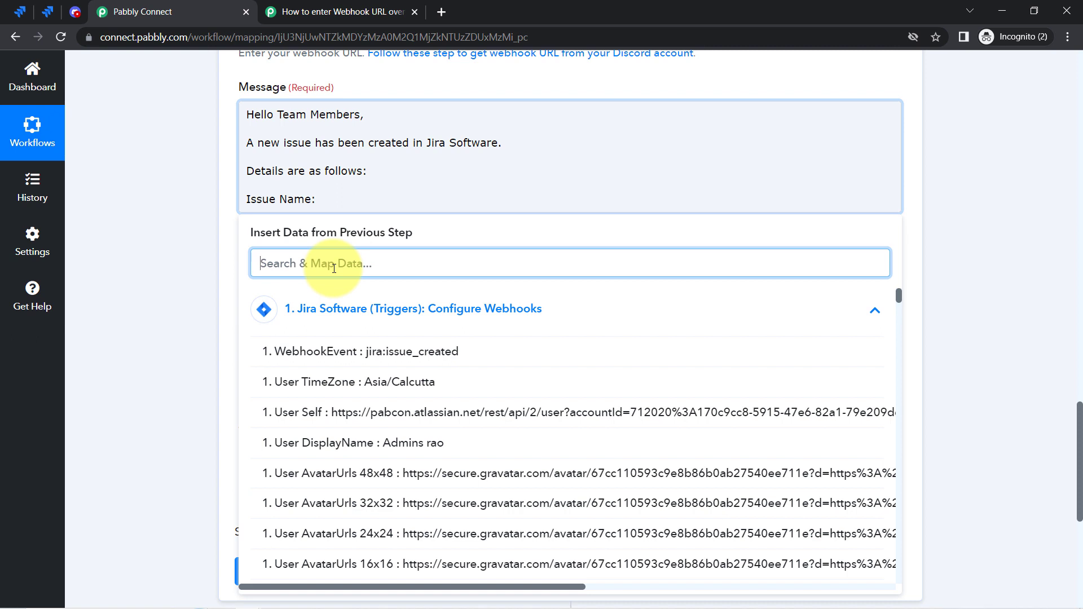
text(custo)
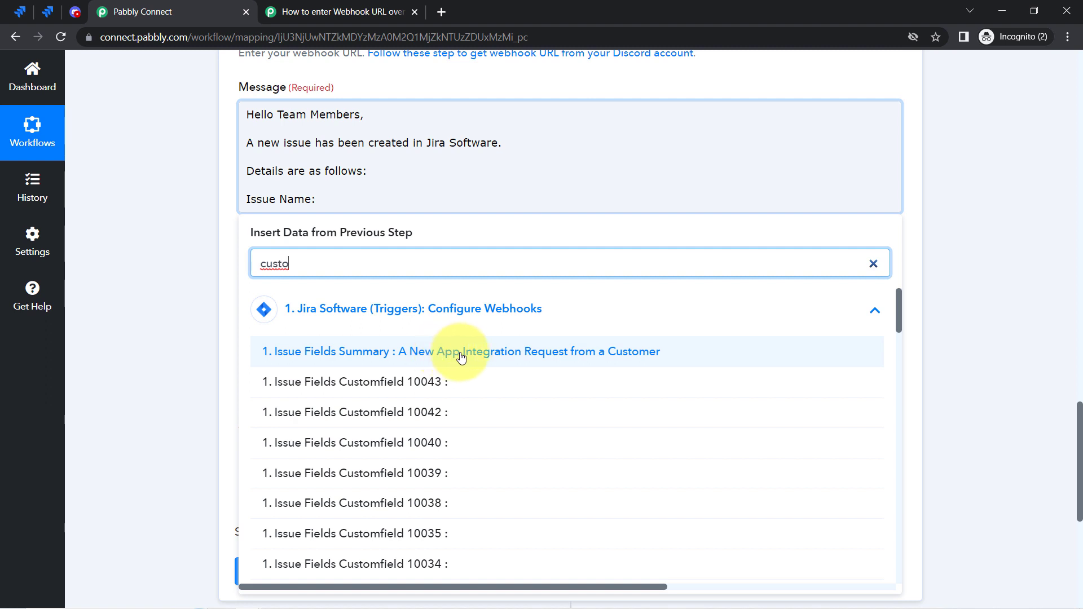
click(497, 353)
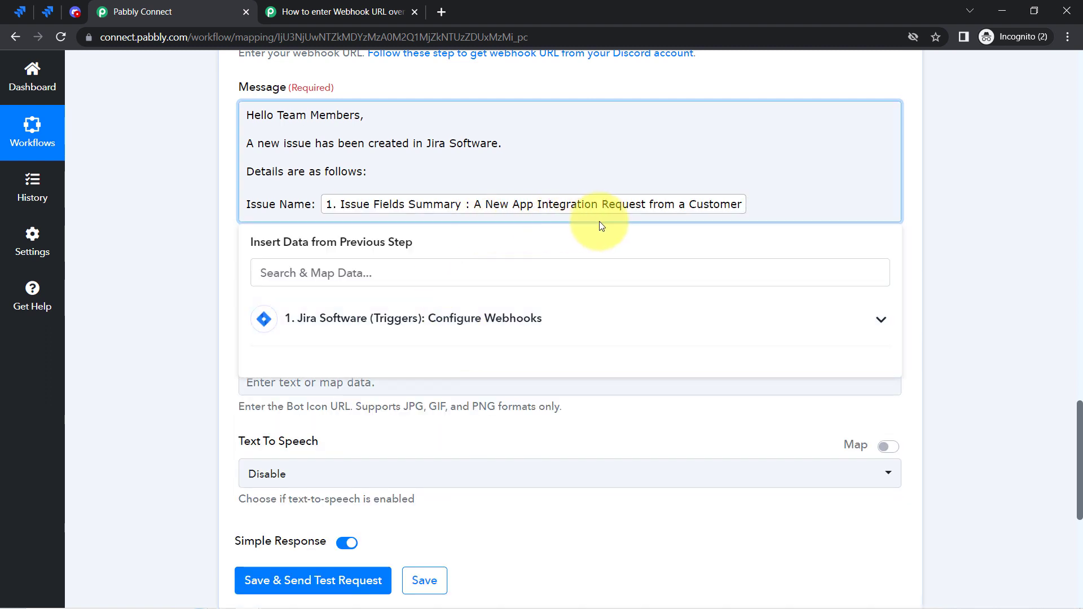
- Add an "Issue Description:" line to the message and map the Jira Issue Fields Description value to it
key(Return)
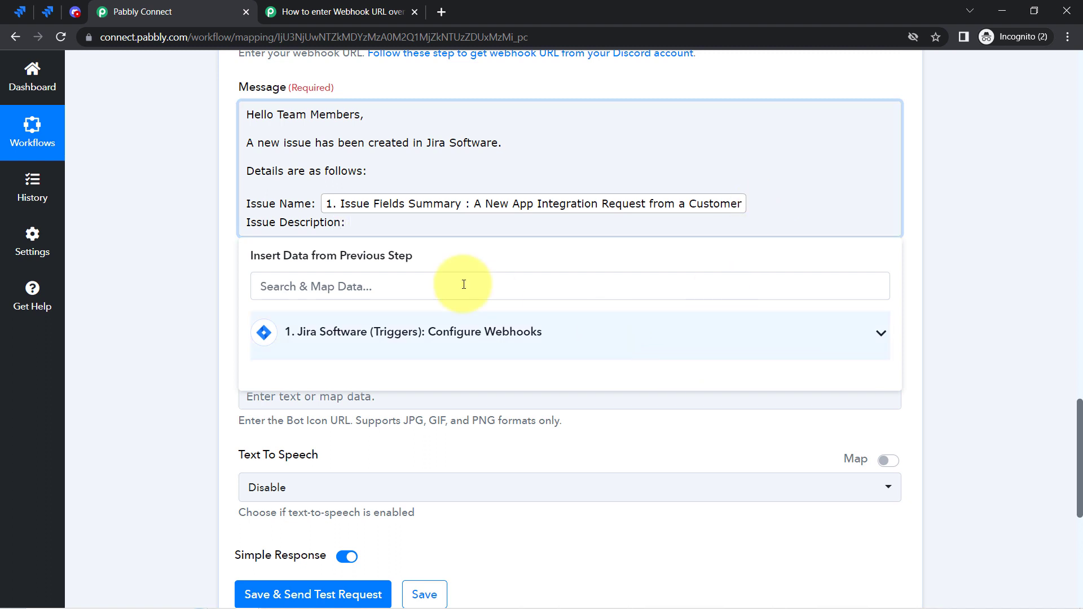
click(407, 282)
text(des)
key(BackSpace)
key(BackSpace)
key(BackSpace)
scroll(777, 430, down, 5)
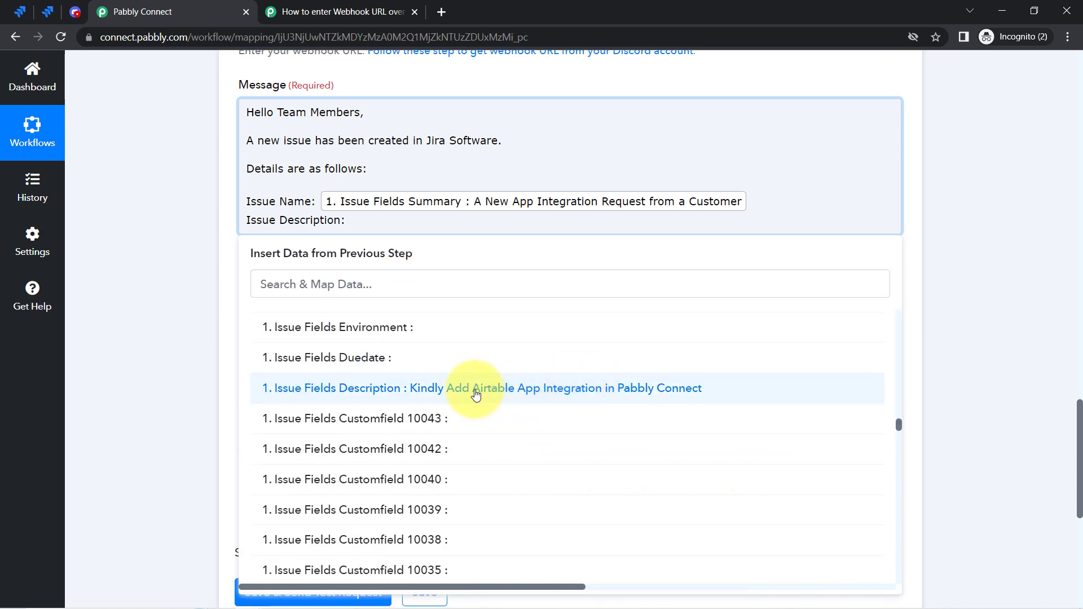
click(547, 395)
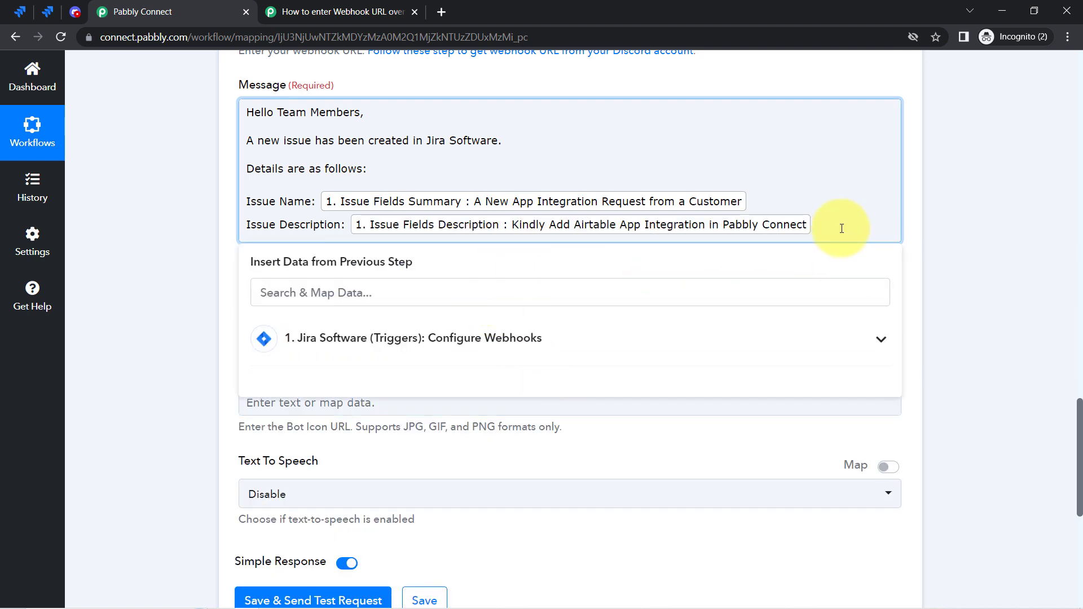
- Add a "Date & Time of Issue:" line and map the Jira Issue Fields Updated value to it
key(Return)
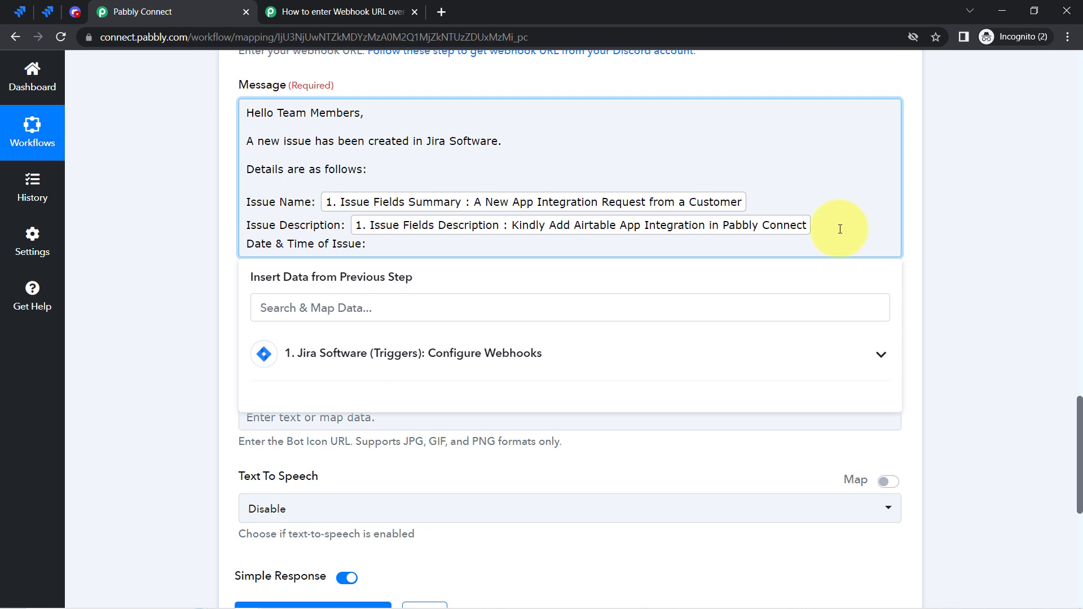
click(342, 307)
text(date)
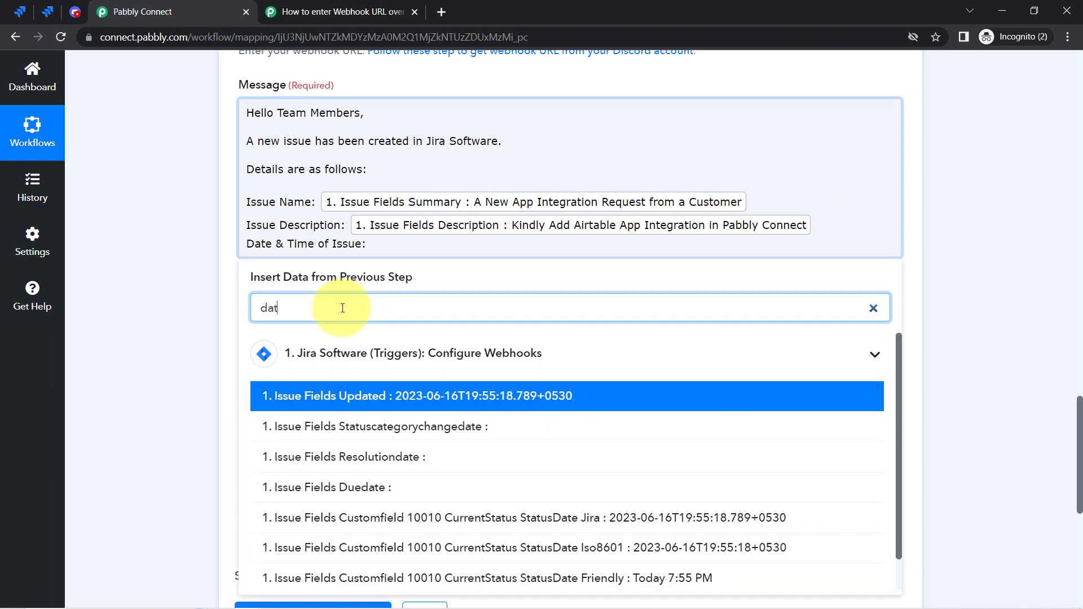
click(484, 401)
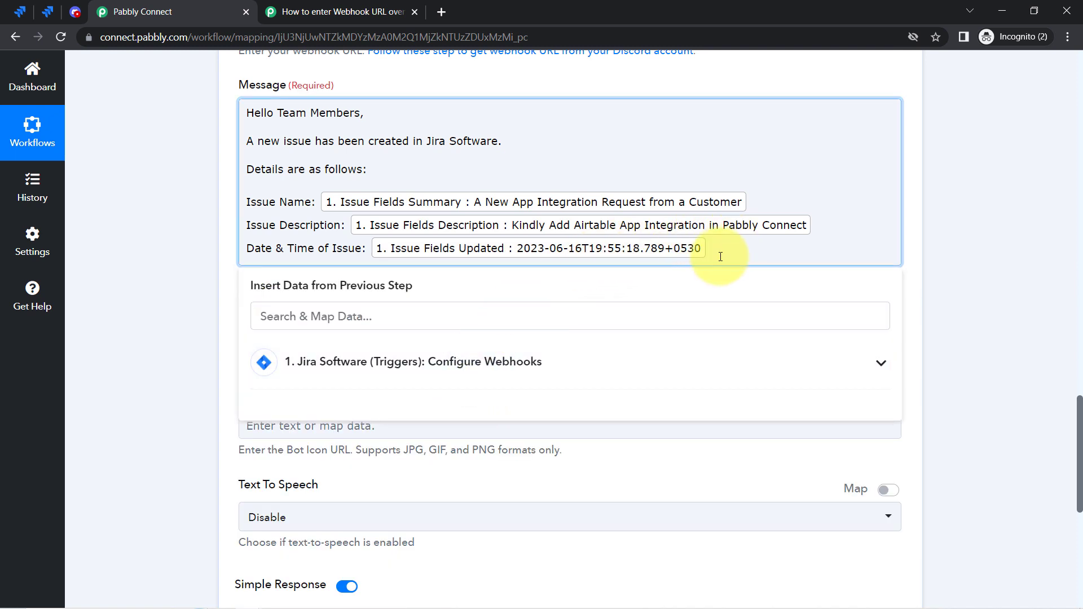
- Add a "Project Name:" line and map the Jira Issue Fields Project Name value to it
key(Return)
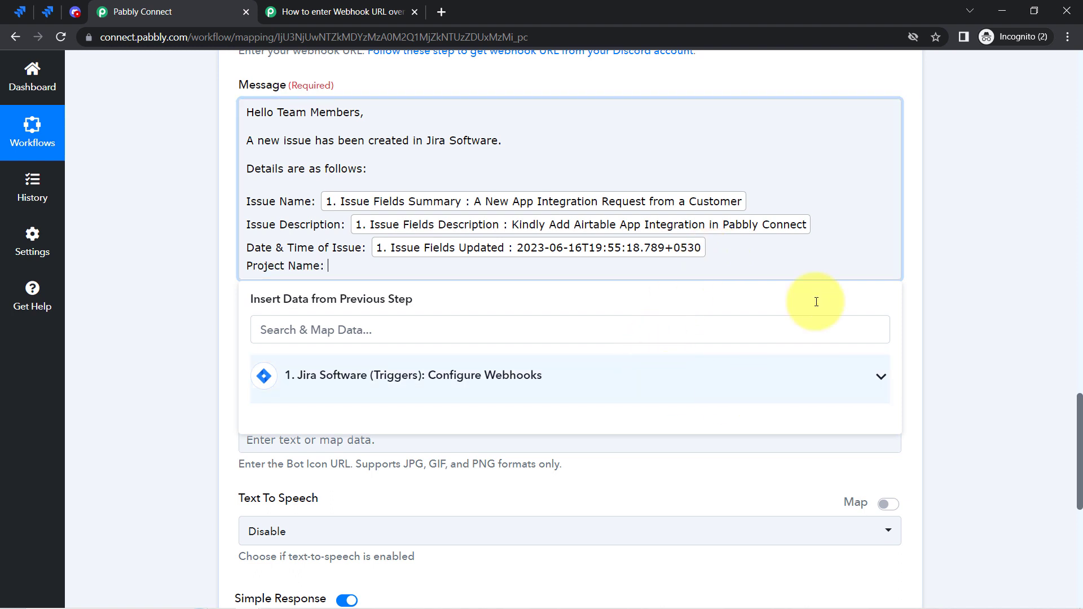
click(290, 329)
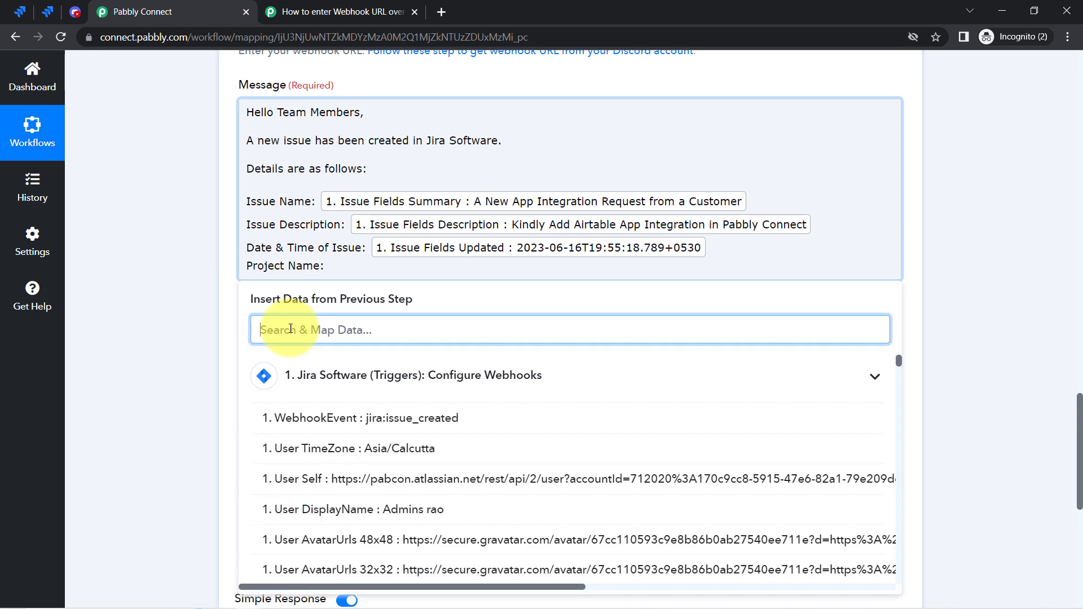
text(servic)
key(BackSpace)
key(BackSpace)
key(BackSpace)
key(BackSpace)
key(BackSpace)
key(BackSpace)
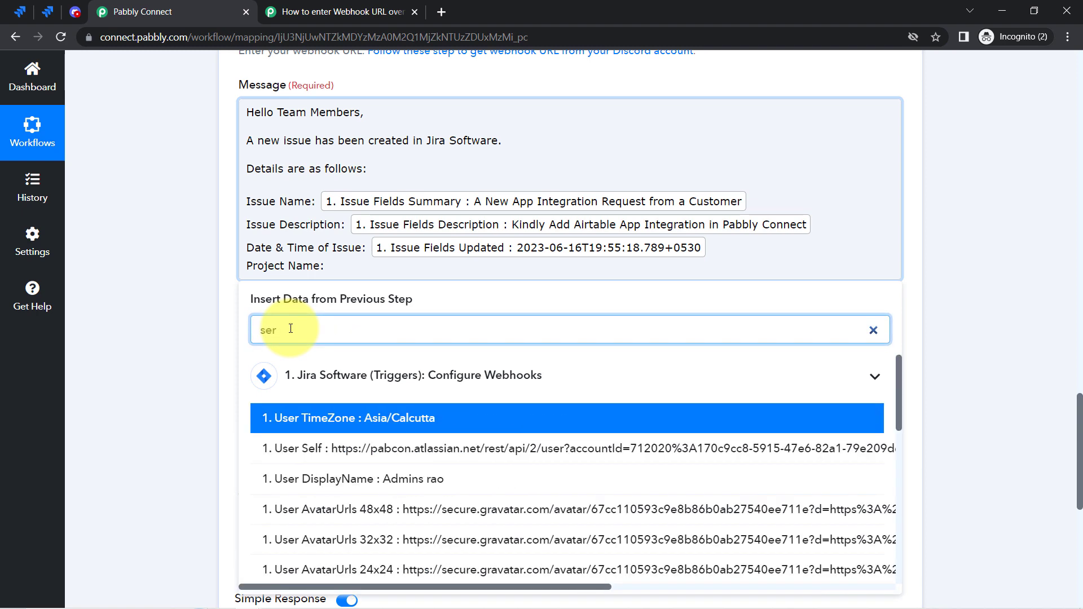
text(demo)
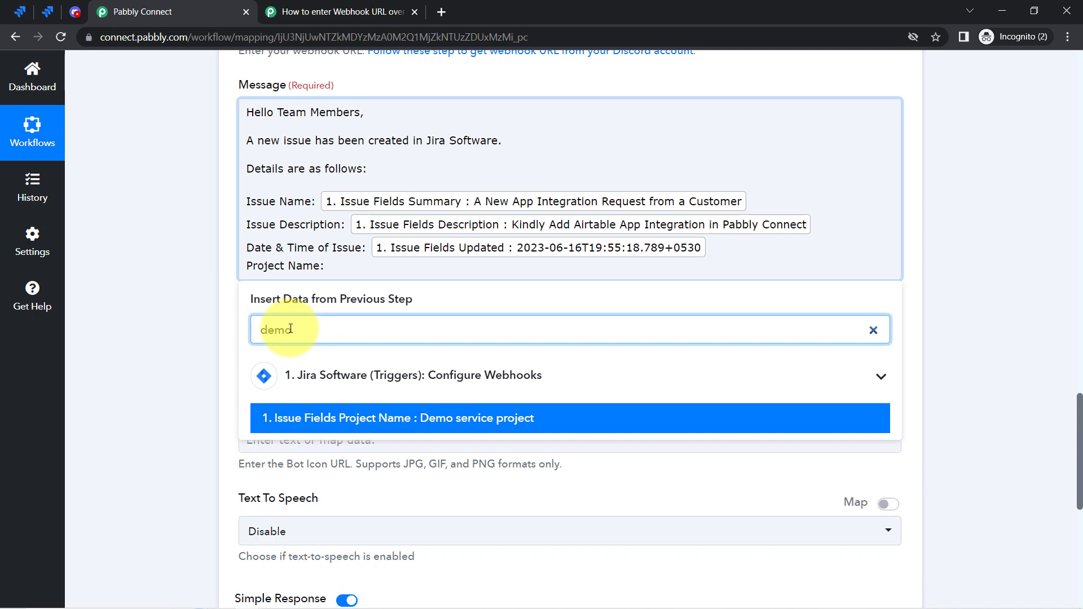
click(414, 420)
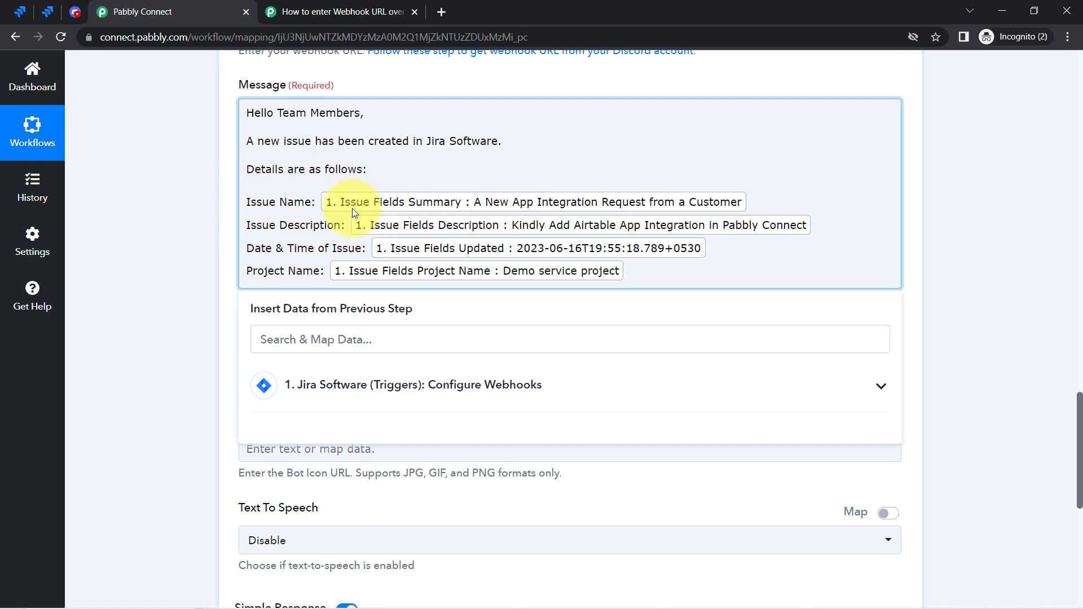
drag(256, 202, 289, 205)
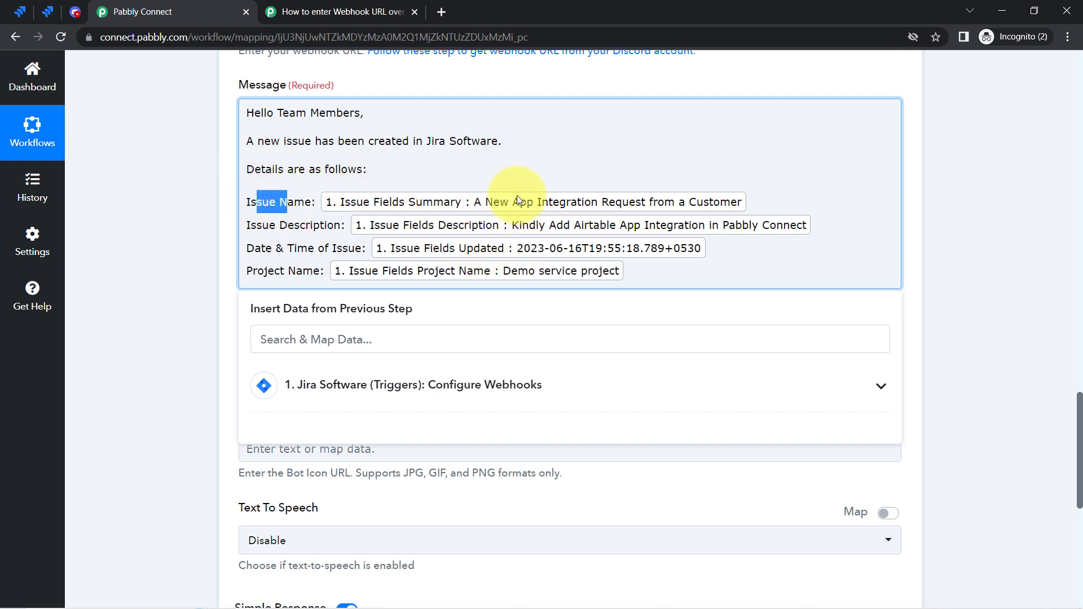
click(345, 169)
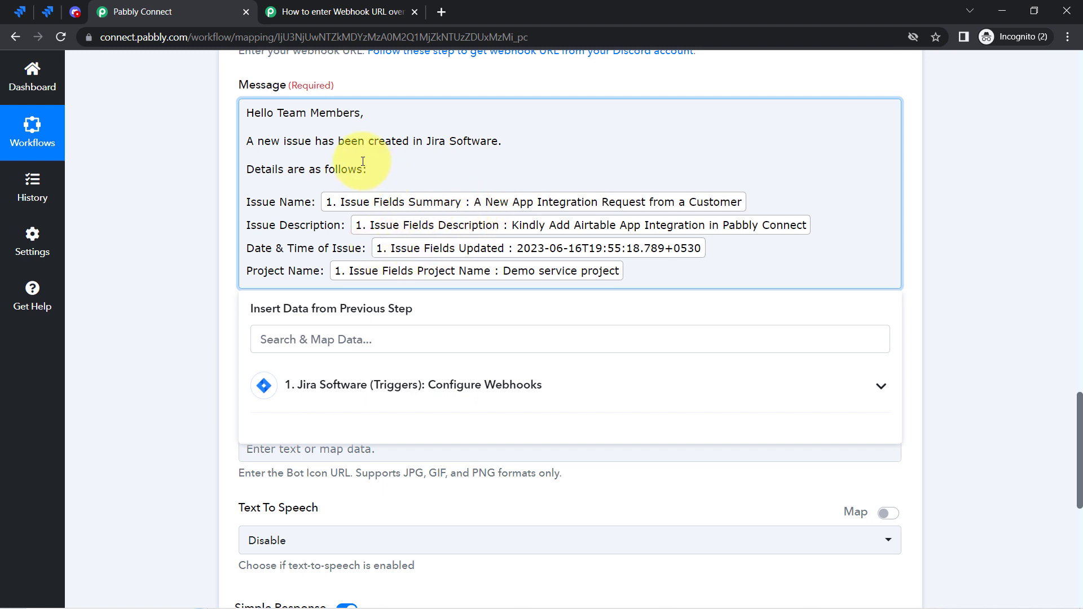
drag(256, 113, 313, 205)
drag(257, 225, 320, 225)
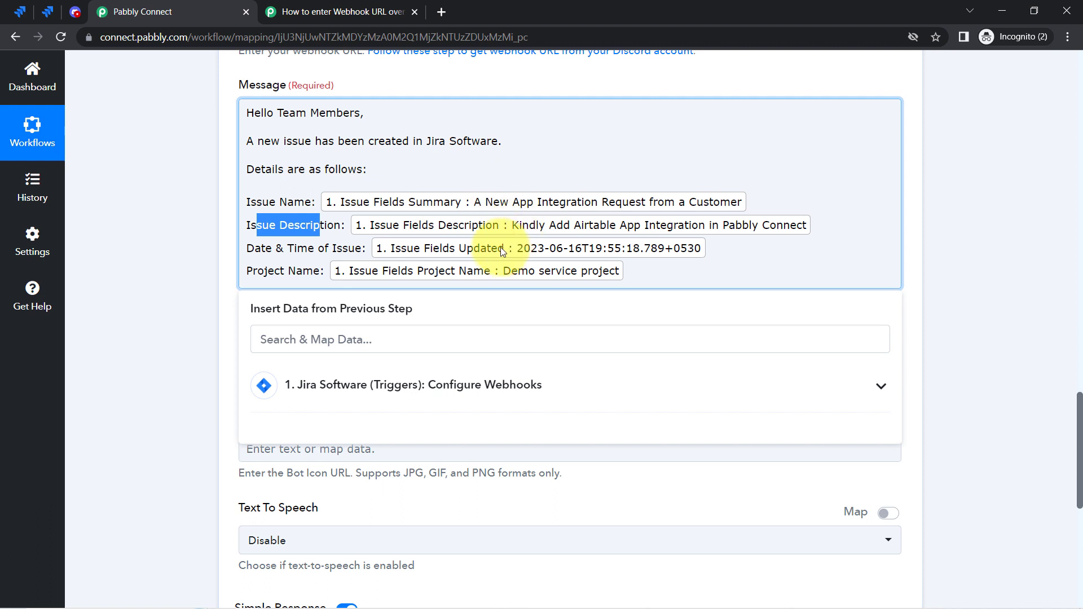
click(194, 214)
click(286, 202)
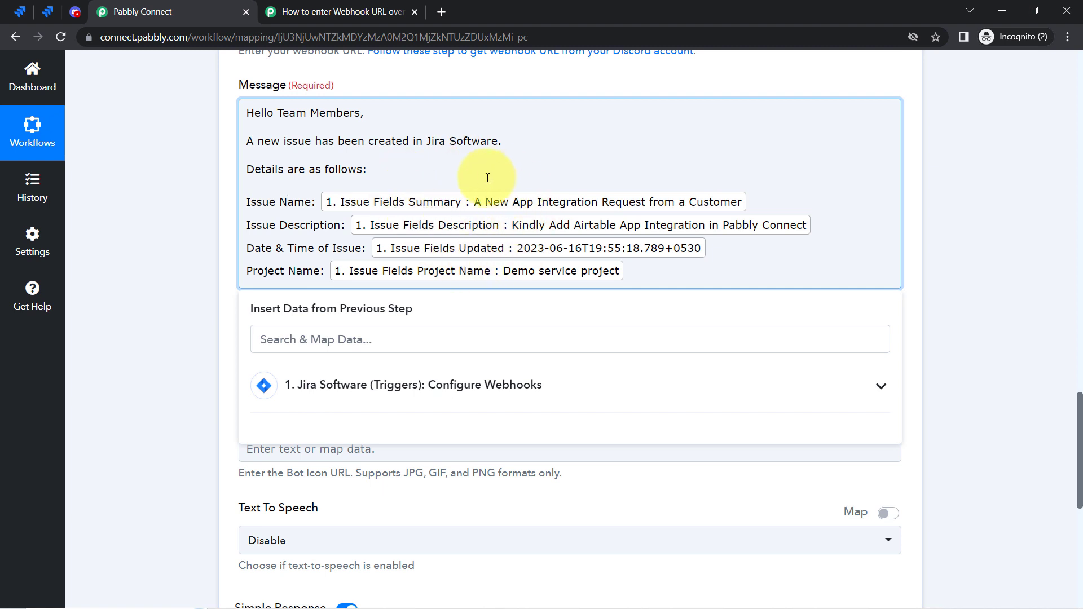
- Finish editing the message, switch to Discord, and exit the server settings to show the #technical-updates channel
click(212, 209)
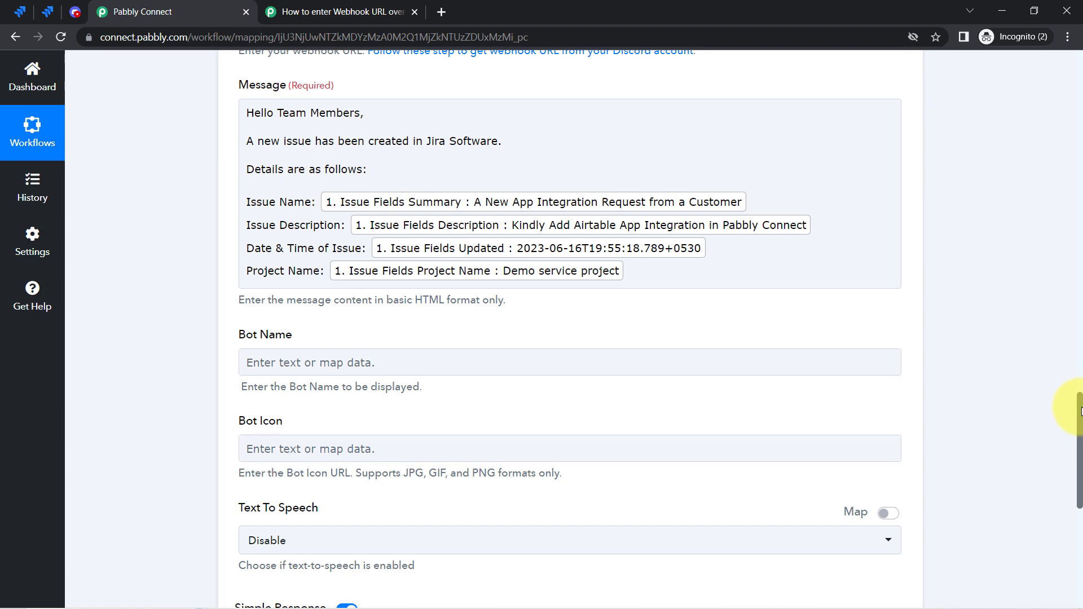
drag(1080, 411, 1080, 473)
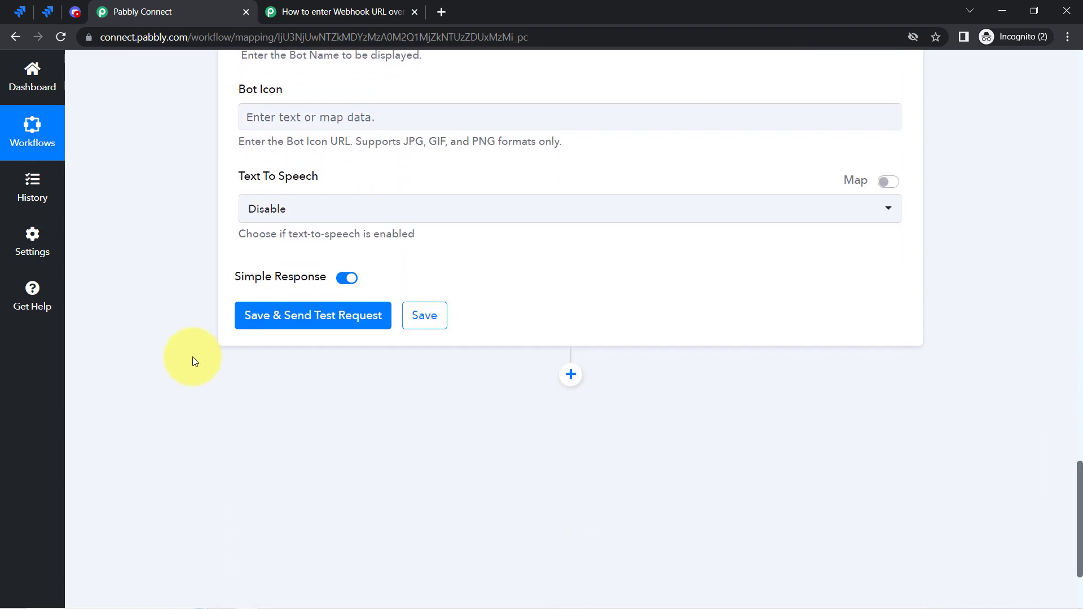
click(76, 14)
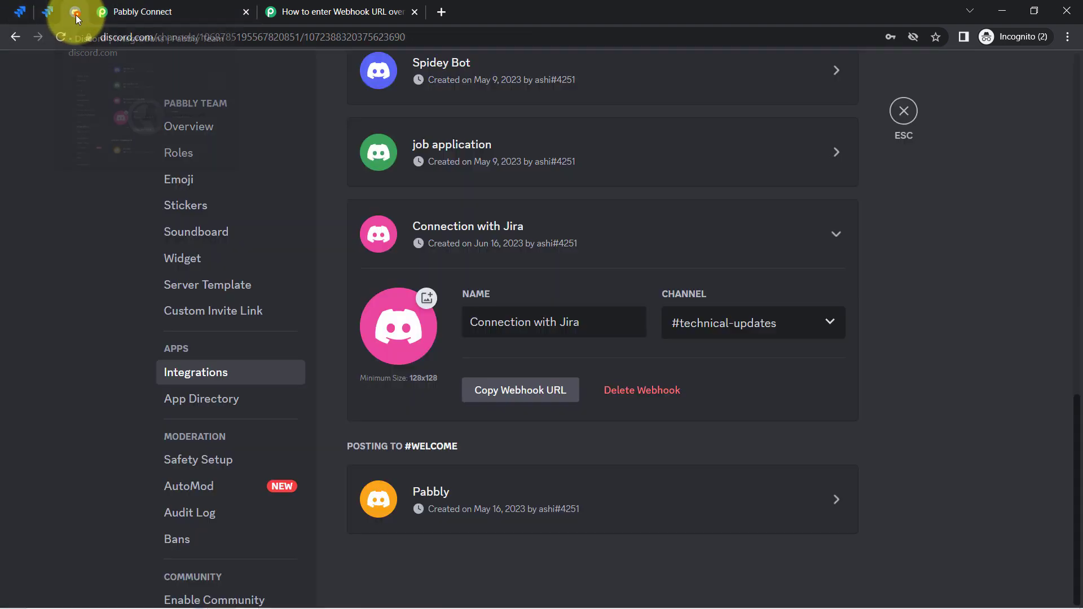
click(903, 112)
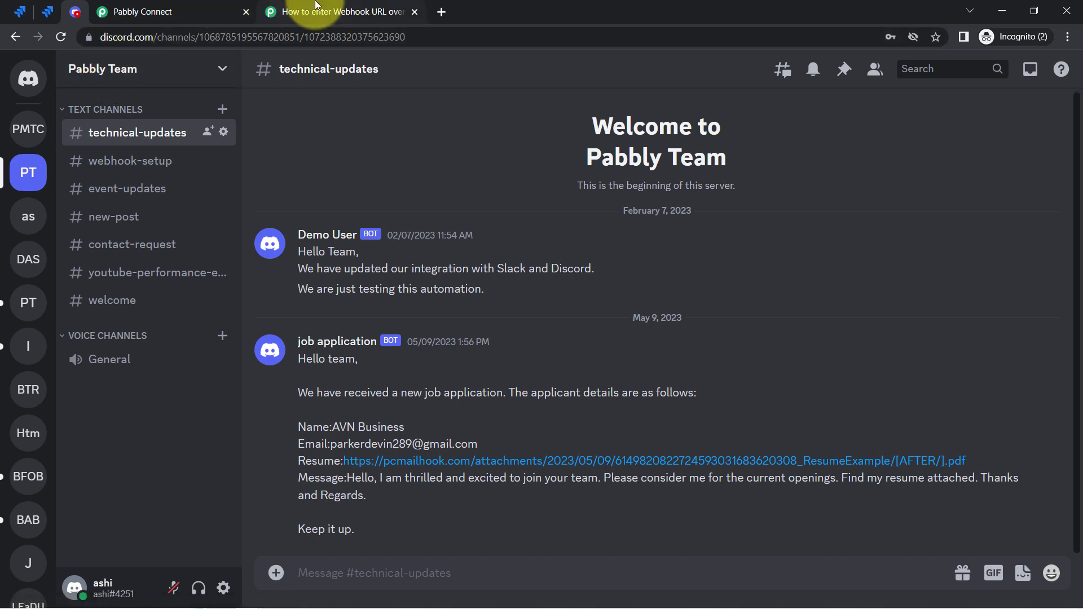
- Save the Discord action in Pabbly Connect and send a test request, then check the #technical-updates channel in Discord
click(195, 10)
click(287, 331)
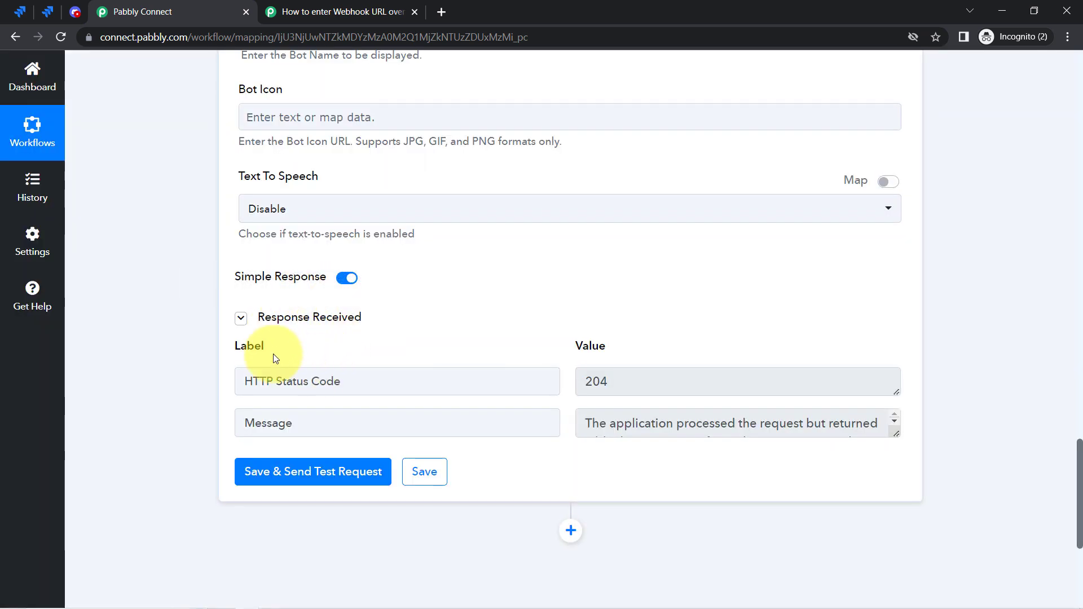
click(74, 11)
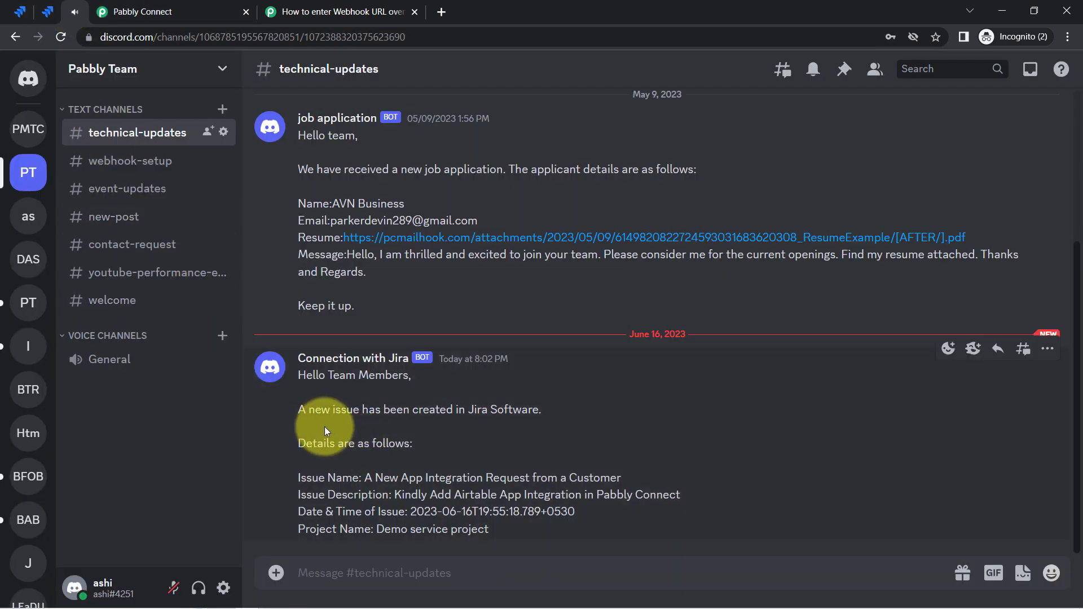
- Review the posted test message in #technical-updates, including its issue details and date format, and glance at the Jira service desk queue
drag(300, 379, 493, 532)
click(434, 517)
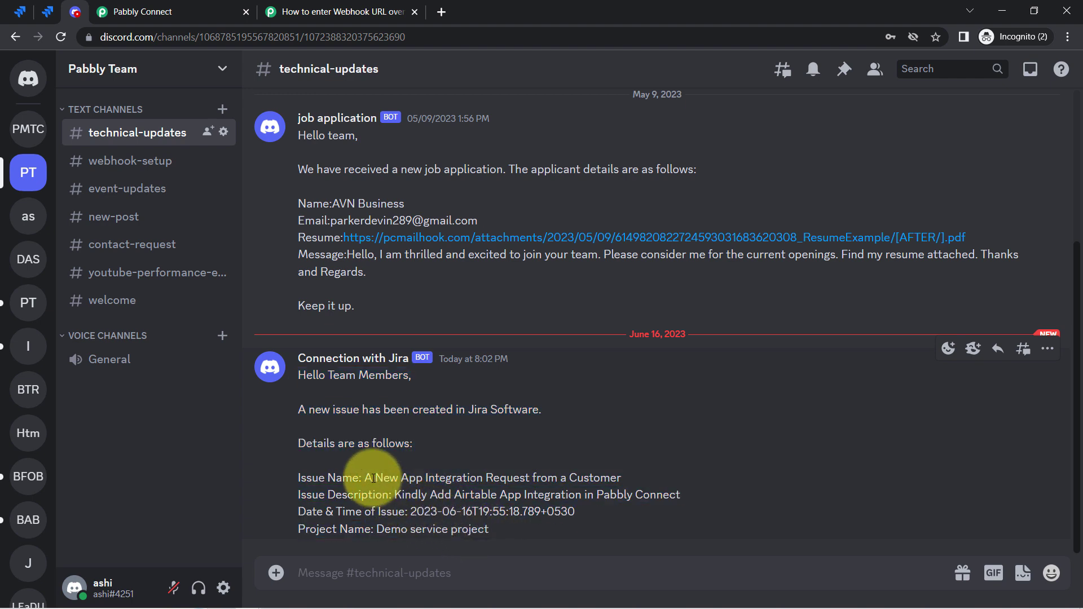
drag(342, 411, 512, 412)
drag(357, 443, 479, 477)
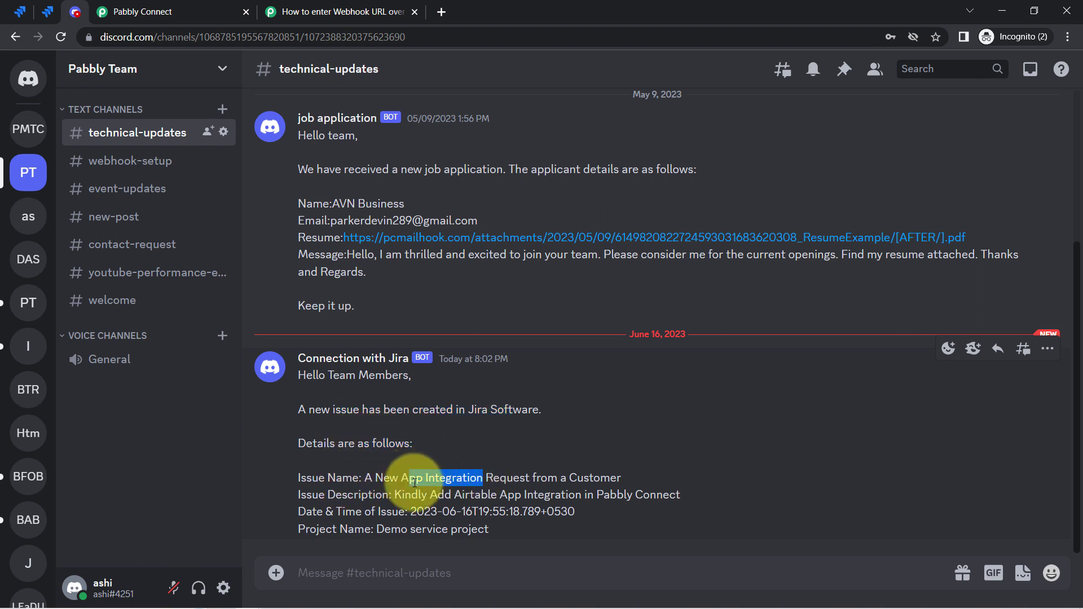
drag(343, 496, 444, 495)
drag(336, 517, 470, 533)
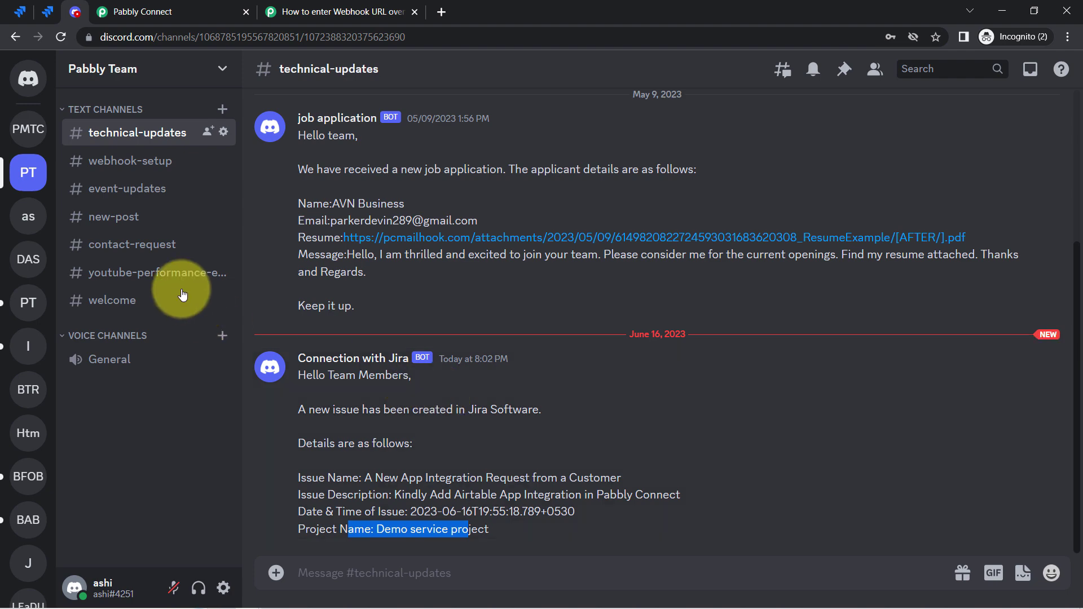
click(49, 7)
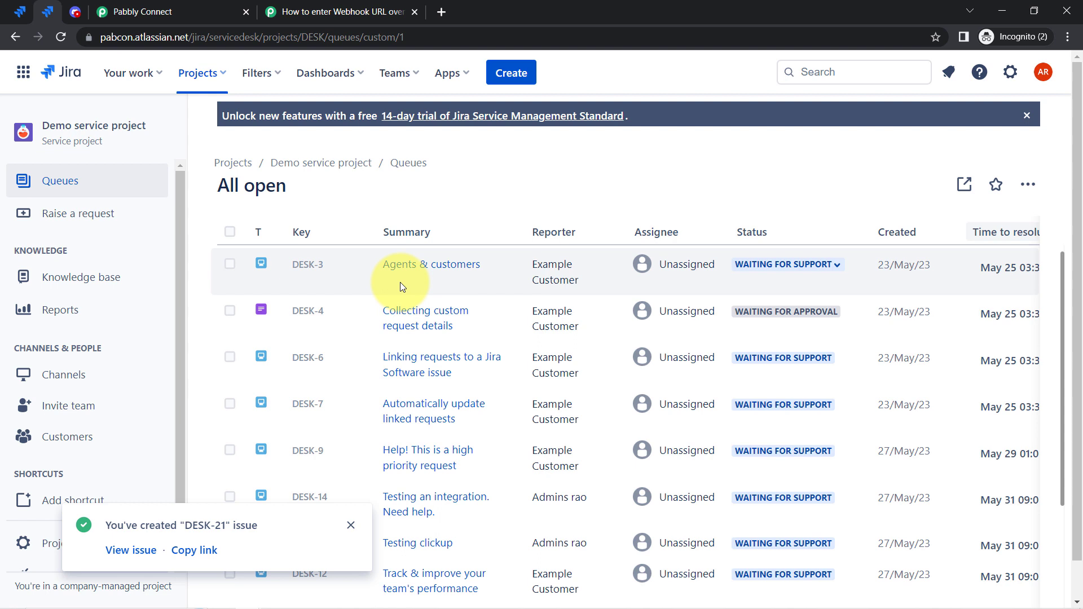
click(79, 15)
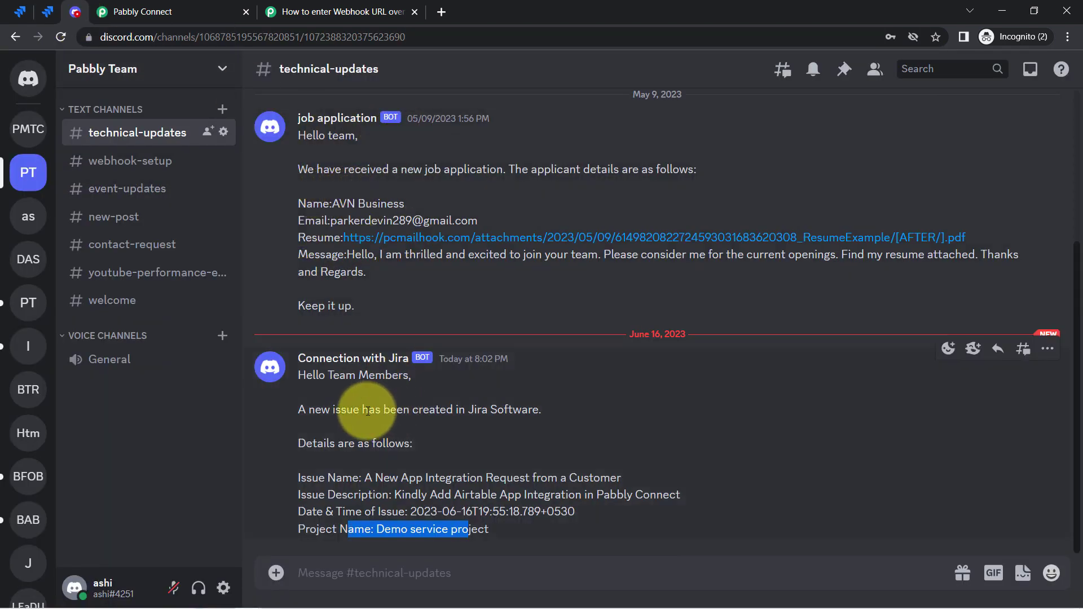
drag(306, 375, 357, 494)
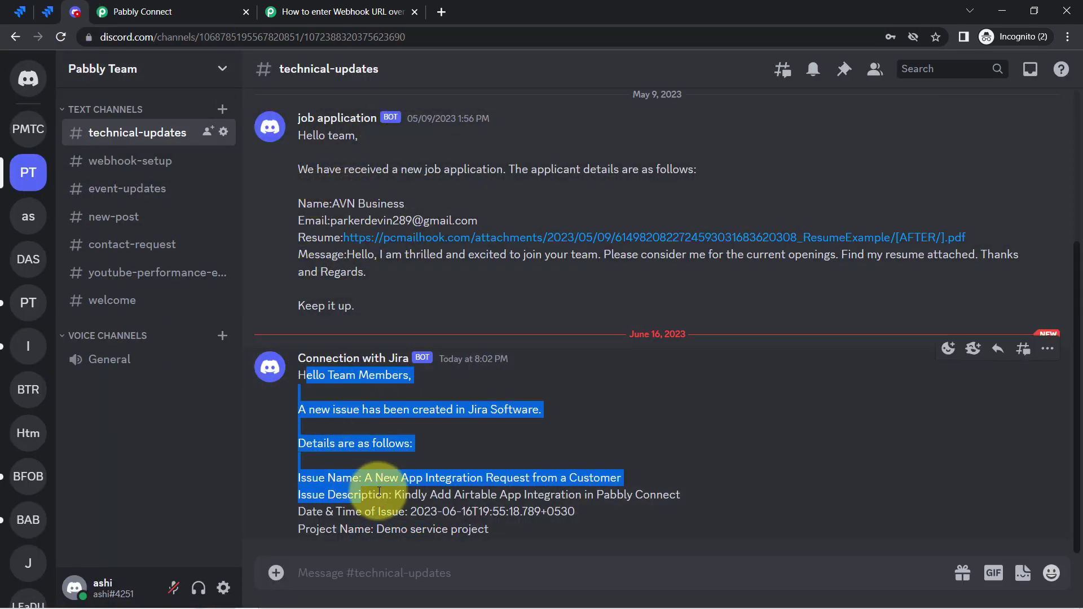
click(395, 494)
drag(418, 511, 575, 511)
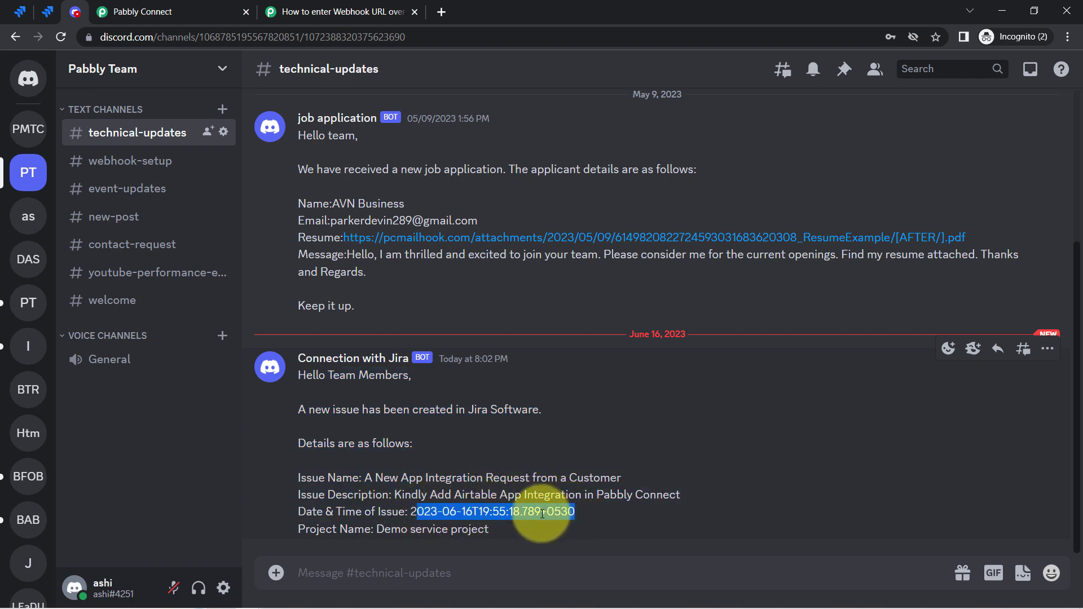
- In Pabbly Connect, insert a Date/Time Formatter action before the Discord step with the Format Date with Time Zone event and connect it
click(135, 7)
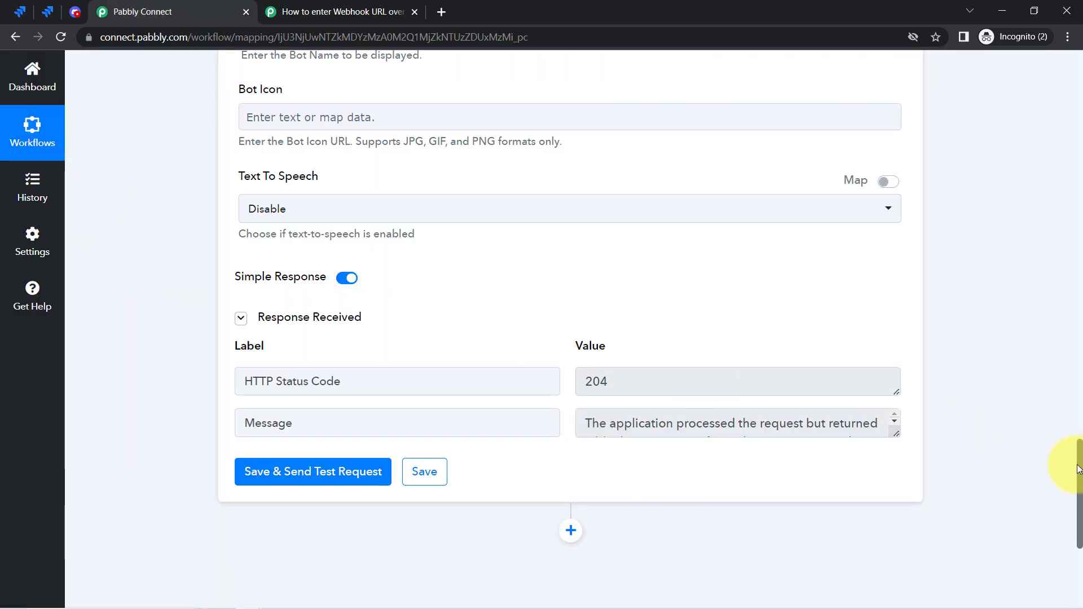
drag(1081, 467, 1044, 287)
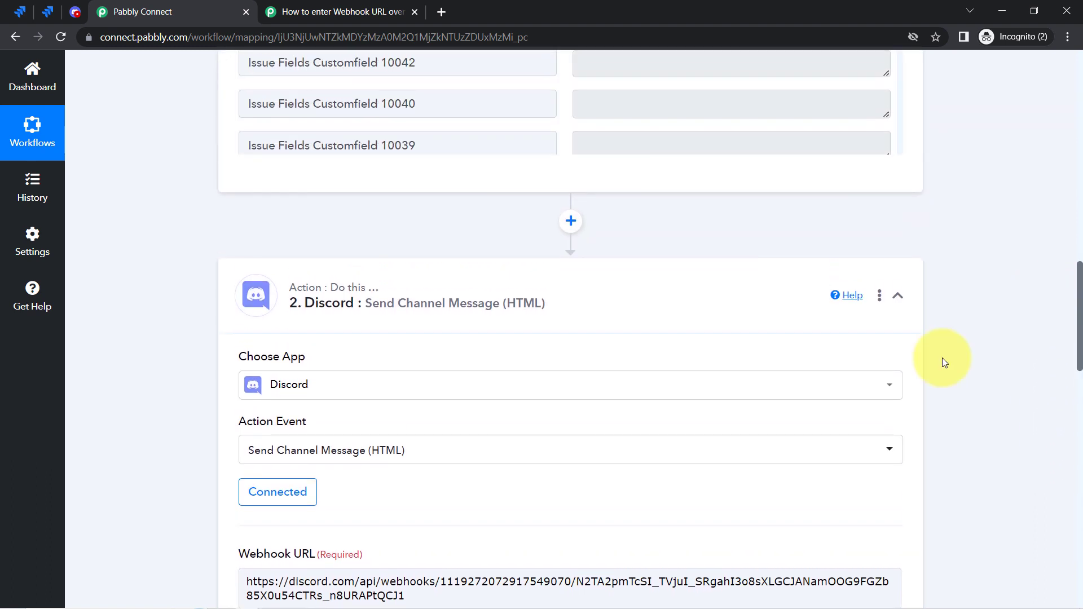
click(570, 223)
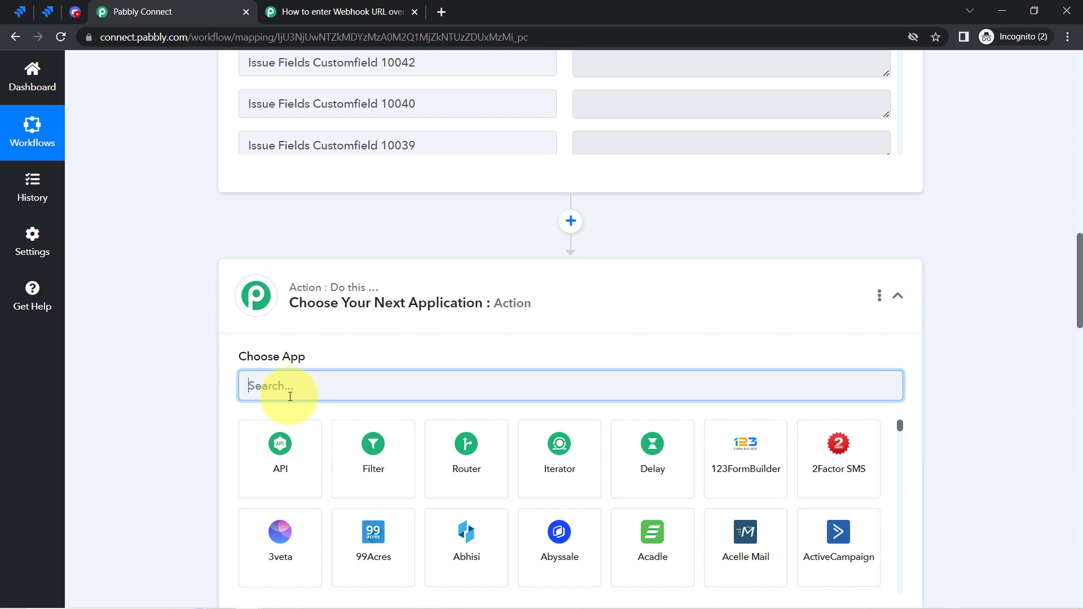
text(date)
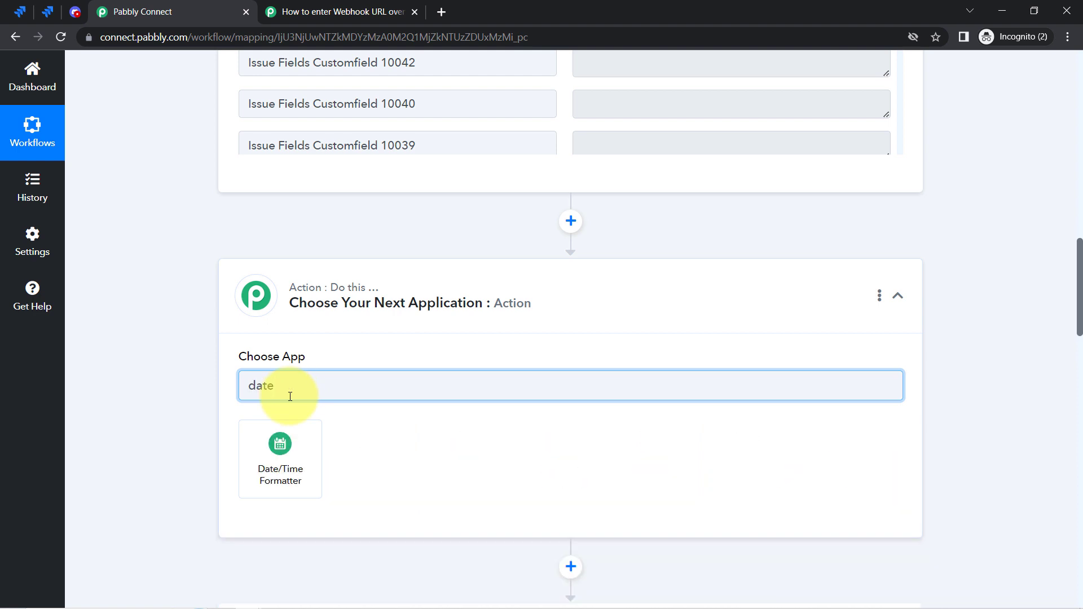
click(285, 468)
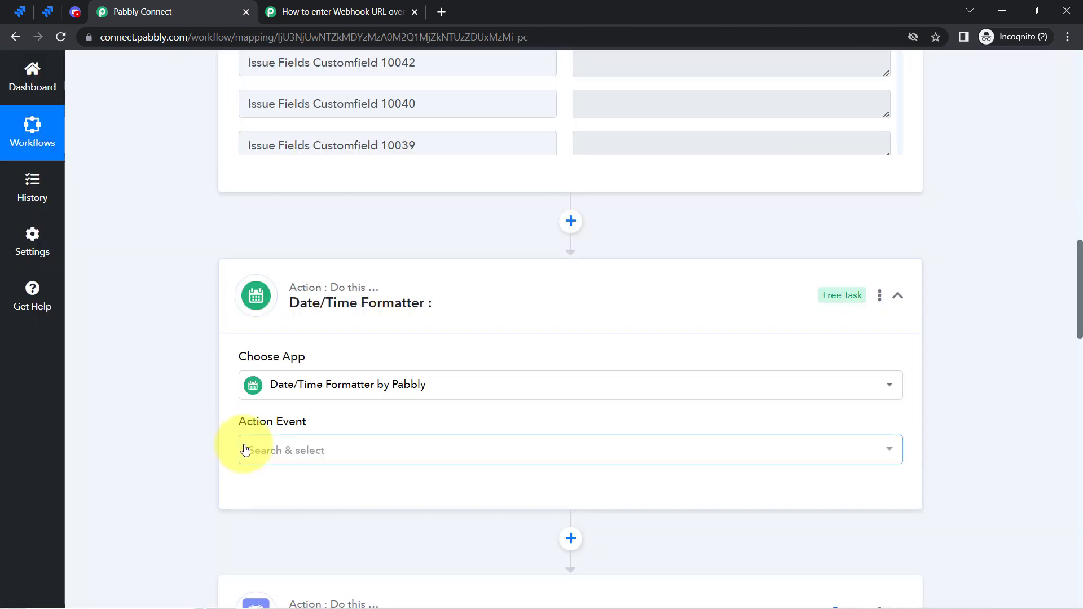
click(247, 450)
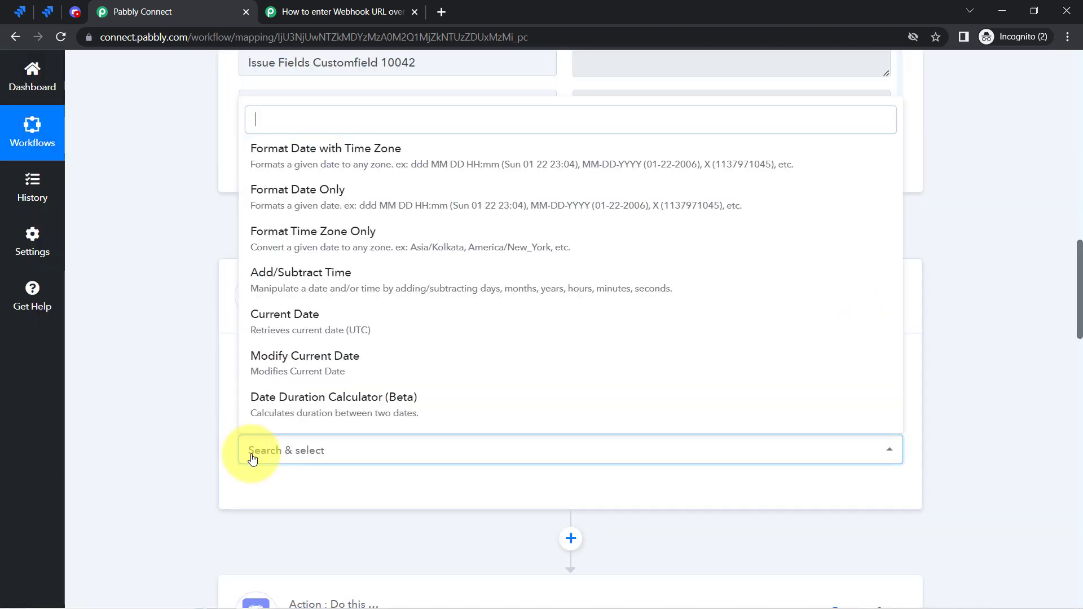
click(341, 164)
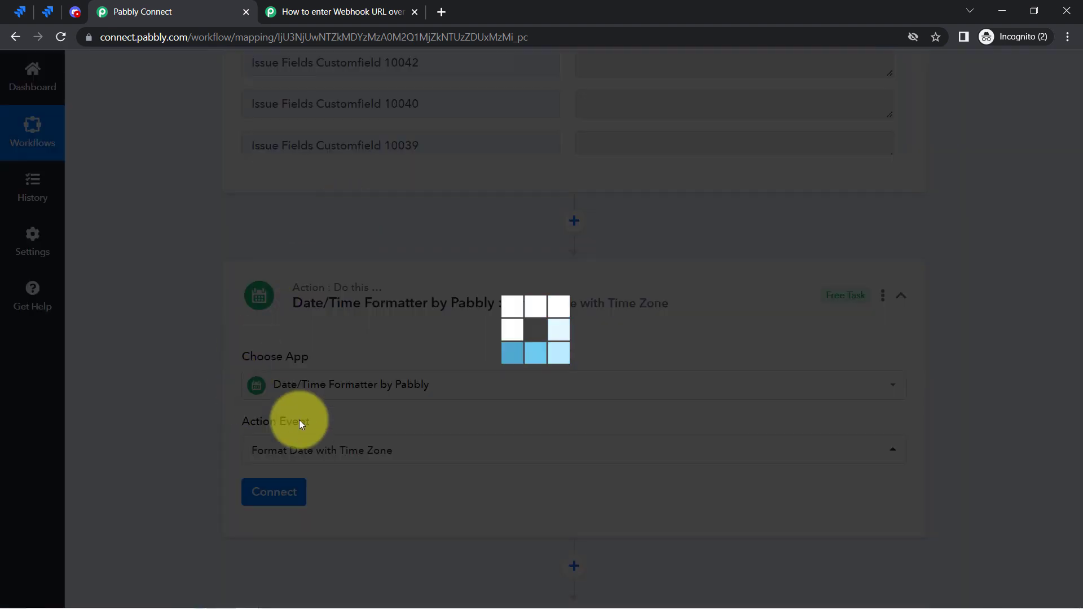
click(271, 492)
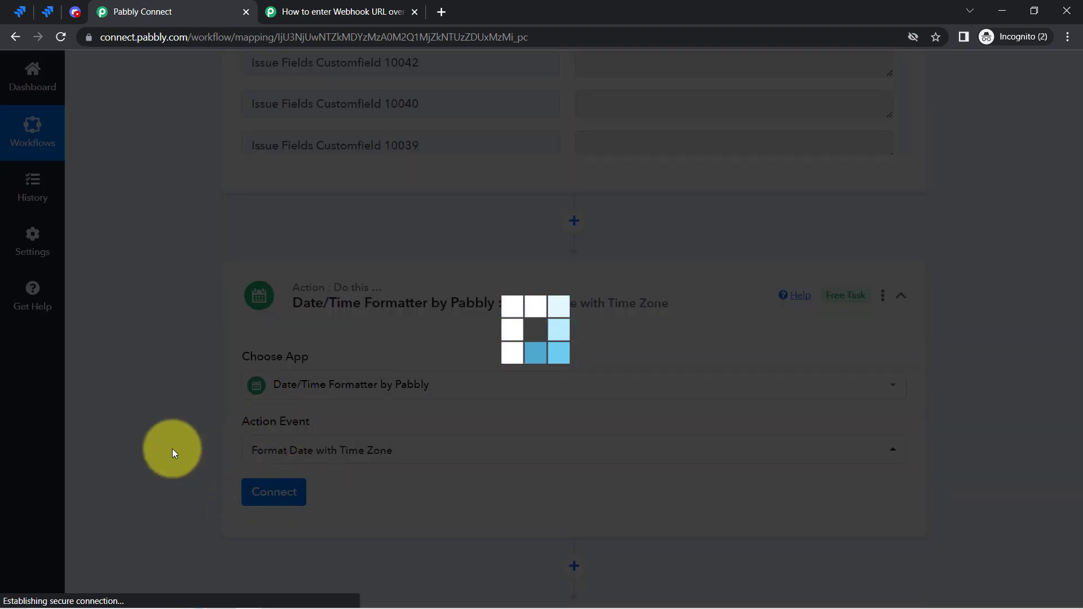
- Map the formatter's Date to the Jira Issue Fields Updated value
scroll(171, 448, down, 5)
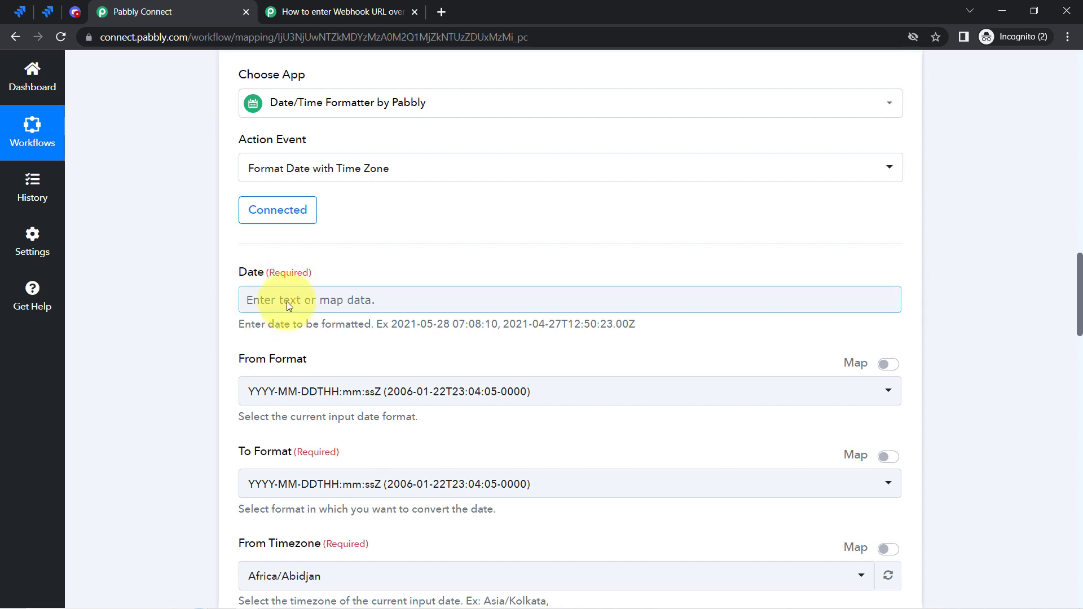
click(287, 302)
click(276, 363)
text(da)
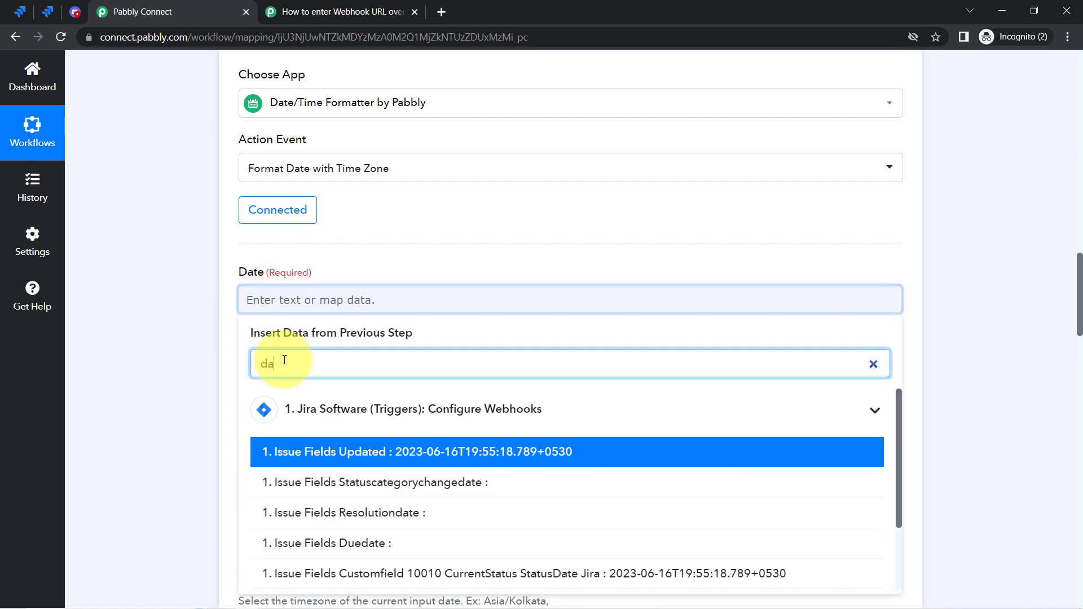
text(te)
click(323, 459)
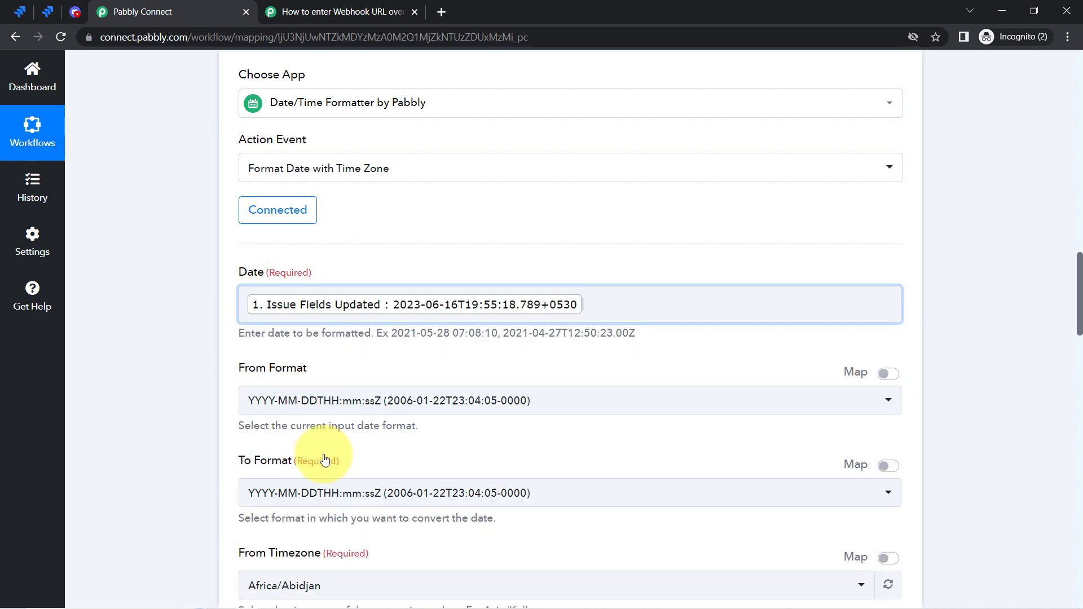
click(205, 404)
- Set the formatter's To Format to YYYY-MM-DD HH:mm:ss
scroll(195, 368, down, 4)
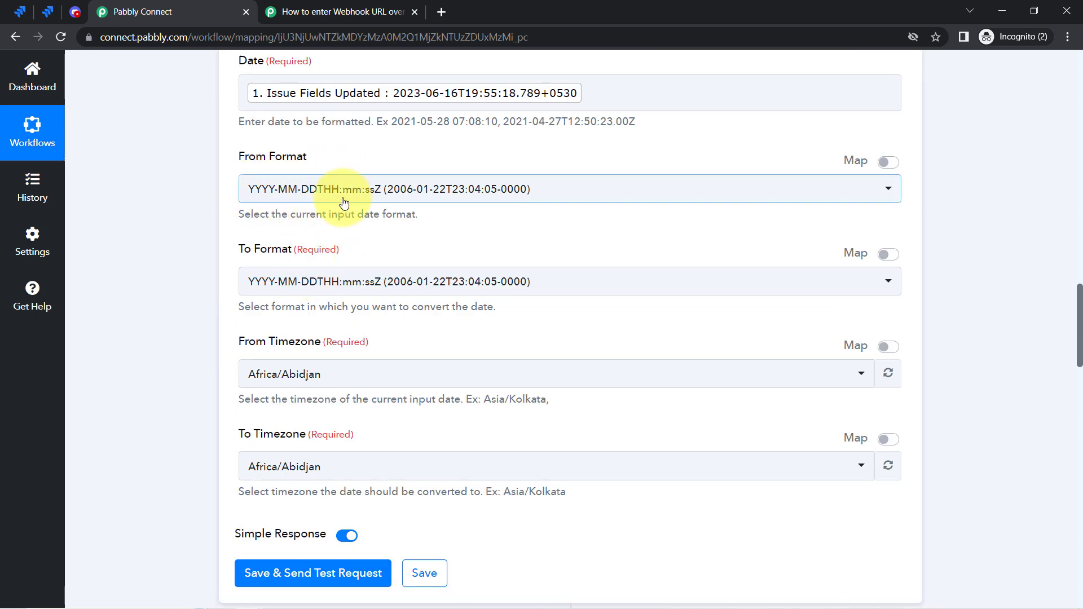
click(289, 285)
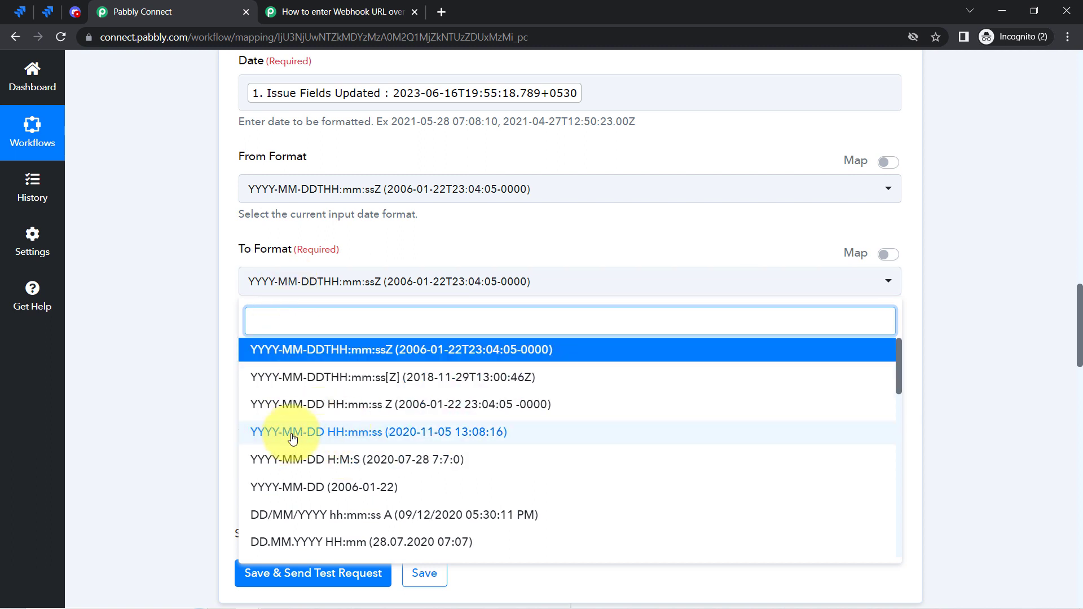
click(328, 436)
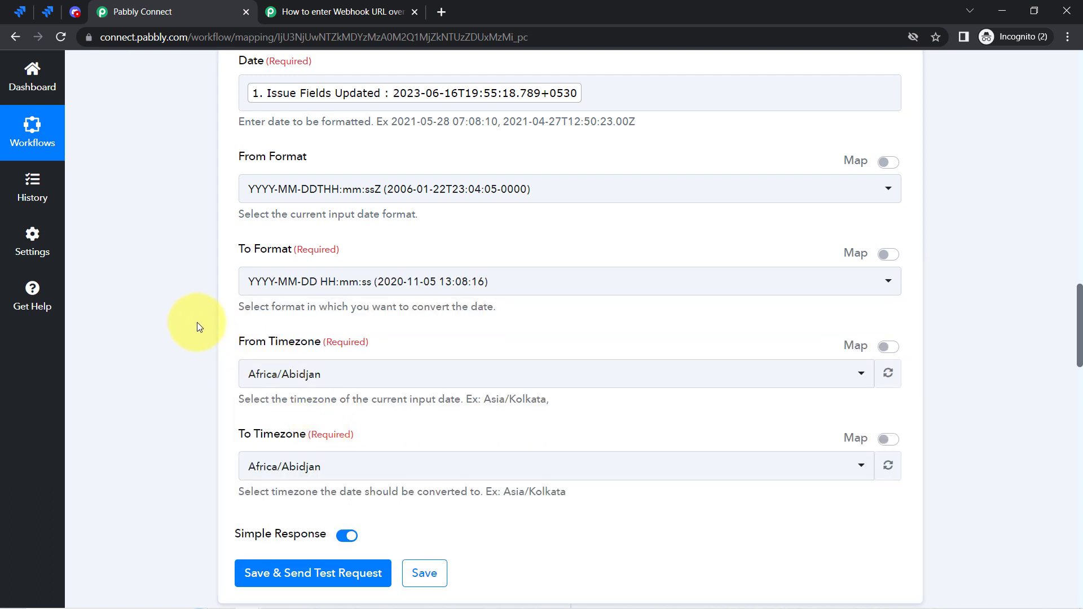
- Set both the From Timezone and the To Timezone of the formatter to Asia/Kolkata
click(280, 377)
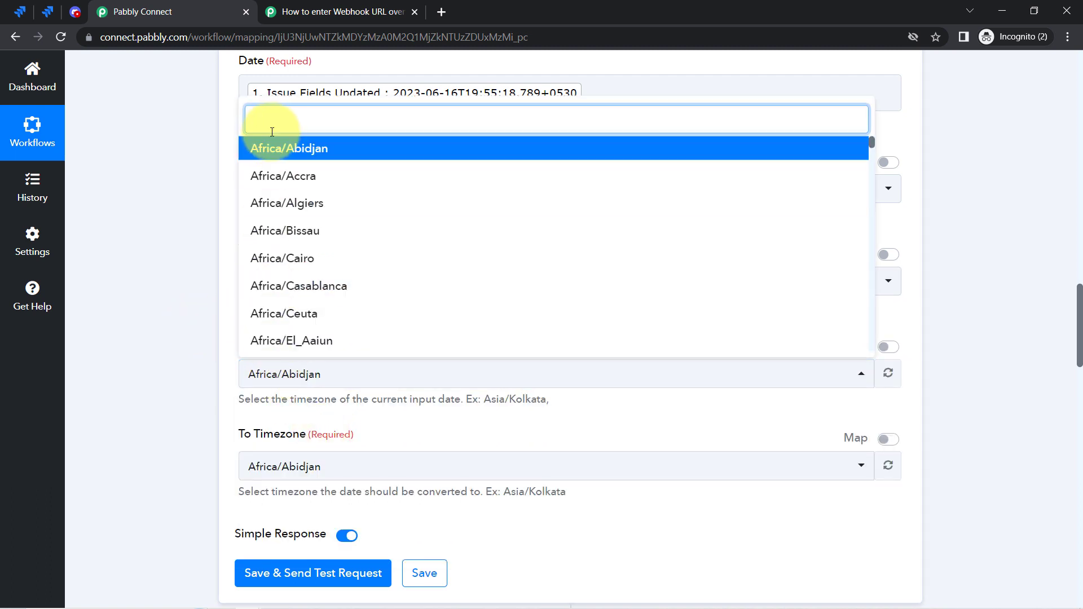
text(asia/)
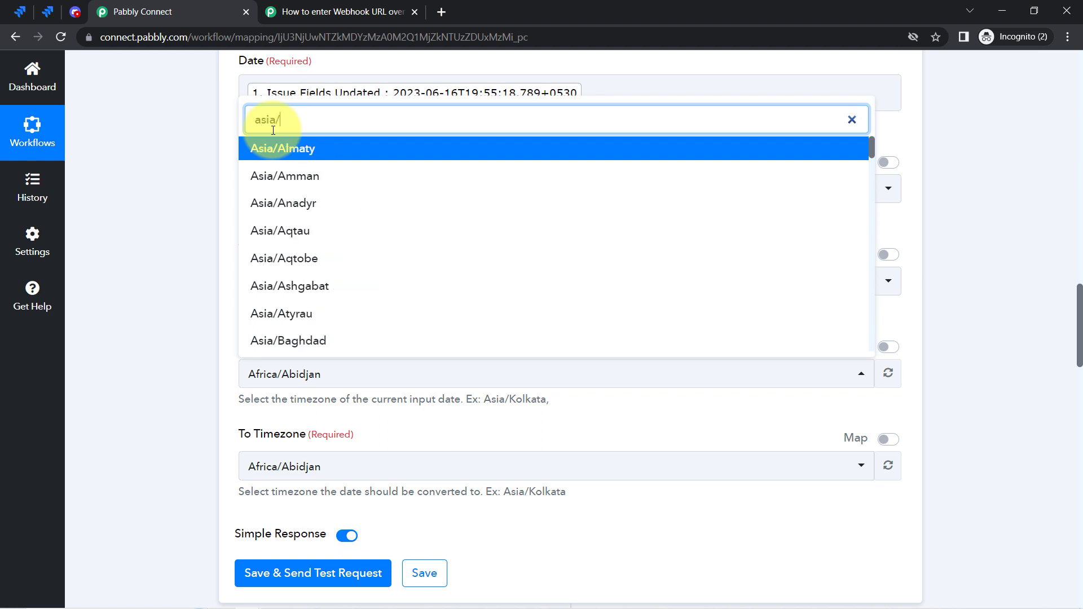
text(kol)
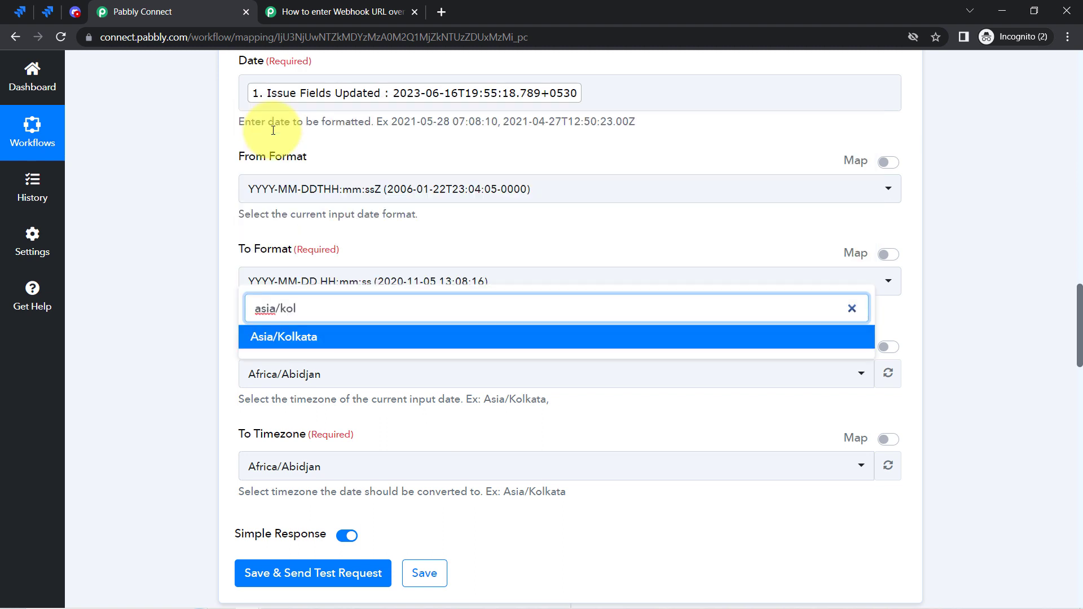
click(251, 337)
scroll(225, 431, down, 3)
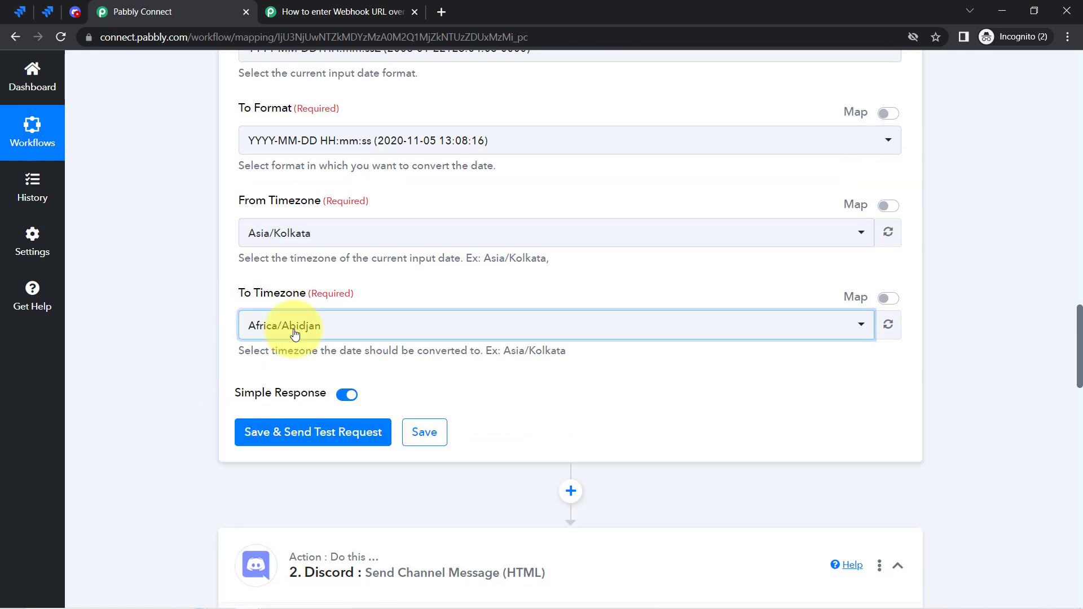
click(276, 331)
text(asia)
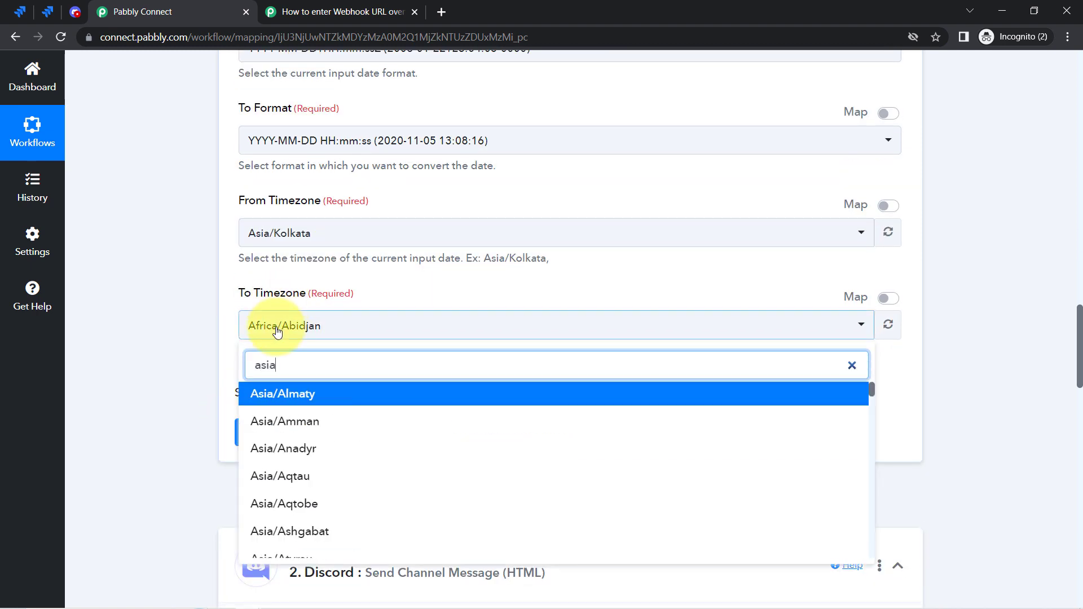
text(/kol)
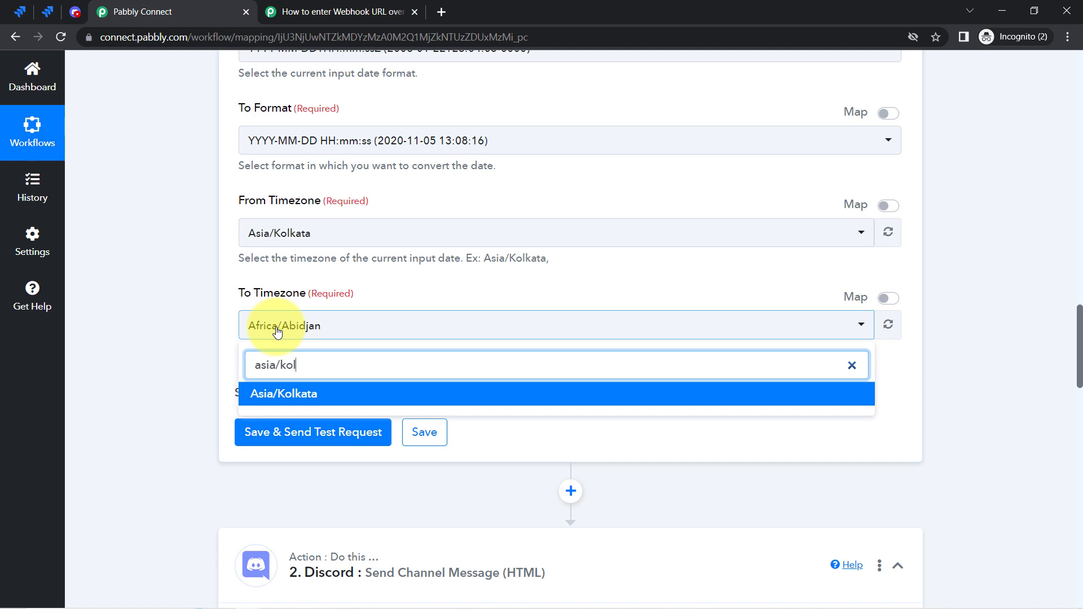
click(323, 395)
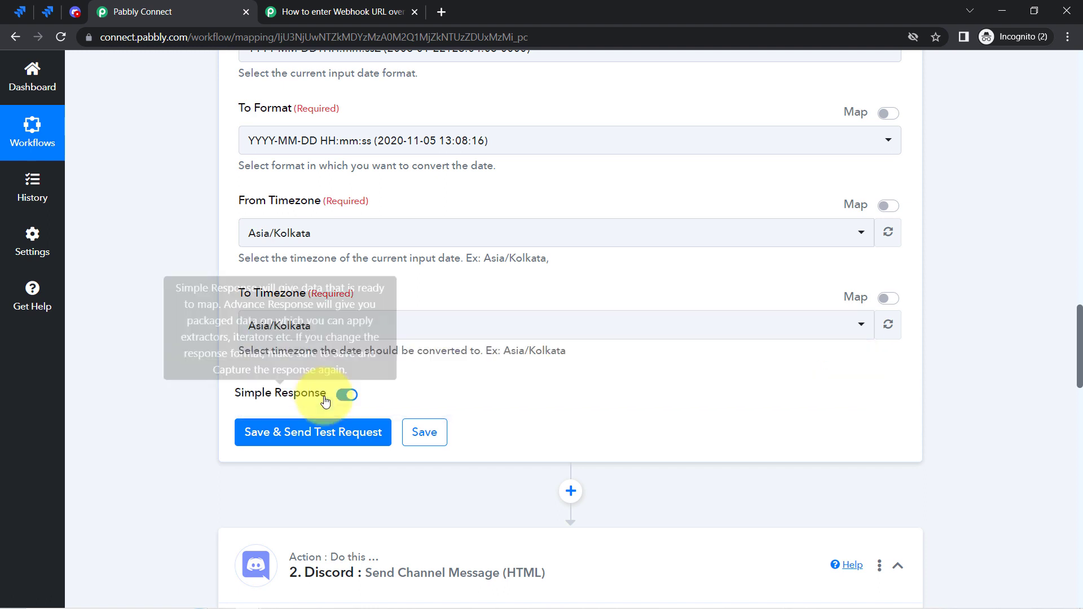
- Save the Date/Time Formatter step with a test request and check the reformatted date in its Result
click(285, 428)
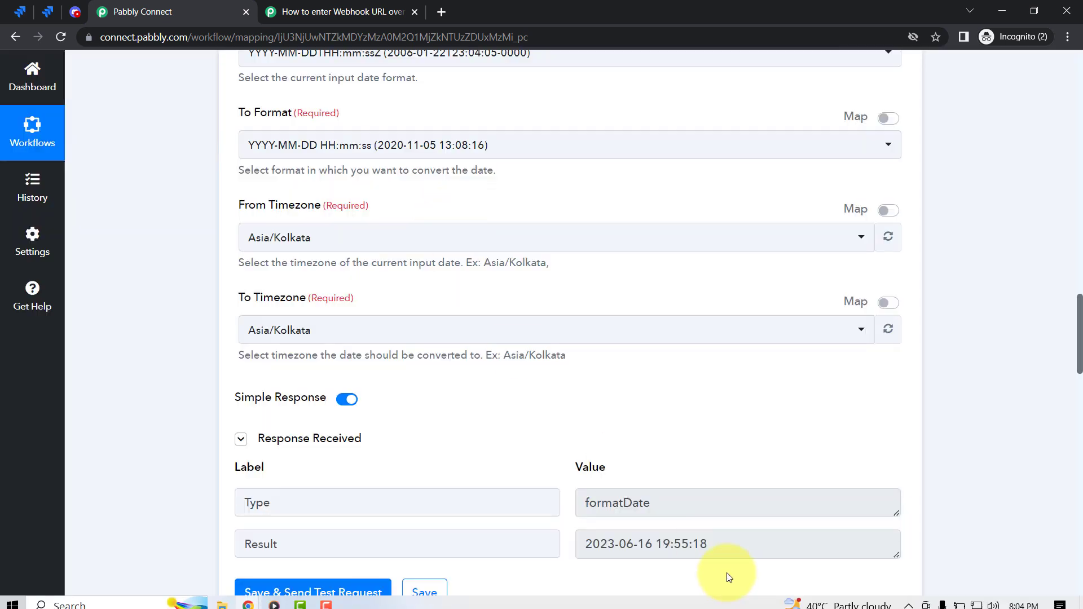
drag(693, 546, 607, 545)
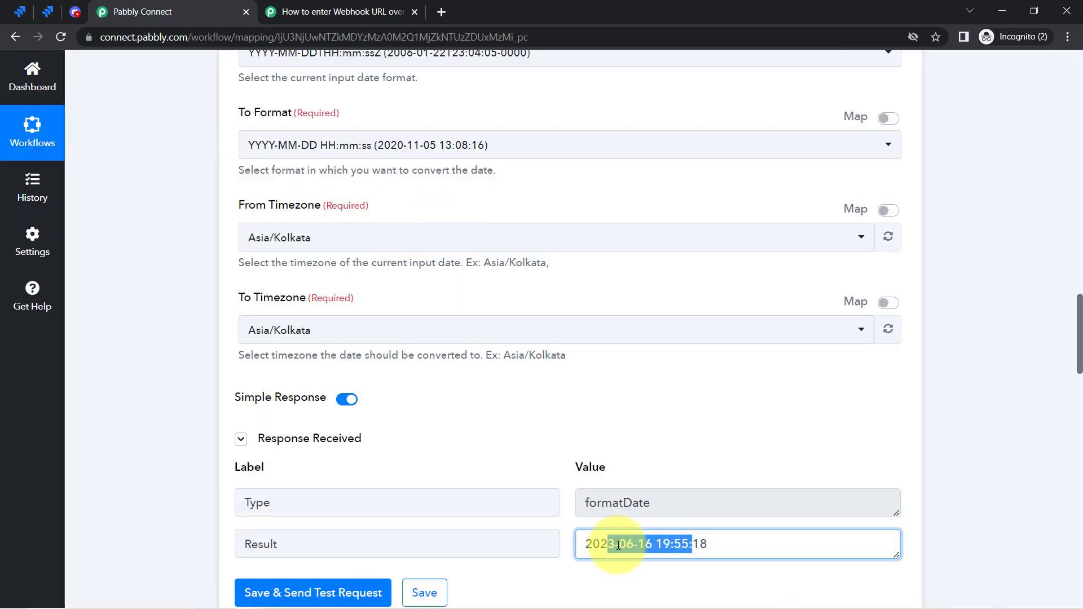
triple_click(628, 545)
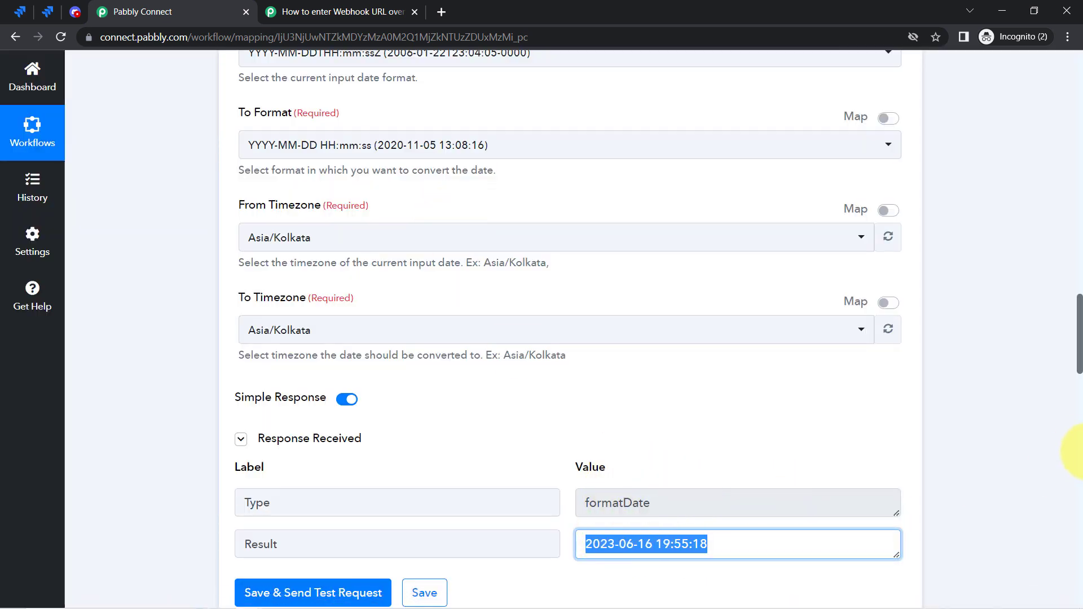
scroll(1077, 370, up, 2)
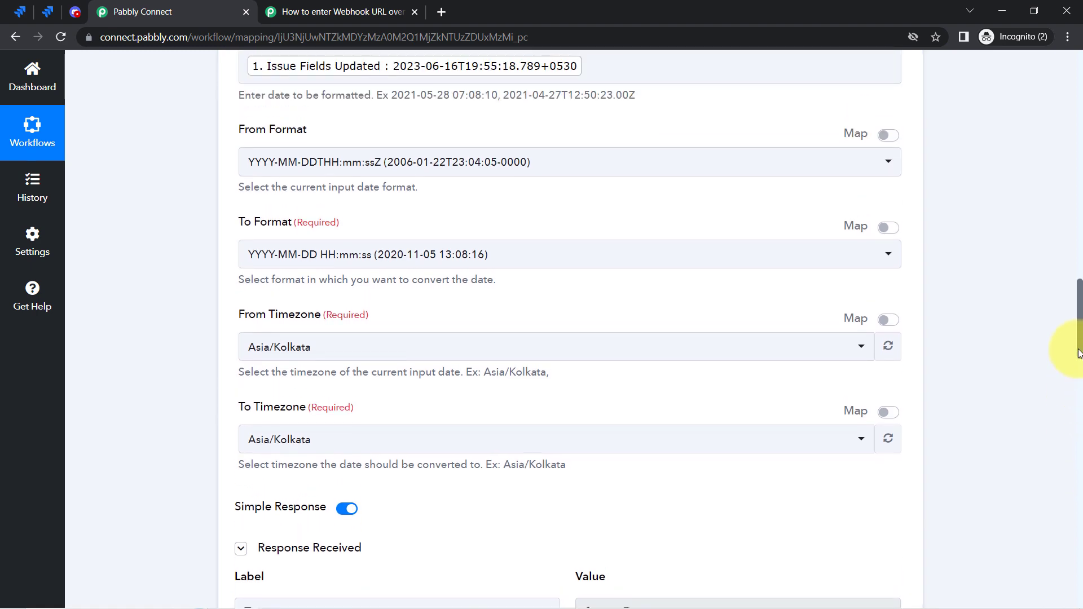
scroll(1079, 354, up, 1)
scroll(1071, 362, down, 6)
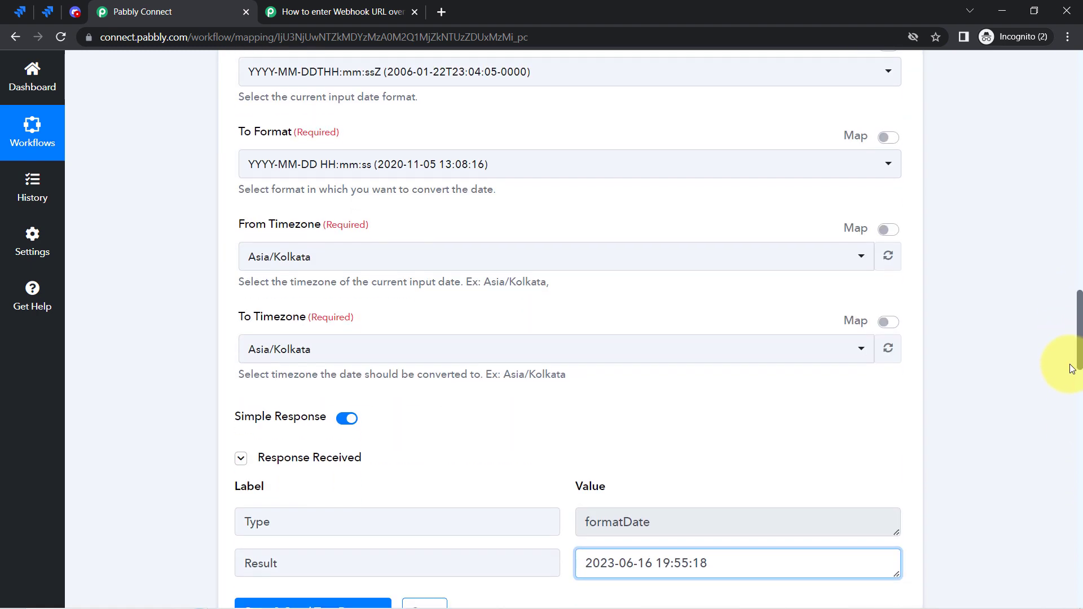
drag(655, 316, 588, 315)
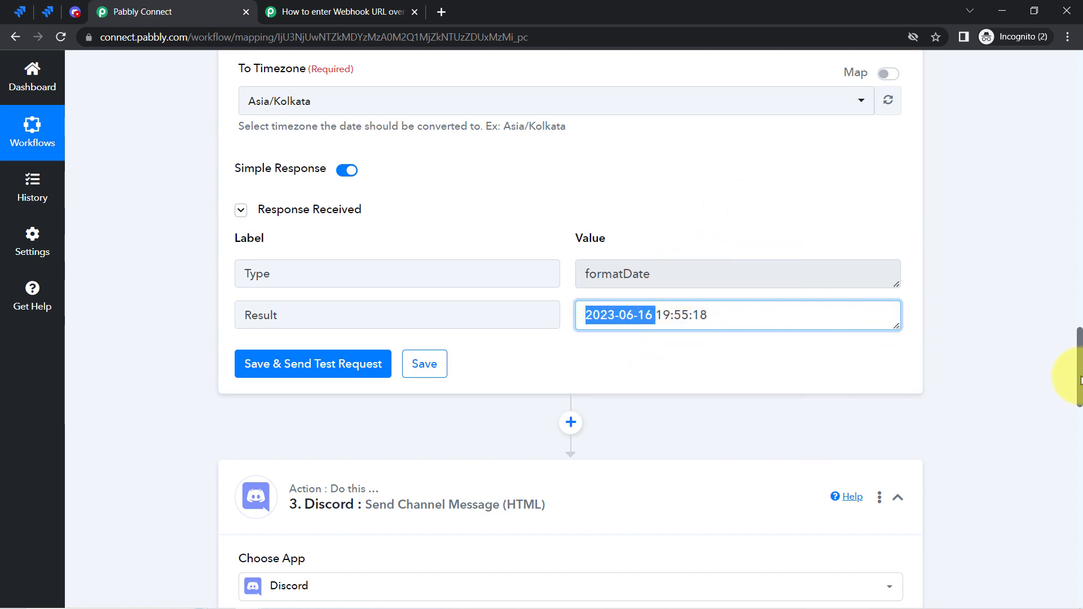
drag(1081, 379, 1076, 523)
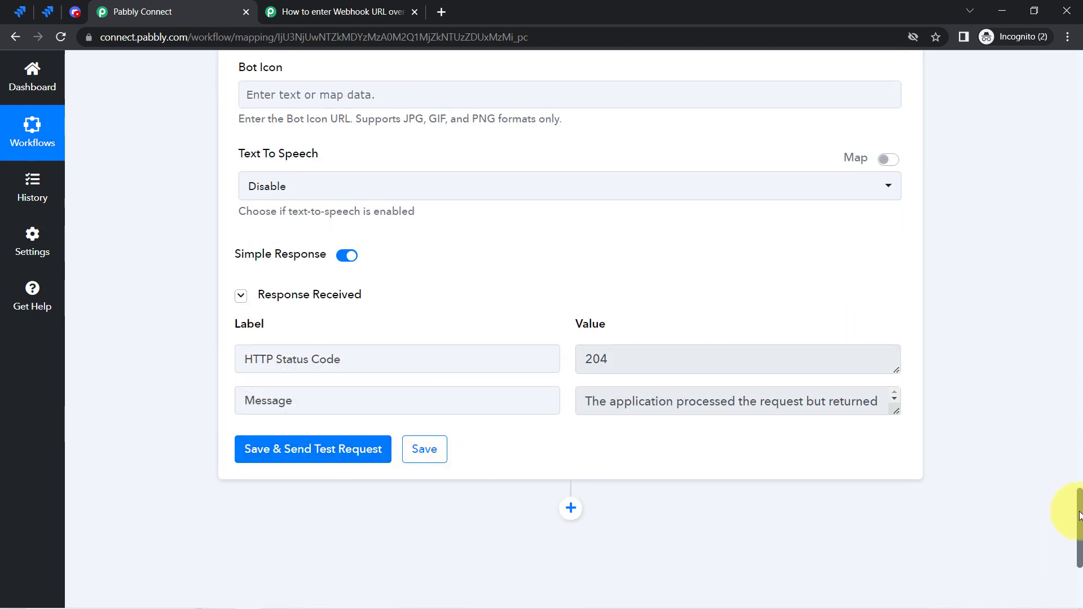
- Collapse the Jira Software trigger, Date/Time Formatter and Discord steps of the workflow
drag(1079, 515, 1079, 48)
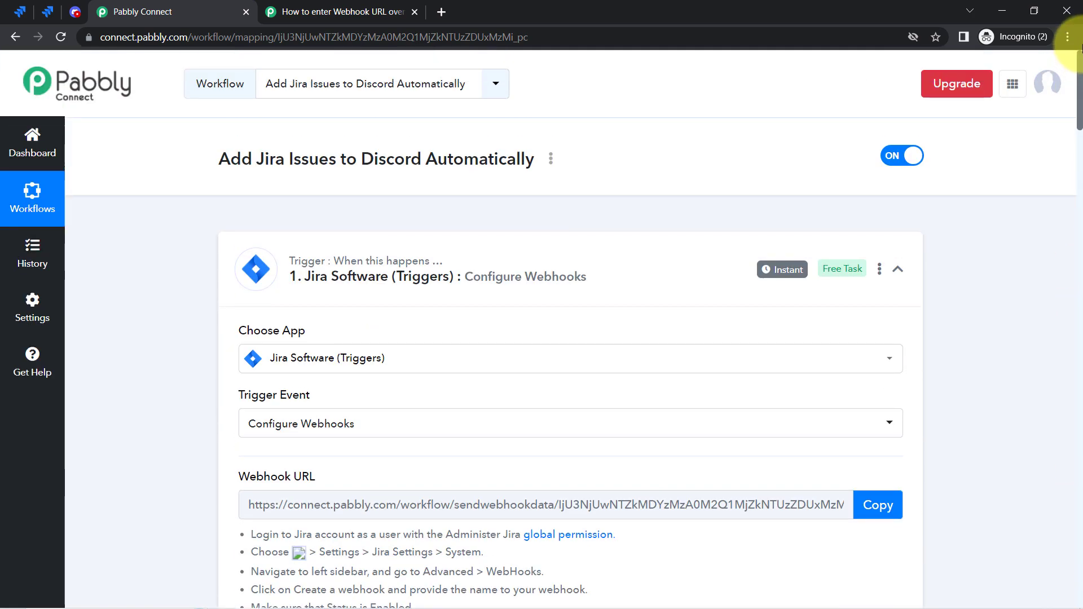
click(350, 279)
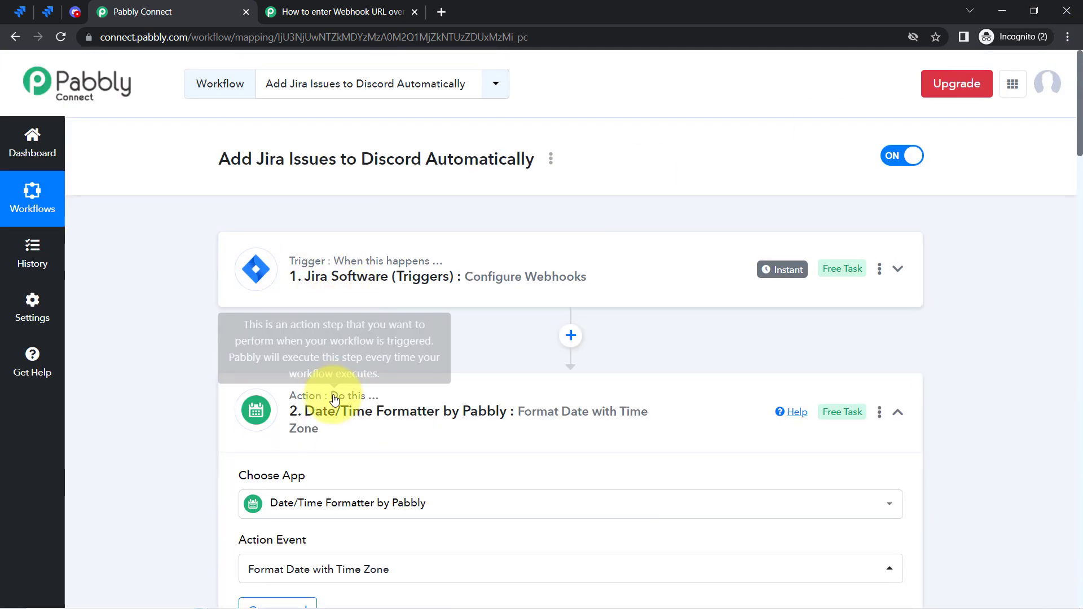
click(314, 407)
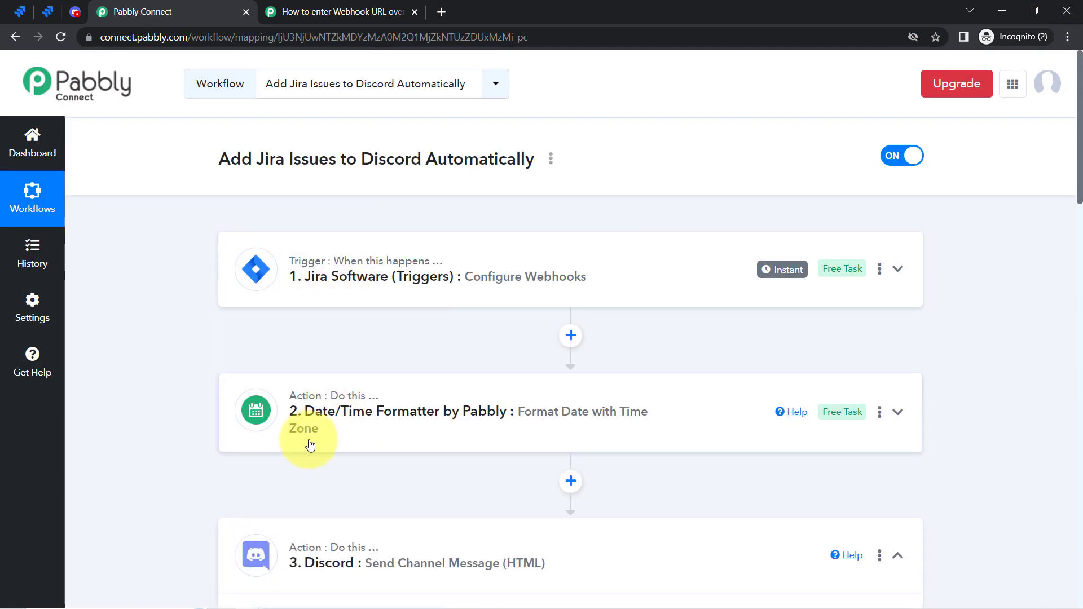
click(294, 563)
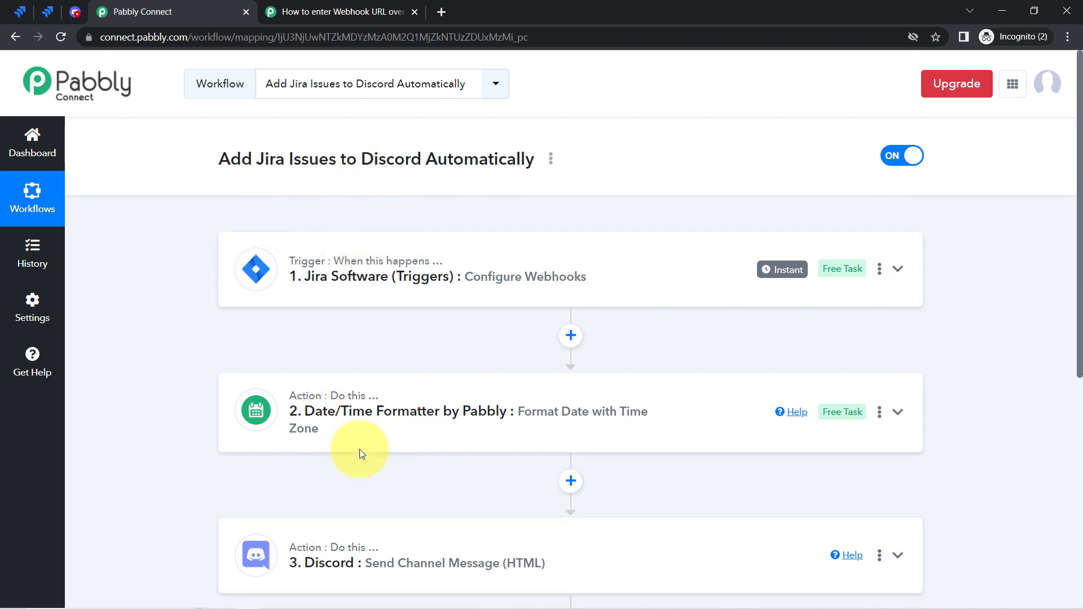
- Copy the share link of the Add Jira Issues to Discord Automatically workflow and close the sharing dialog
click(550, 161)
click(489, 231)
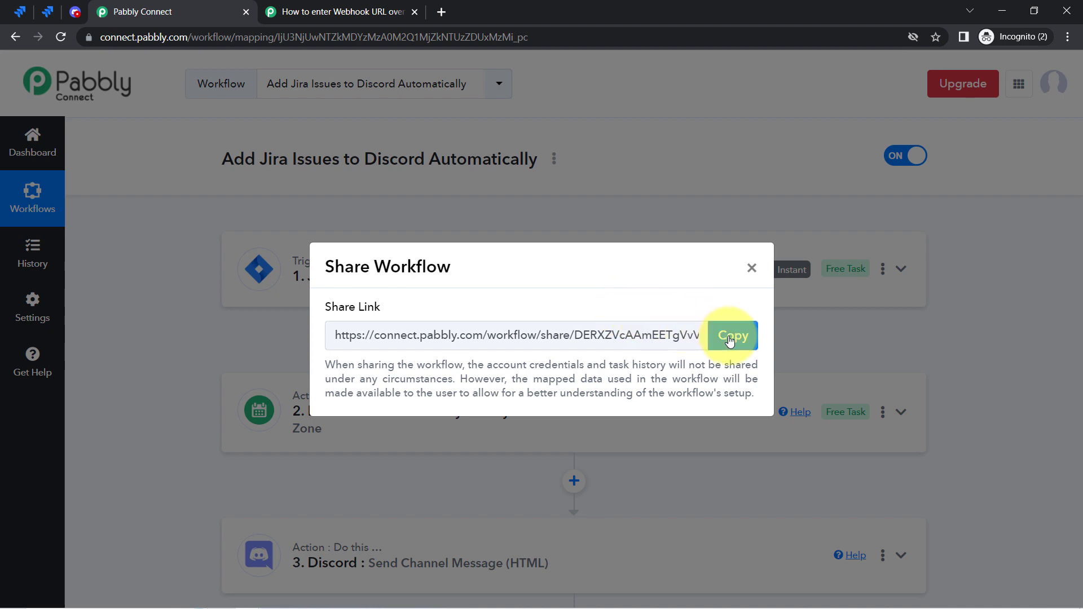
click(730, 338)
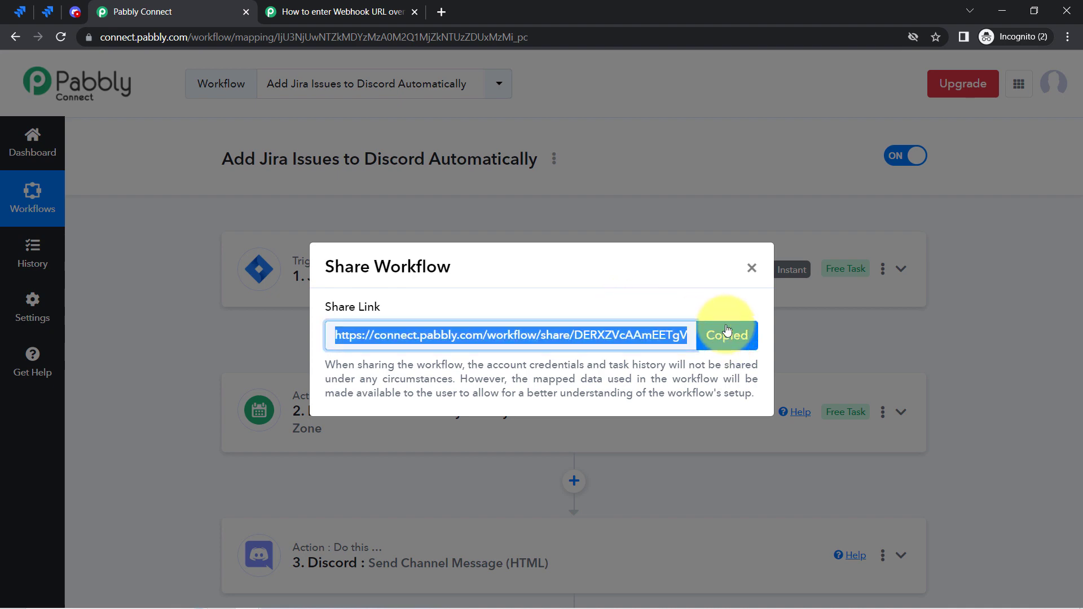
click(753, 269)
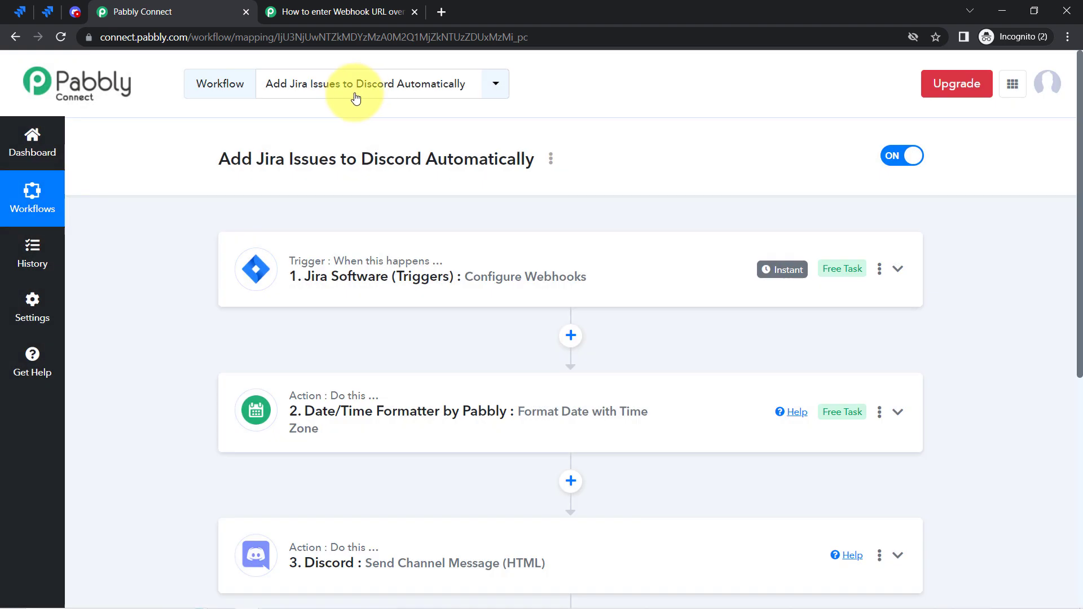